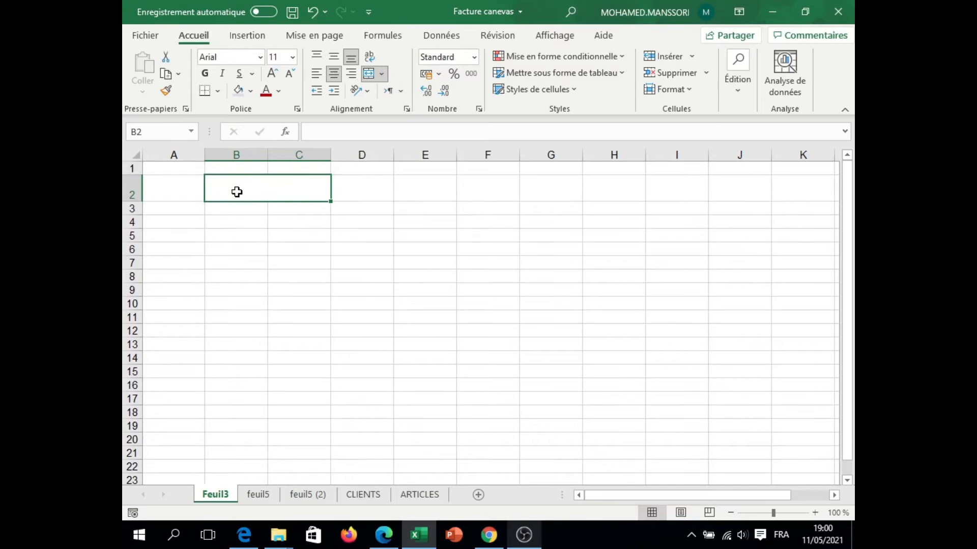
Step: Enter the heading "Nom-Entreprise" in the merged cell B2:C2
type("Nom")
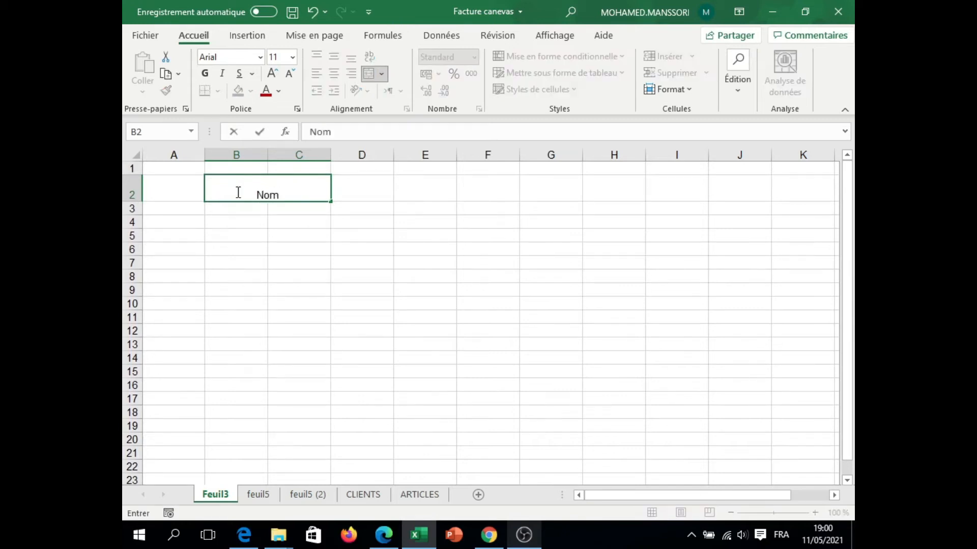
type("-Entreprise")
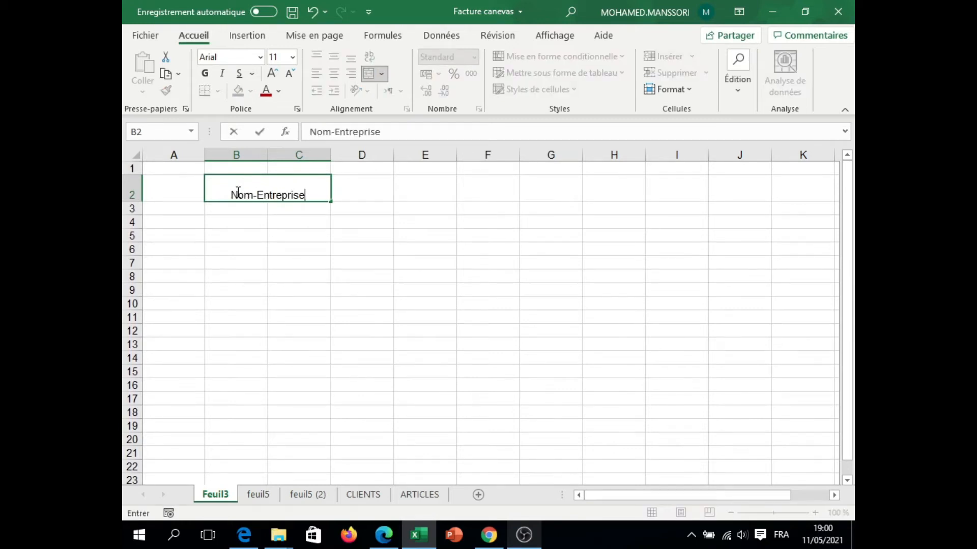
left_click(235, 220)
Step: Format the Nom-Entreprise heading as Arial, bold, 14 pt, vertically centred, with dark blue text
left_click(237, 194)
left_click(334, 57)
left_click(260, 57)
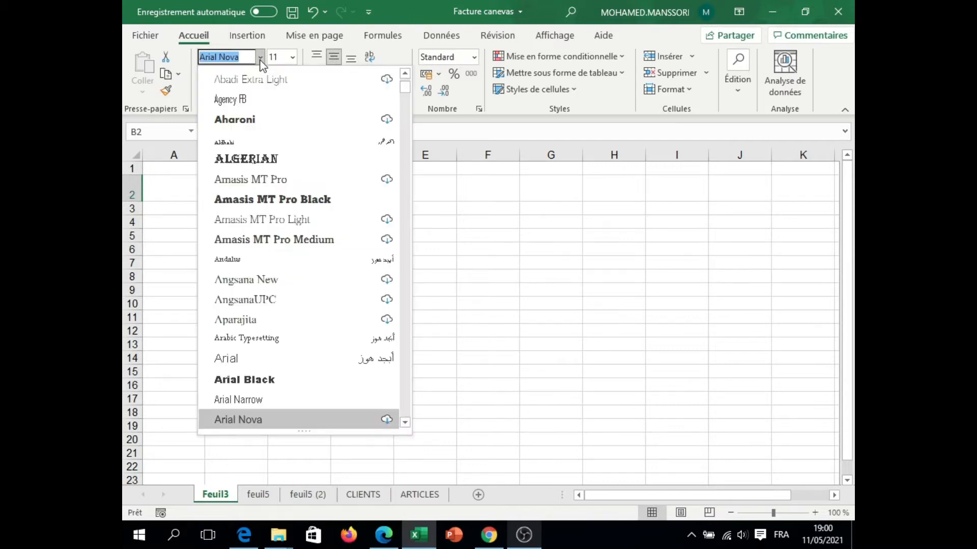
left_click(226, 358)
left_click(205, 73)
left_click(272, 73)
left_click(272, 73)
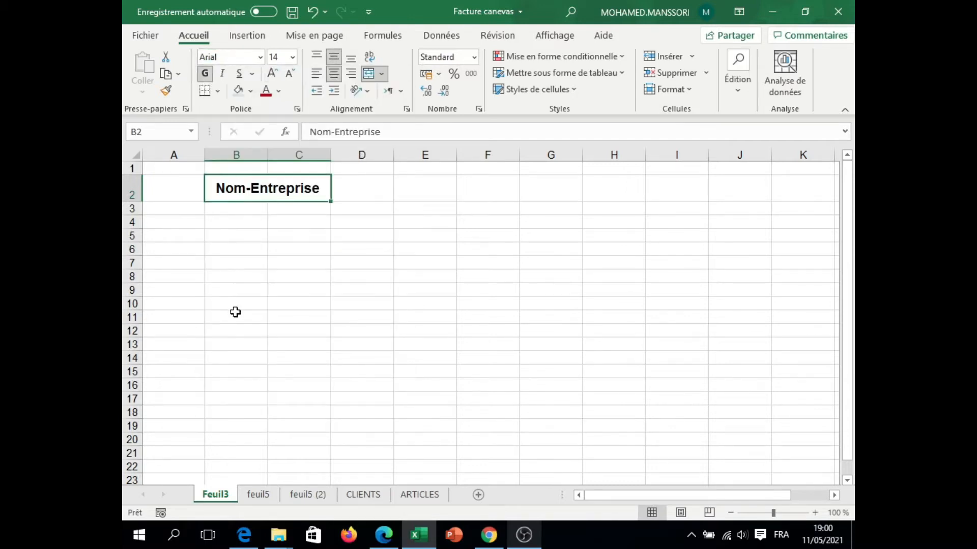
left_click(278, 91)
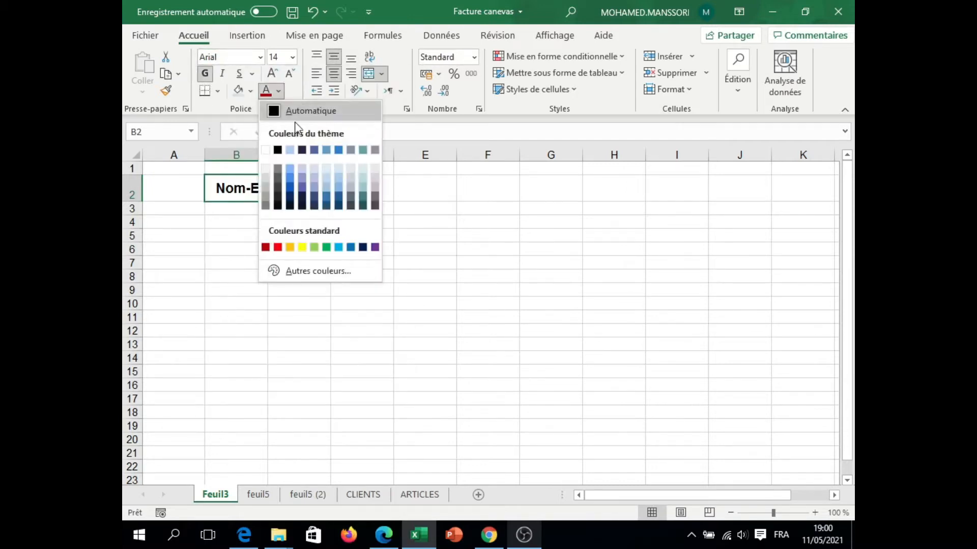
left_click(302, 198)
Step: Enter the company's address, email and phone number in B3:B5, labelled "Adresse:", "Email:" and "Tél:"
left_click(235, 209)
type("Adresse: Bd")
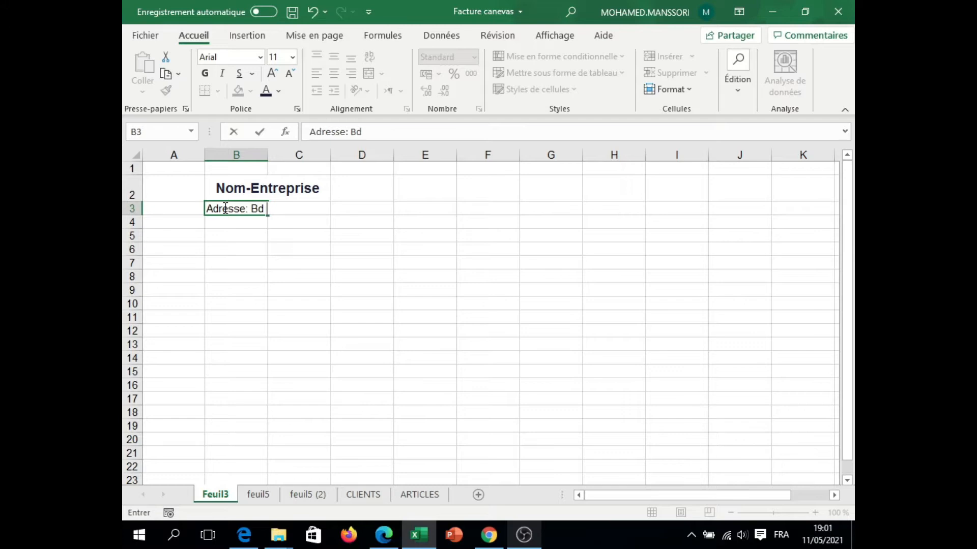
type("452")
left_click(233, 221)
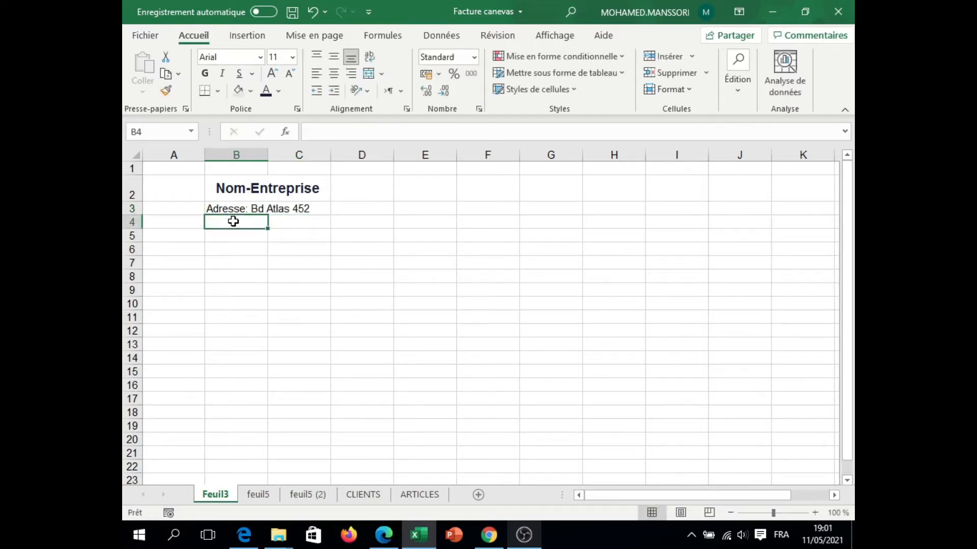
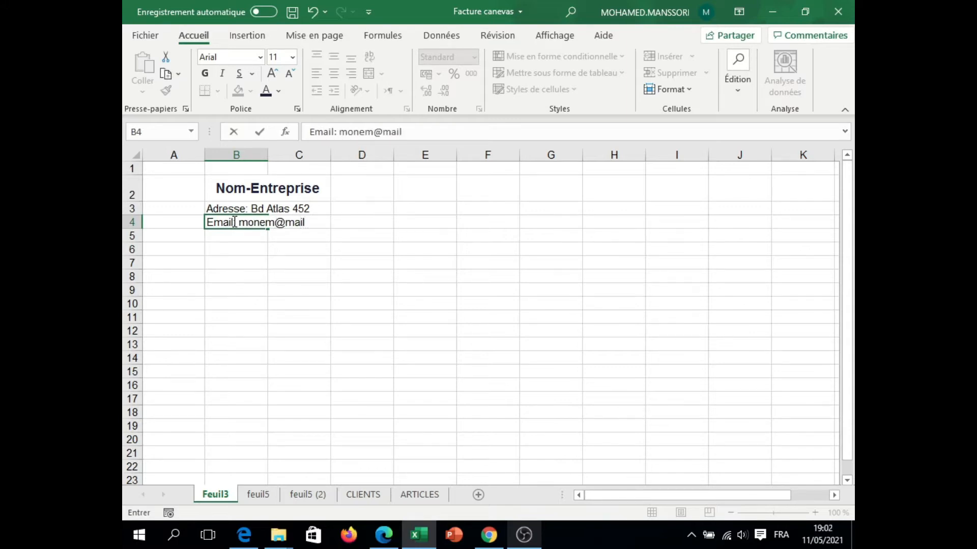
left_click(229, 234)
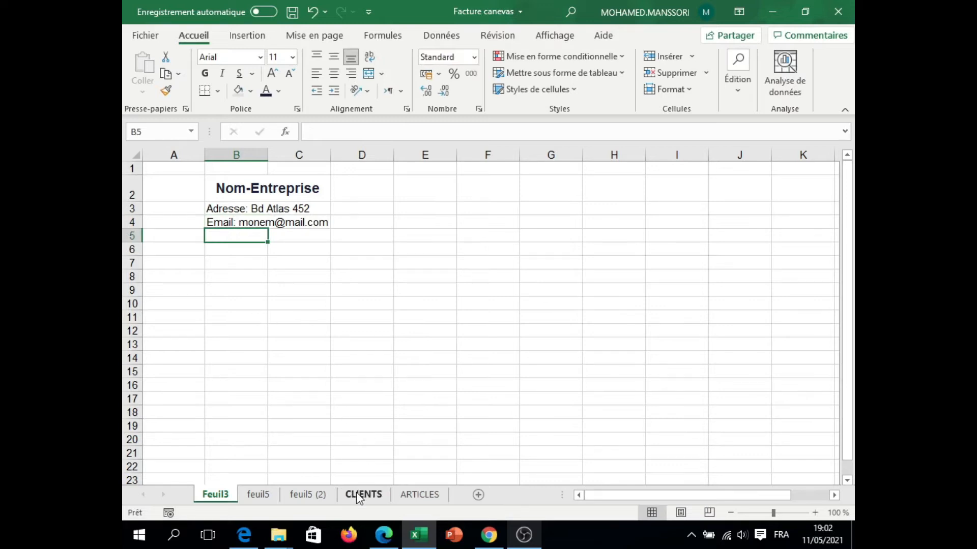
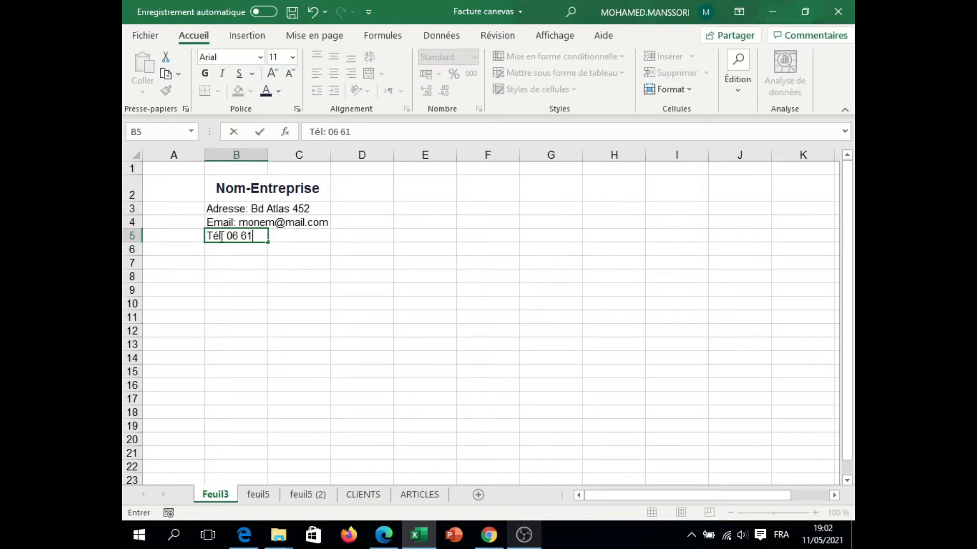
left_click(236, 249)
left_click(368, 188)
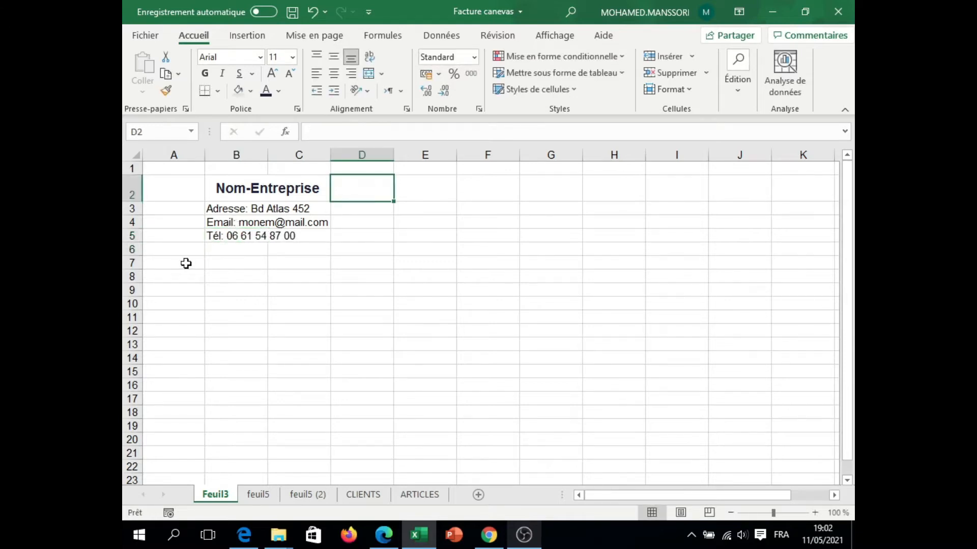
Step: Merge and centre B7:C7 and enter the section title "Client" in it
left_click_drag(264, 261, 305, 263)
left_click(368, 73)
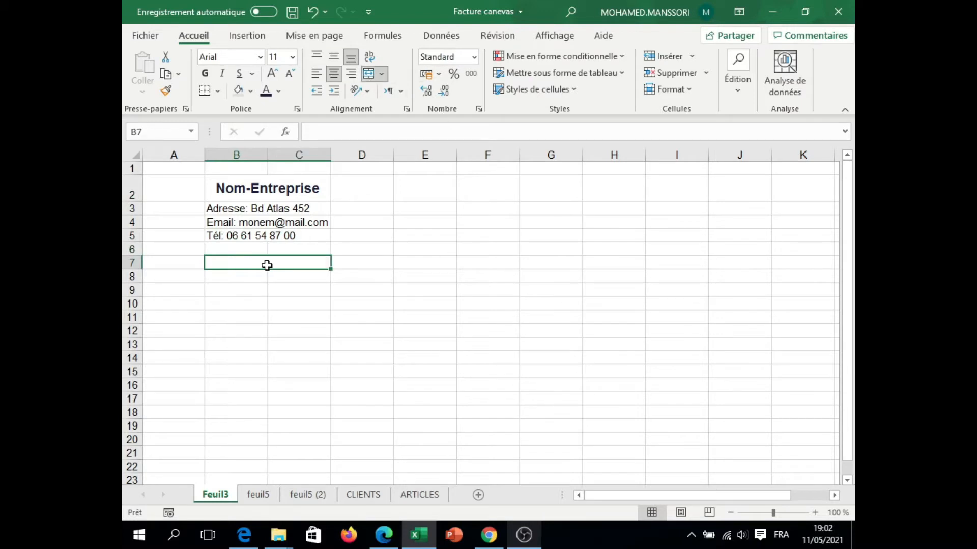
type("Client")
Step: Enter the labels "Réf Client" in B8 and "Nom Client" in B9
left_click(236, 278)
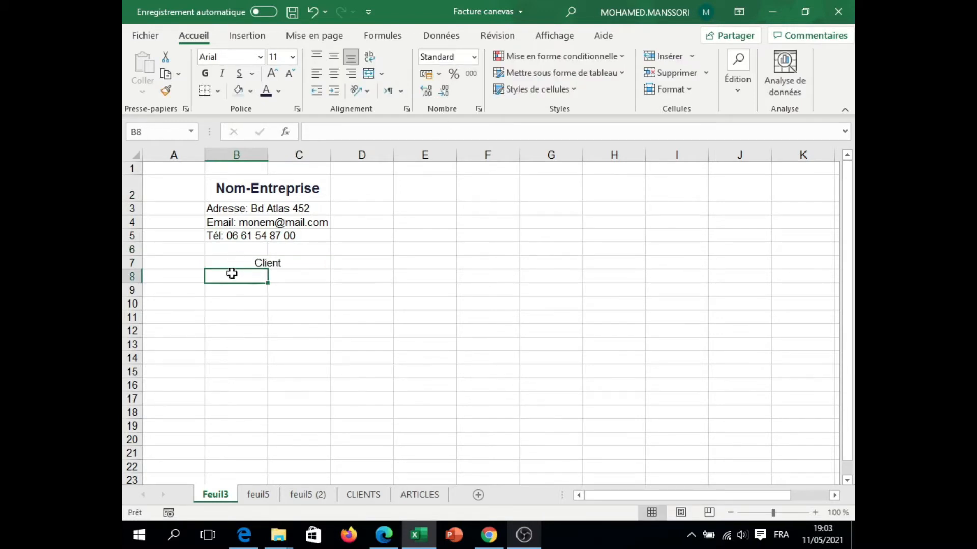
type("Réf Client")
left_click(235, 289)
type("Nom Clien")
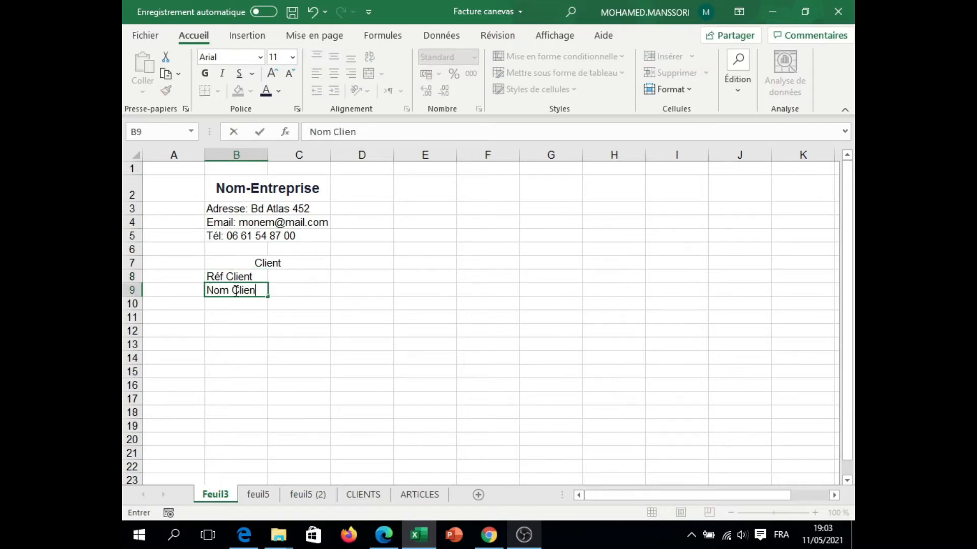
type("t")
Step: Enter the labels "Adresse Client" in B10 and "Email Client" in B11
left_click(230, 304)
type("Adre")
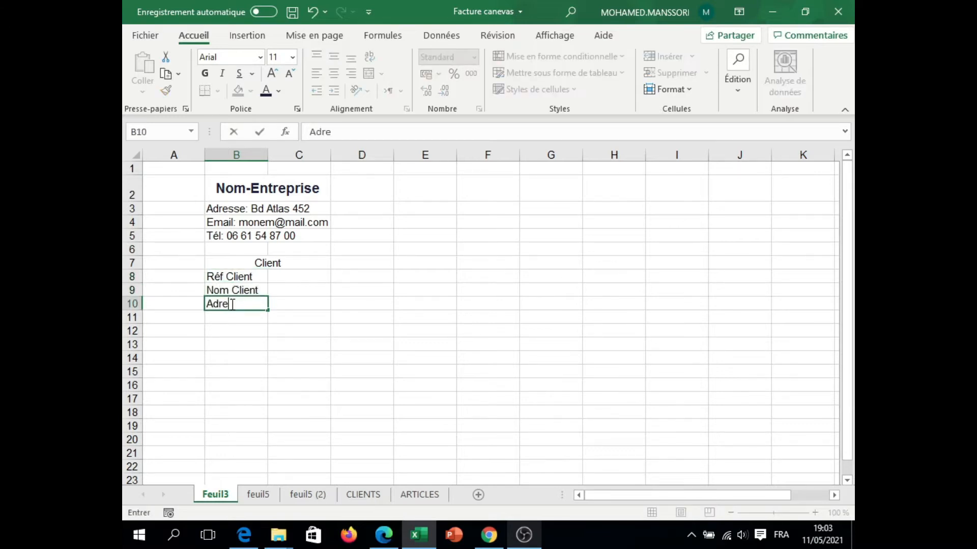
type("sse Client")
left_click(231, 317)
type("Email Client")
left_click(230, 334)
left_click(234, 277)
left_click(223, 342)
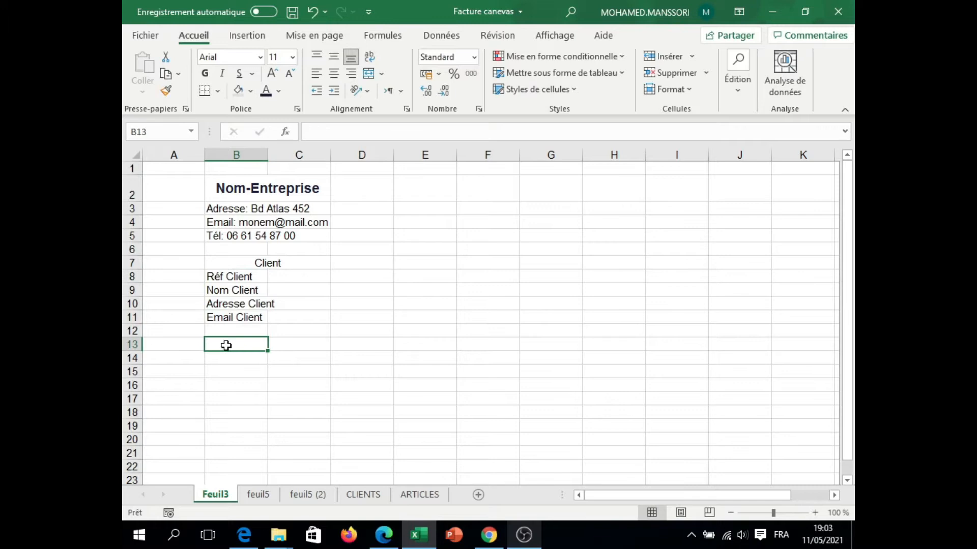
left_click(222, 200)
left_click(220, 209)
left_click(227, 236)
left_click(219, 277)
left_click(231, 263)
left_click(266, 186)
Step: Format the Client title with a dark blue fill and white, bold, 12 pt text
left_click(239, 262)
left_click(250, 90)
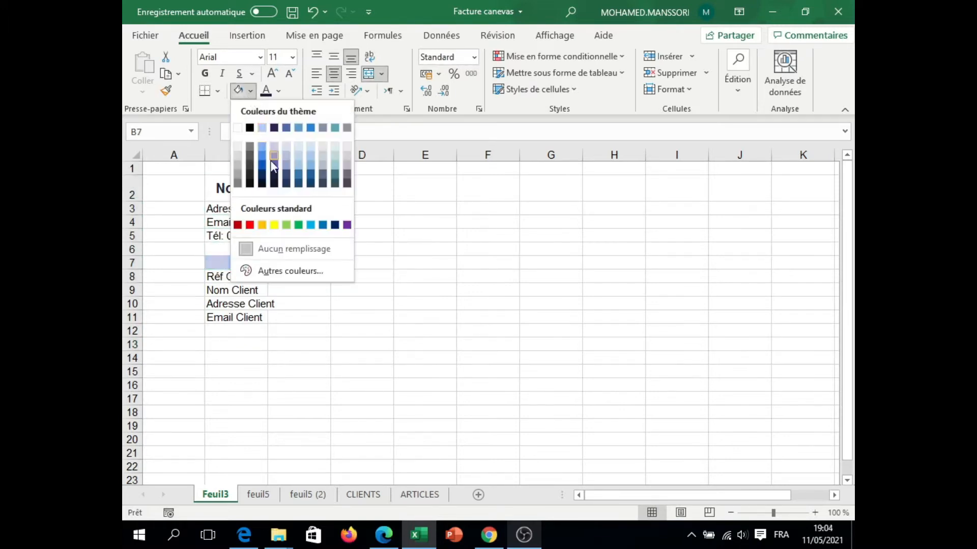
left_click(262, 187)
left_click(279, 91)
left_click(265, 121)
left_click(205, 74)
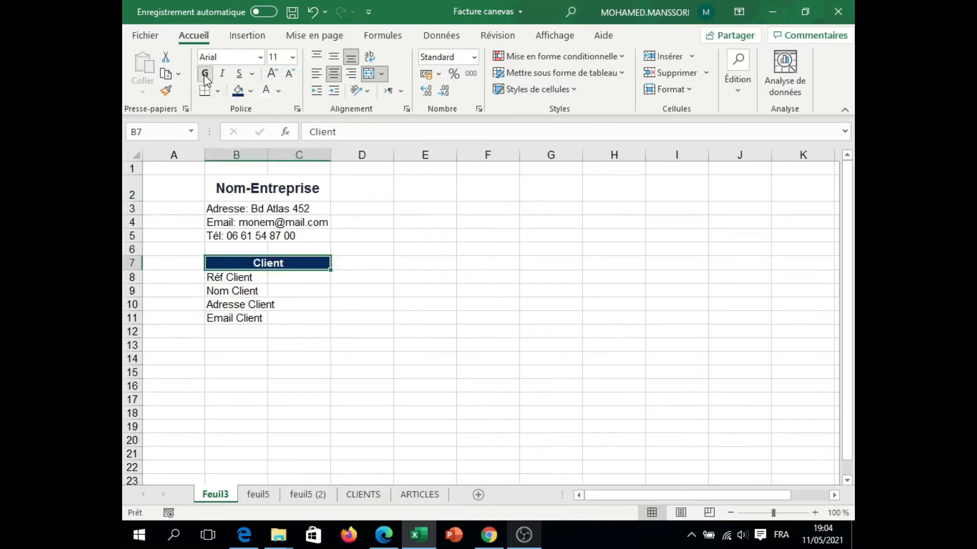
left_click(272, 74)
Step: Change the font of the company and client blocks, B2:C11, to Calibri
left_click(259, 57)
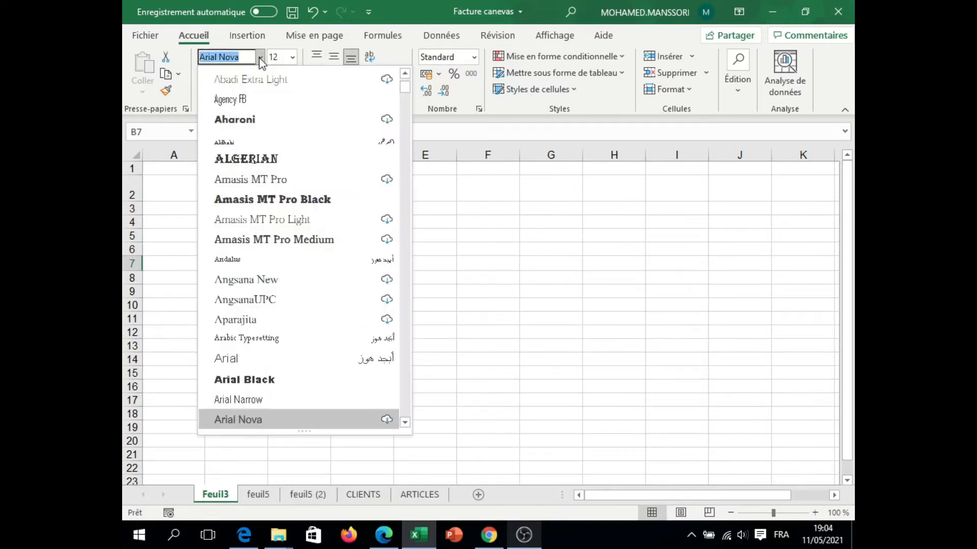
left_click_drag(405, 87, 405, 78)
left_click(242, 96)
left_click_drag(235, 186, 243, 319)
left_click(230, 58)
type("Calibri")
key("Return")
left_click(228, 222)
left_click(226, 208)
left_click(225, 223)
left_click(222, 237)
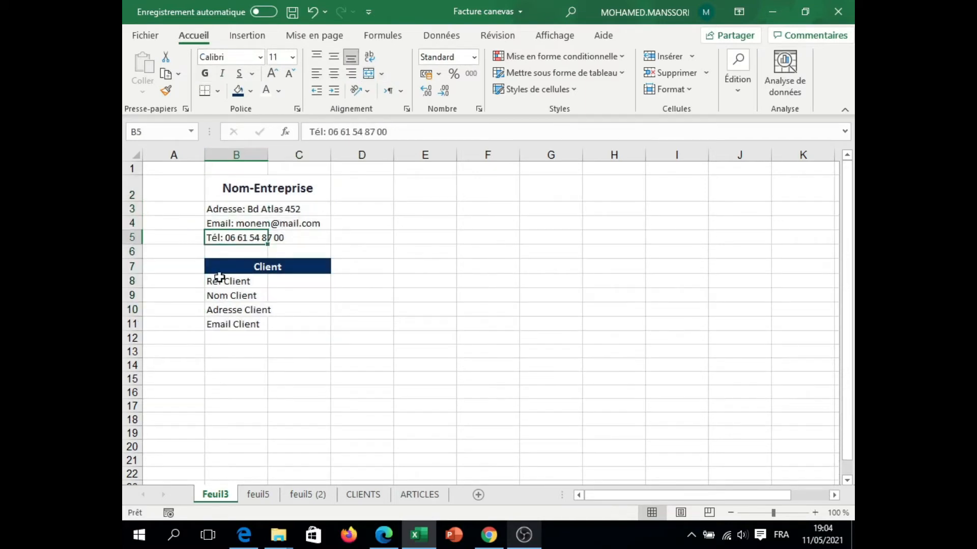
Step: Make row 7 slightly taller, then vertically centre the Client title and enlarge its text one size
left_click(219, 270)
left_click_drag(133, 274, 134, 278)
left_click(333, 58)
left_click(272, 74)
Step: Widen column B to fit the email line, and narrow column D into a spacer column
left_click(275, 283)
left_click(254, 300)
left_click(253, 313)
double_click(267, 156)
mouse_move(324, 153)
left_mouse_down()
mouse_move(299, 155)
mouse_move(320, 156)
left_mouse_up()
left_click(288, 188)
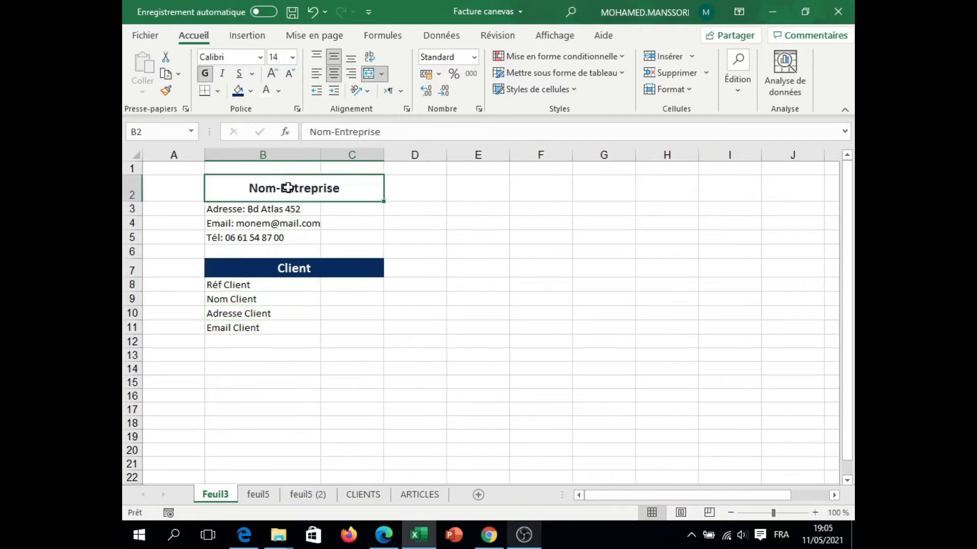
left_click(237, 226)
left_click(348, 283)
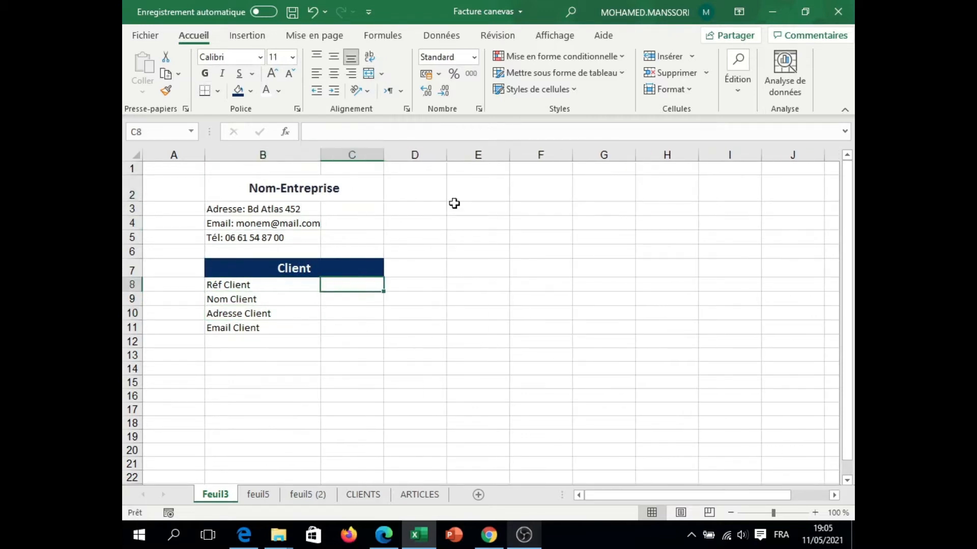
left_click(397, 341)
left_click_drag(446, 156, 424, 155)
Step: Fill E7:F7 with dark blue and enter the headers "Facture N°" in E7 and "Date" in F7
left_click_drag(454, 268, 497, 268)
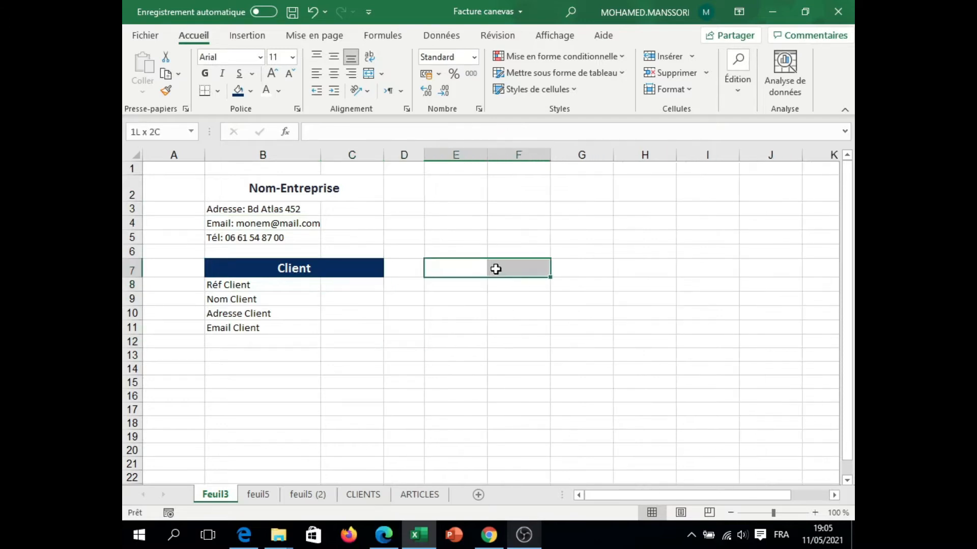
left_click(237, 92)
left_click(467, 266)
type("Facture N°")
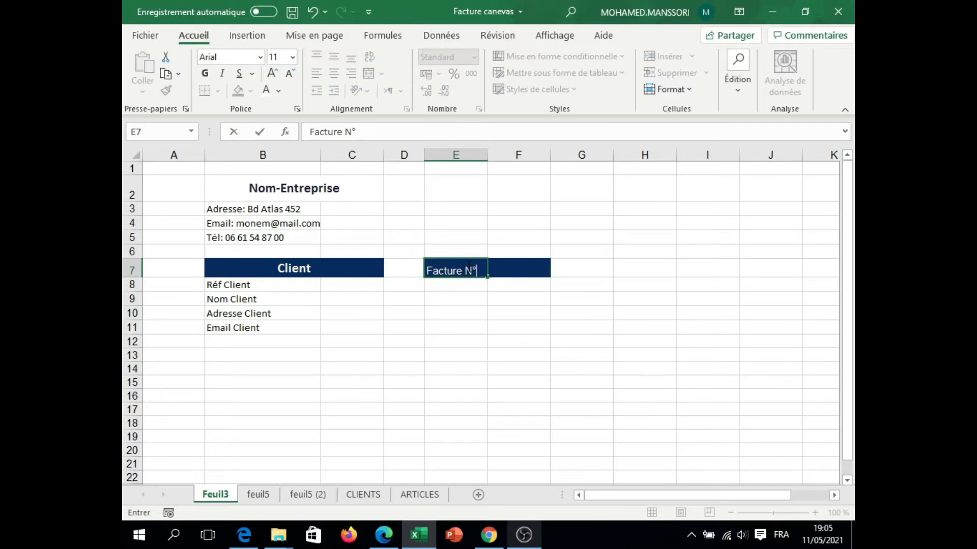
left_click(508, 268)
type("Date")
left_click(493, 303)
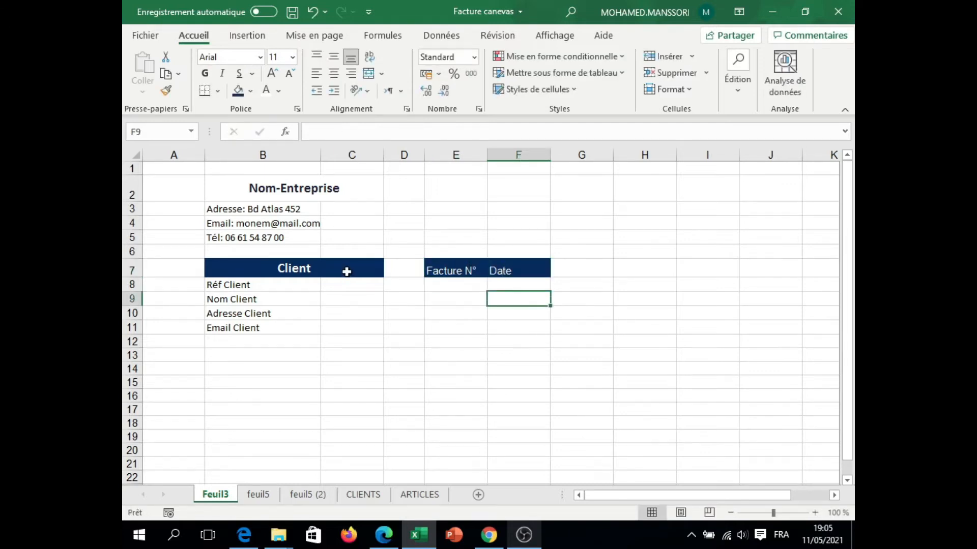
Step: Make the Facture N° and Date headers bold, centred and larger to match the Client title
left_click(309, 268)
left_click(166, 91)
left_click_drag(456, 269, 508, 268)
Step: Fill the Nom Client and Email Client rows and the cells E8:F8 with light blue
left_click_drag(265, 299, 346, 299)
left_click_drag(260, 326, 346, 327, "ctrl")
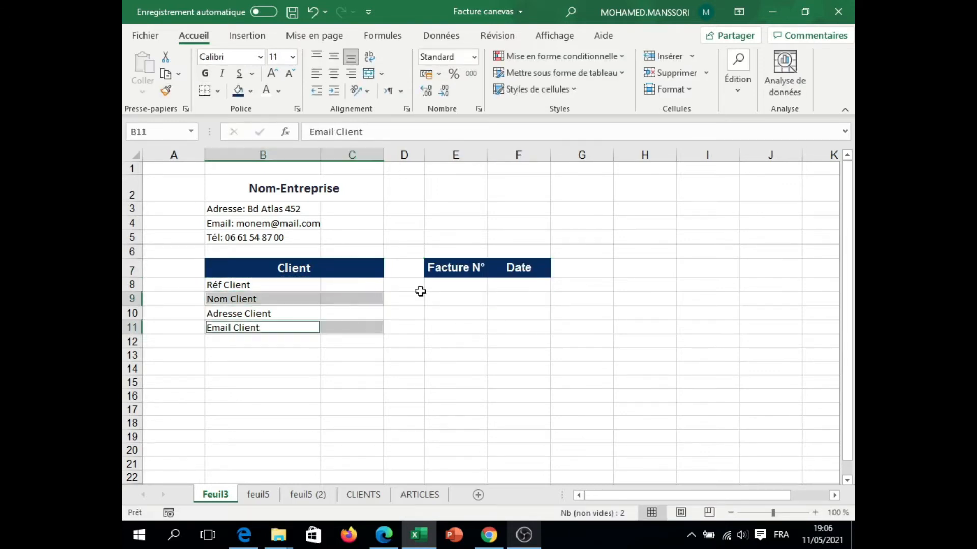
left_click_drag(442, 286, 506, 285, "ctrl")
left_click(251, 90)
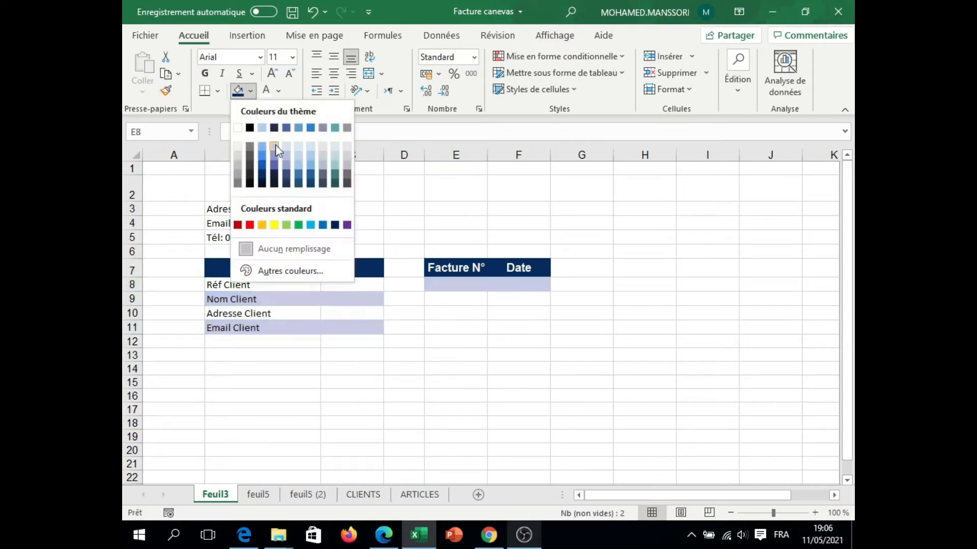
left_click(297, 158)
left_click(262, 382)
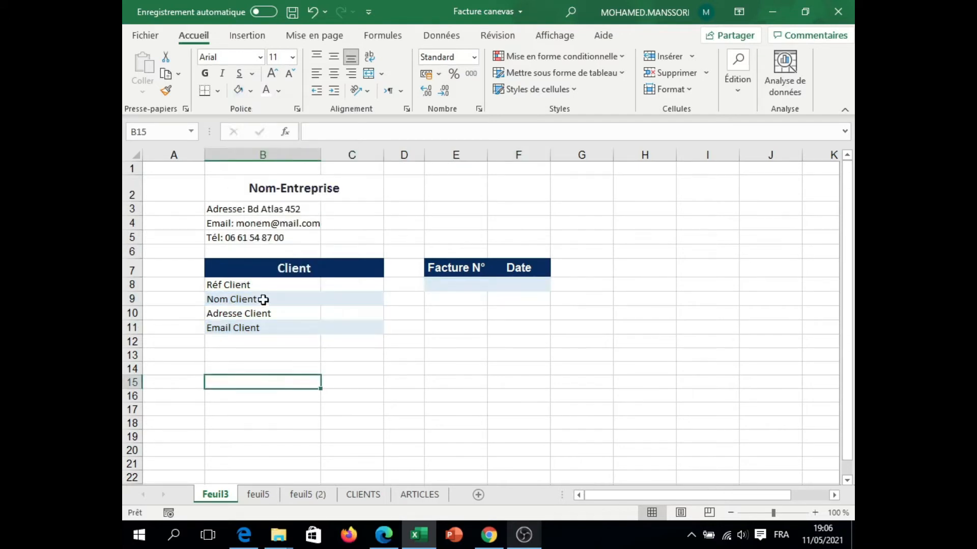
Step: Fill E8:F8 and the Nom Client and Email Client rows (B9:C9, B11:C11) with light grey
left_click(438, 285)
left_click_drag(453, 286, 514, 281)
left_click(251, 91)
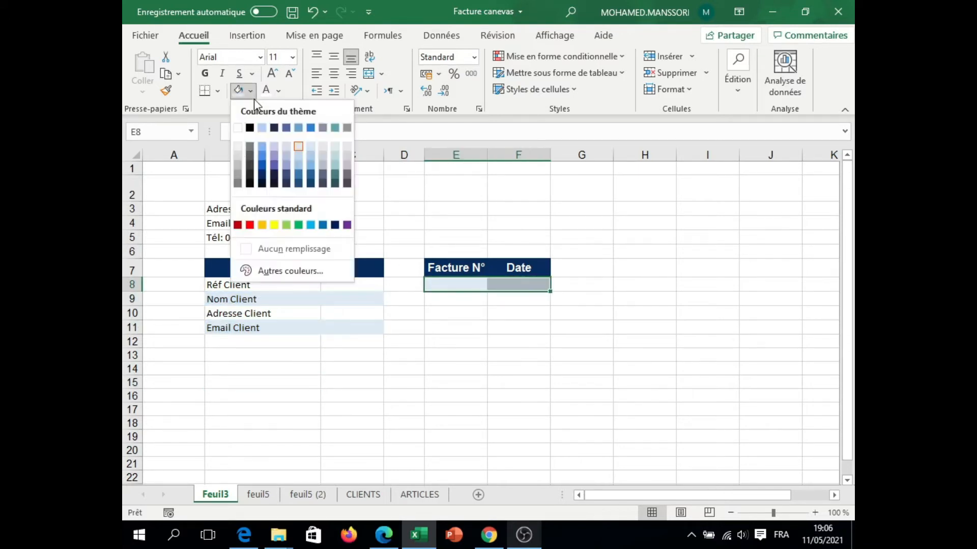
left_click(237, 154)
left_click_drag(232, 299, 340, 298)
left_click_drag(241, 328, 344, 331)
left_click(263, 357)
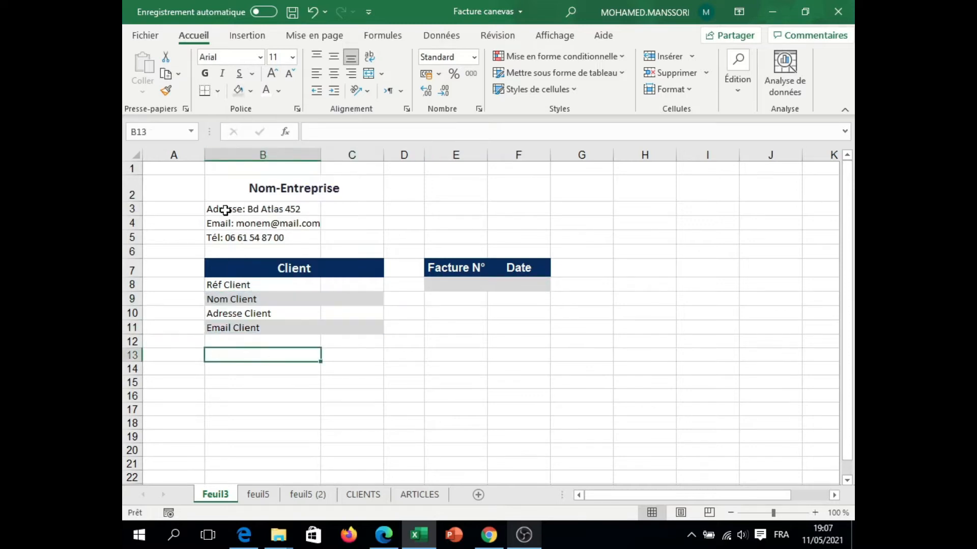
left_click(342, 365)
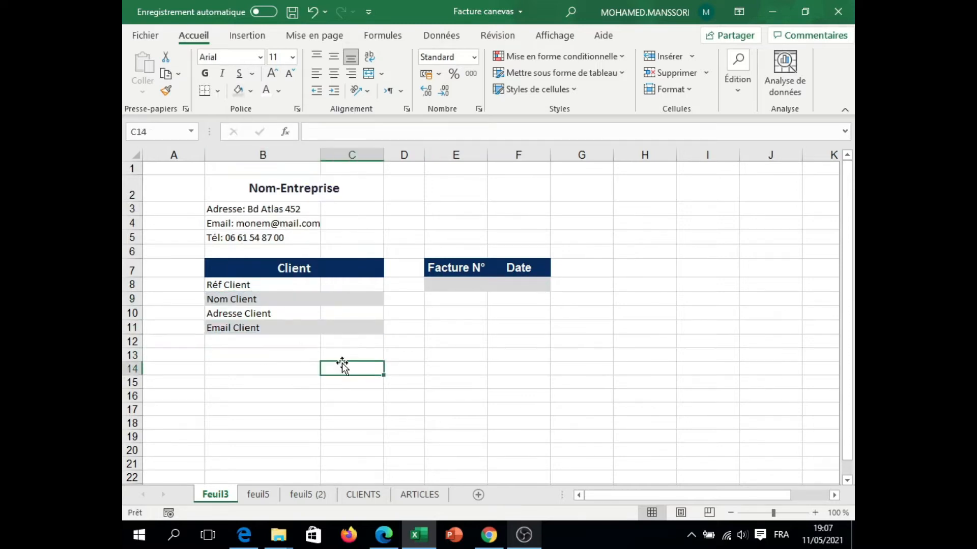
Step: Apply dashed outline and inside borders to the invoice number and date cells E8:F8
left_click_drag(448, 285, 515, 290)
left_click(218, 90)
left_click(223, 234)
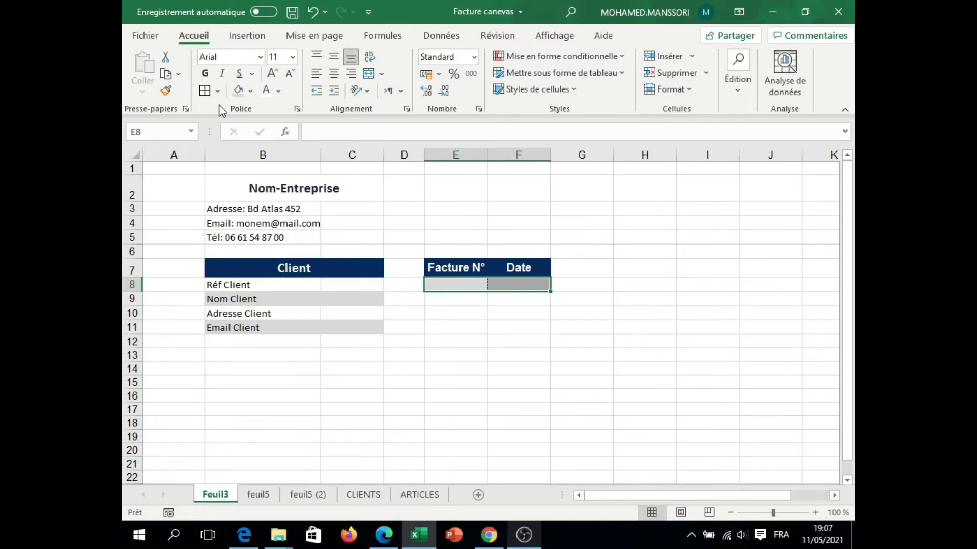
left_click(297, 108)
left_click(608, 156)
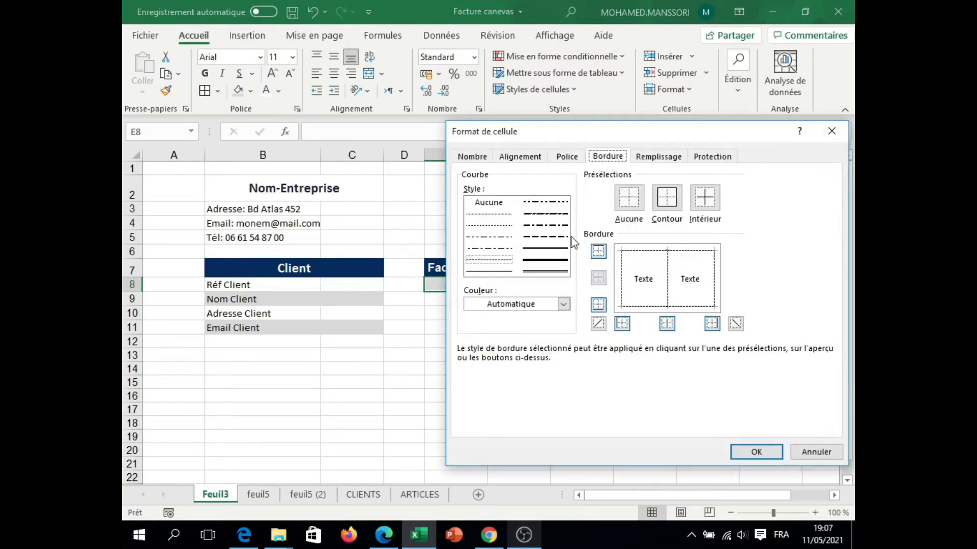
left_click(488, 225)
left_click(666, 300)
left_click(756, 451)
Step: Apply the same dashed borders to the client details cells B8:C11
left_click_drag(247, 284, 344, 327)
key("F4")
left_click(270, 381)
left_click(337, 364)
left_click(218, 354)
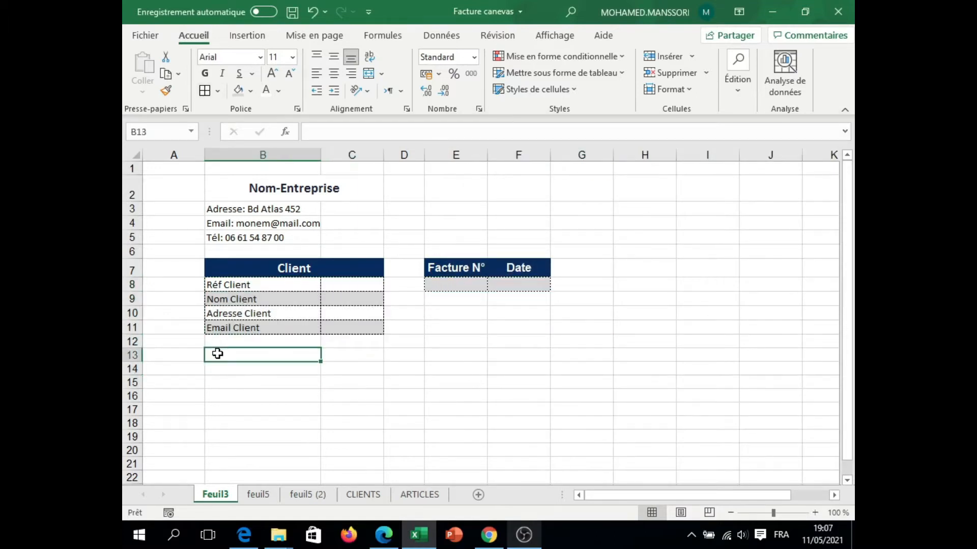
Step: Check the model invoice on feuil5, and enter the item table headers Ref Client and Désignation in B13 and C13 of Feuil3
left_click(261, 498)
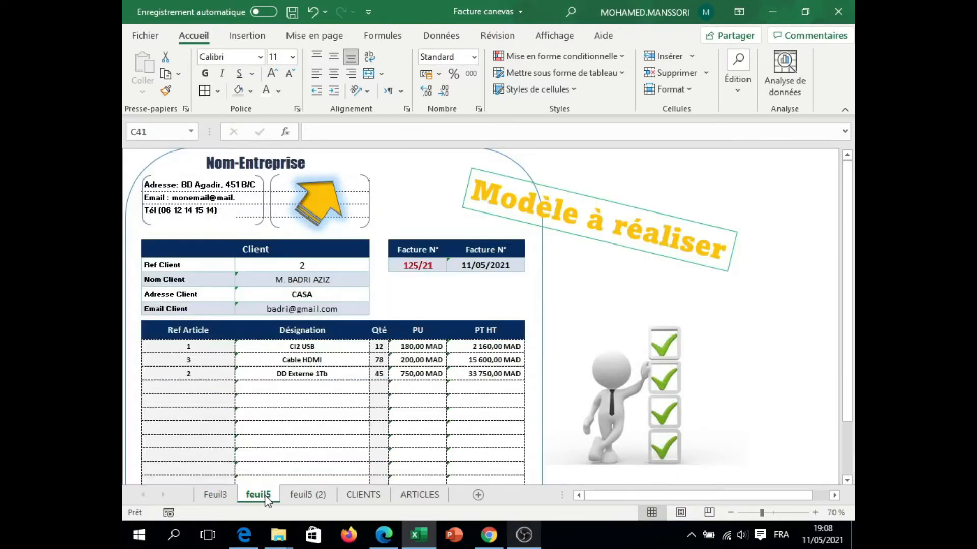
left_click(216, 495)
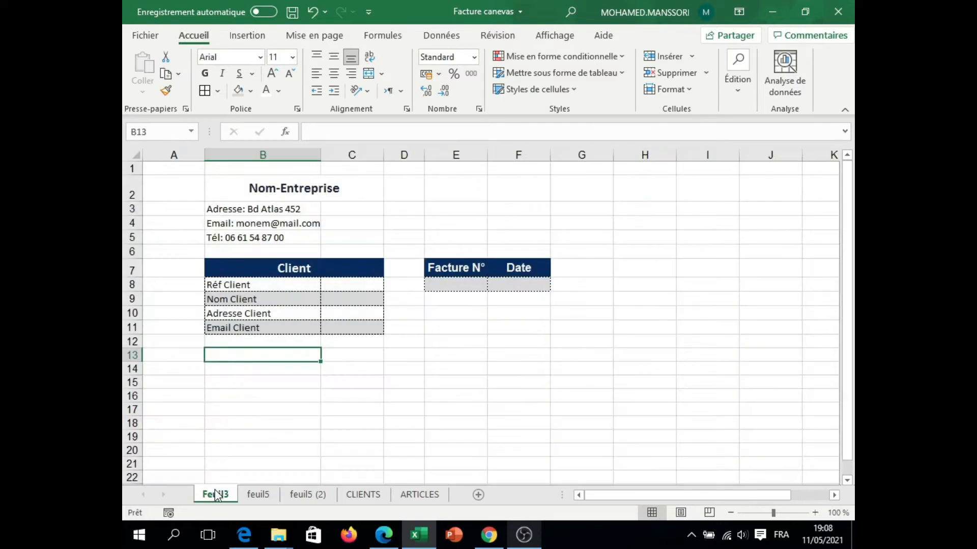
type("Ref Cli")
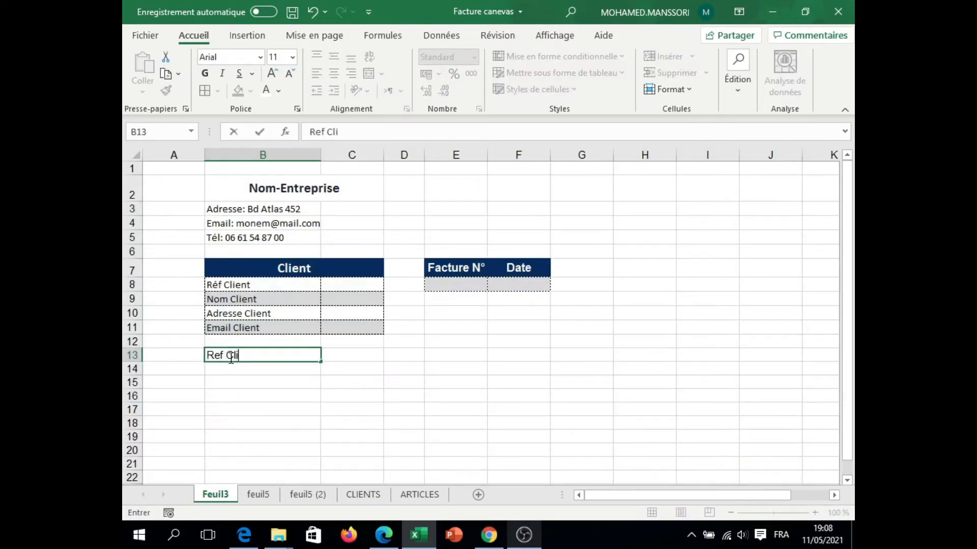
type("ent")
left_click(356, 355)
type("Désignation")
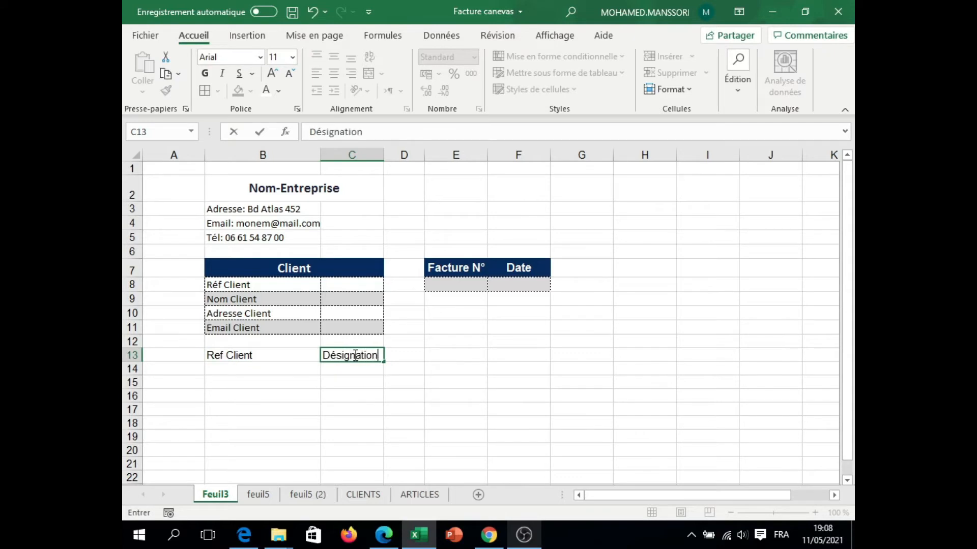
Step: Enter the remaining item table headers Qté, PU HT and P Total HT in cells D13:F13
left_click(408, 354)
type("Qté")
left_click(448, 354)
type("PU HT")
left_click(519, 354)
type("p")
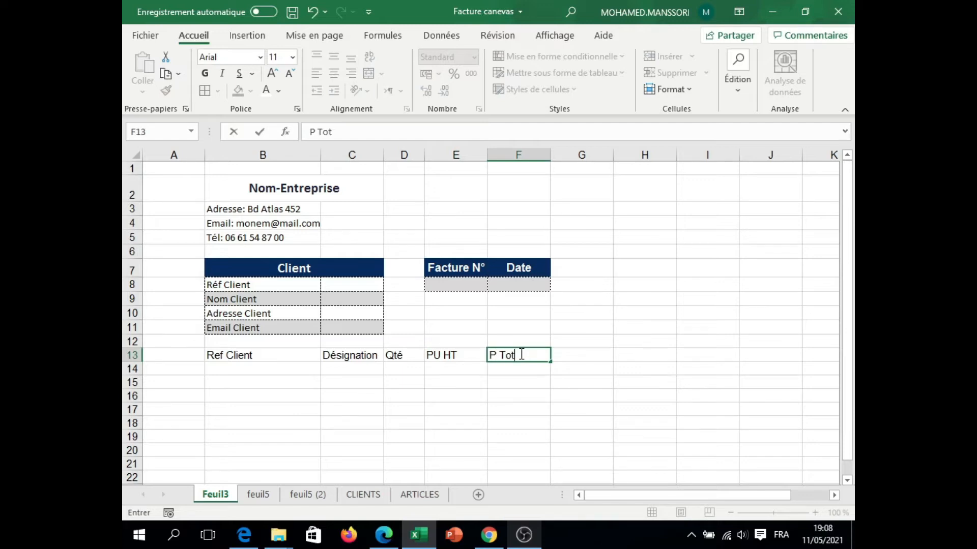
type(" Total HT")
left_click(462, 408)
Step: Format the item header row B13:F13 with a dark blue fill and bold, centred white text at size 12
left_click_drag(252, 356, 514, 356)
left_click(251, 91)
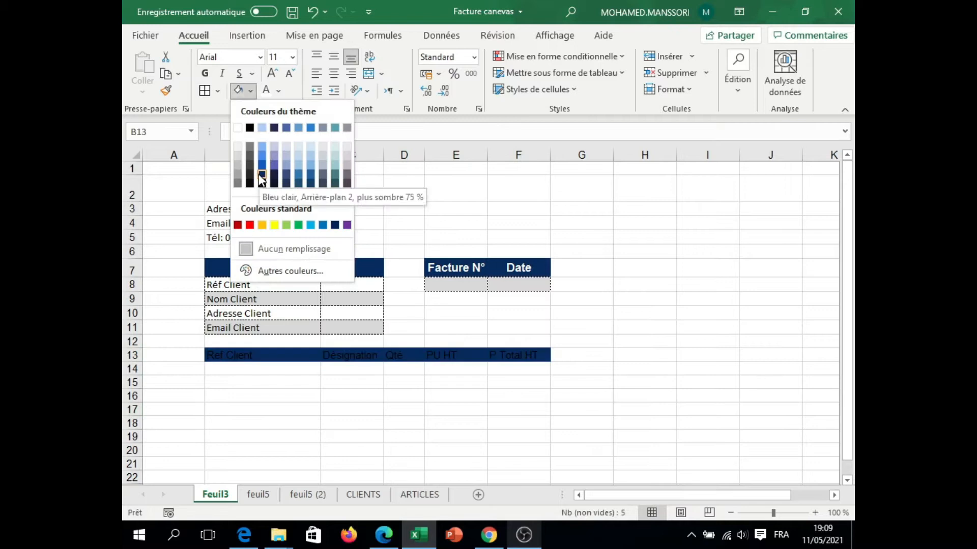
left_click(262, 179)
left_click(204, 72)
left_click(273, 73)
left_click(334, 73)
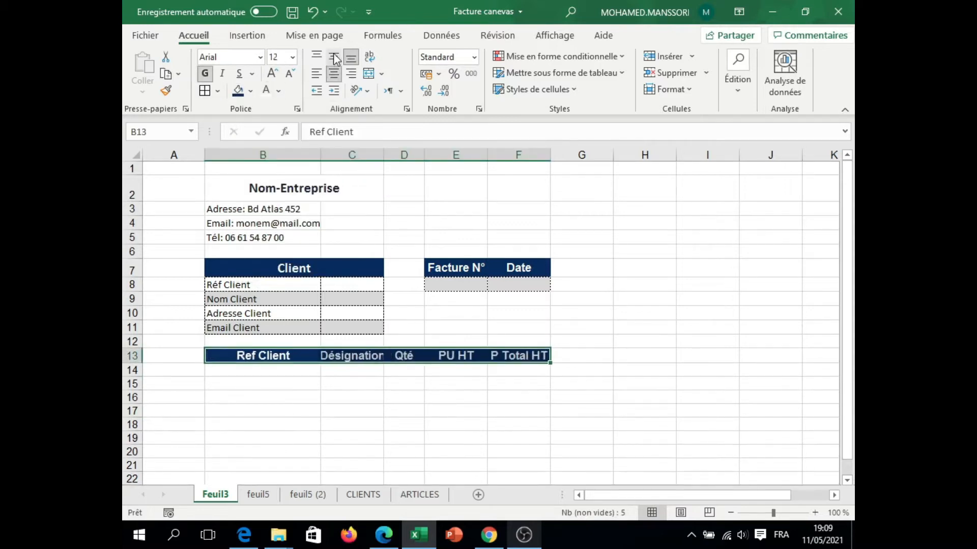
left_click(331, 372)
Step: Widen column C to fit its header and apply dashed outline and inside borders to the item rows B14:F24
left_click_drag(379, 161, 439, 158)
left_click_drag(265, 370, 513, 433)
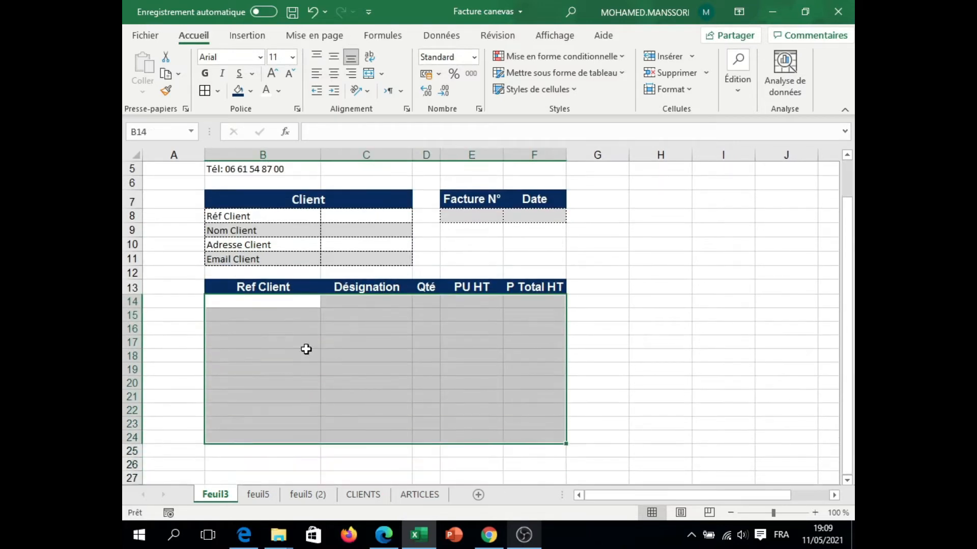
left_click(205, 91)
left_click(262, 355)
Step: Shade alternate item rows 15, 17, 19, 21 and 23 across columns B to F with very light grey
left_click_drag(265, 315, 534, 315)
left_click(250, 91)
left_click(238, 145)
left_click_drag(265, 342, 519, 343)
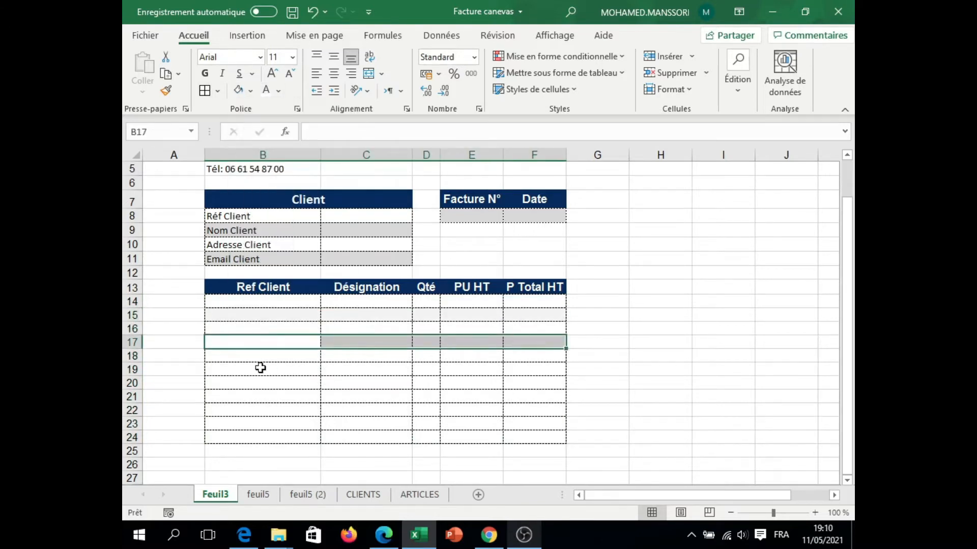
left_click_drag(260, 368, 532, 371, "ctrl")
left_click_drag(264, 395, 512, 397, "ctrl")
left_click_drag(262, 421, 517, 425, "ctrl")
left_click(238, 92)
left_click(259, 380)
left_click(299, 300)
left_click(266, 439)
left_click(460, 450)
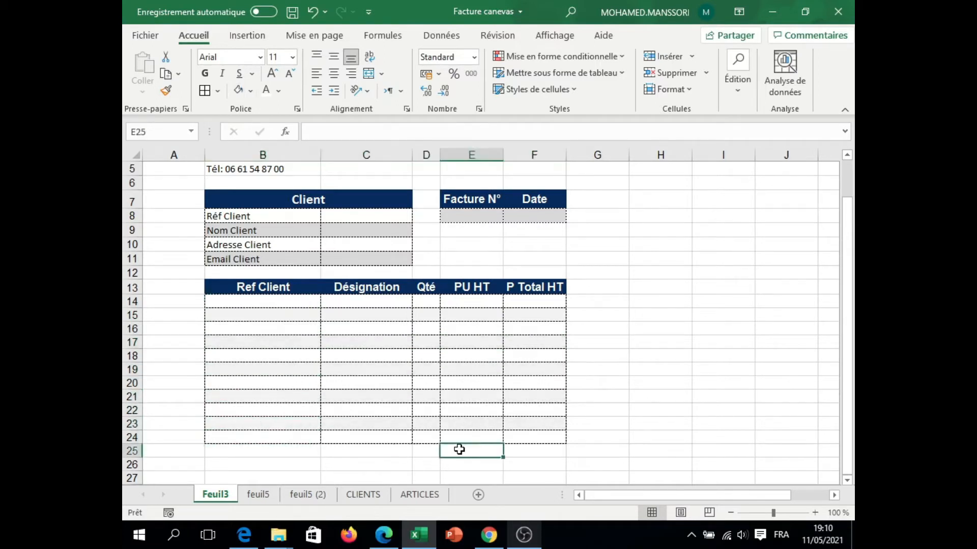
Step: Apply dashed outline and inside borders to the totals block E25:F27 below the item table
left_click_drag(460, 449, 534, 478)
left_click(205, 90)
left_click(847, 219)
Step: Enter the labels TOTAL HT, TVA 20% and TOTALTTC in cells E25, E26 and E27
left_click(488, 447)
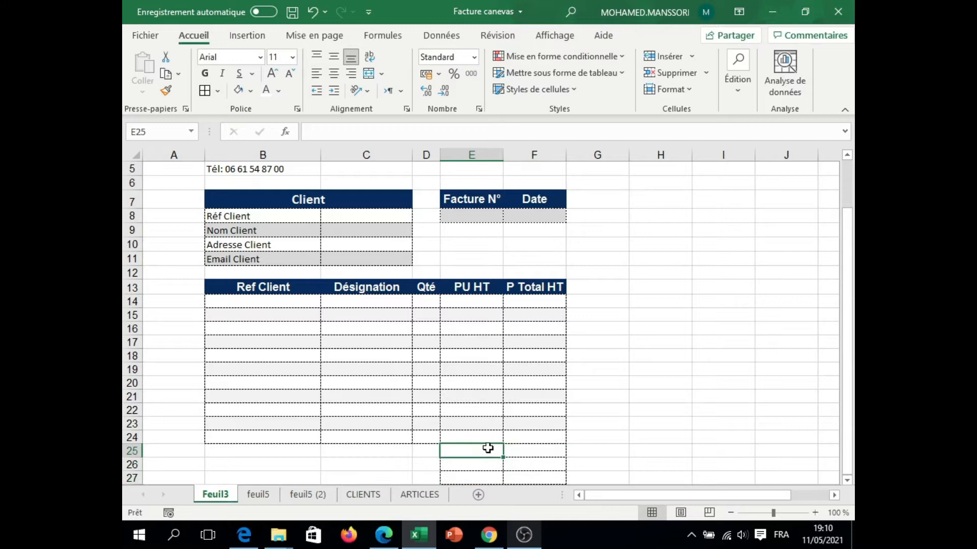
type("TOTAL HT")
left_click(470, 465)
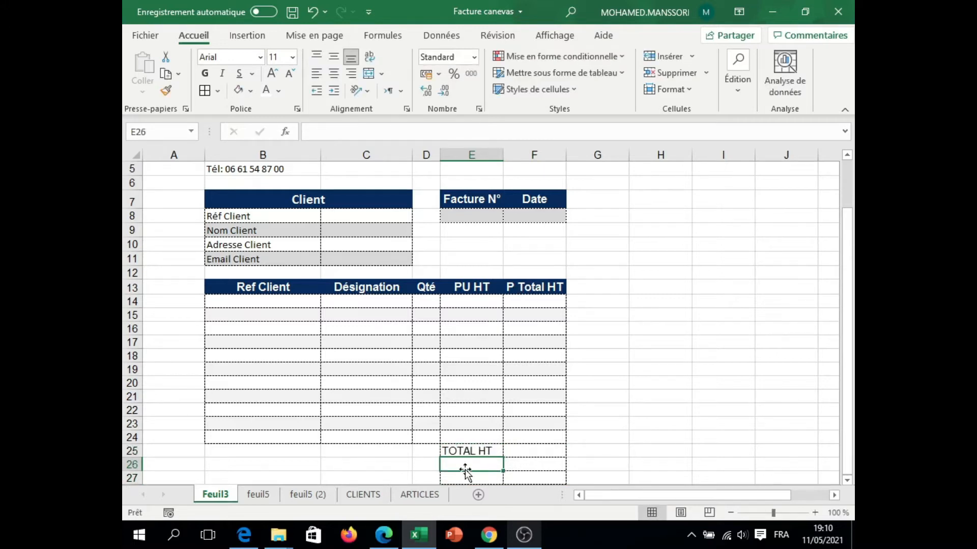
type("TVA")
type(" 20ù")
key("BackSpace")
type("%")
left_click(463, 478)
type("TOTALTTC")
Step: Fill the TOTAL HT row E25:F25 and the TOTALTTC row E27:F27 with the dark blue header colour
left_click_drag(466, 450, 534, 451)
left_click(250, 90)
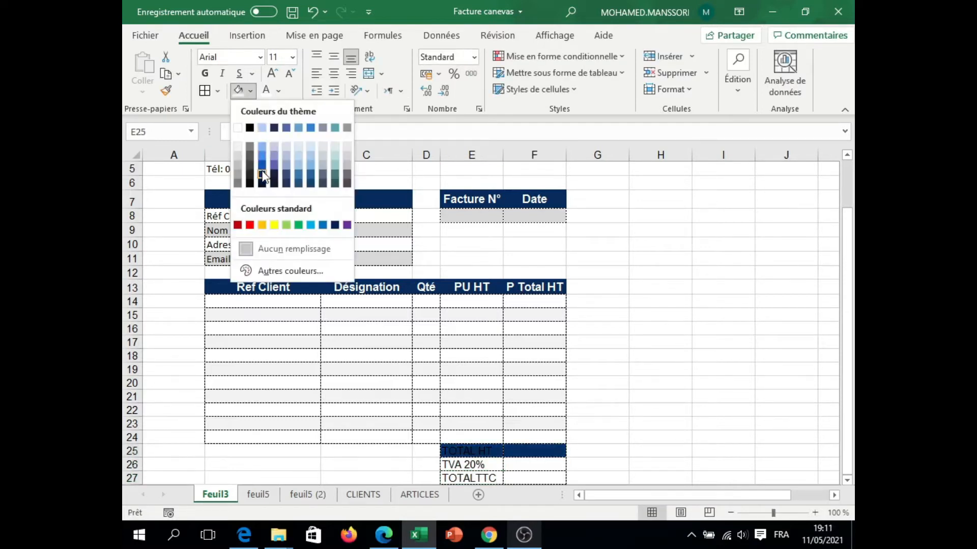
left_click(262, 173)
left_click_drag(464, 466, 517, 475)
left_click(251, 91)
left_click(272, 154)
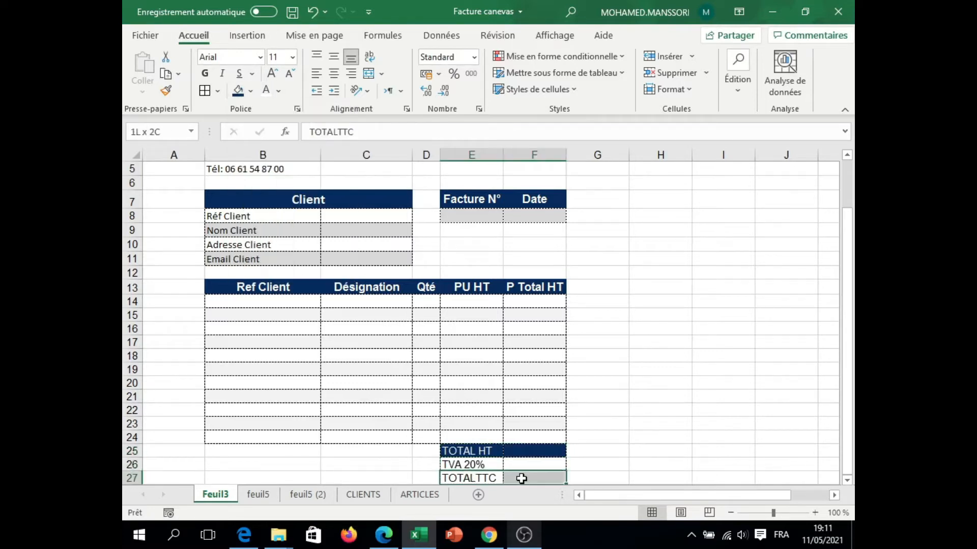
left_click(237, 91)
left_click(367, 351)
Step: Format the totals block E25:F27 with white text at size 12, centred horizontally and vertically
left_click(847, 480)
scroll(847, 480, "down", 2)
left_click_drag(458, 373, 534, 402)
left_click(266, 90)
left_click(273, 73)
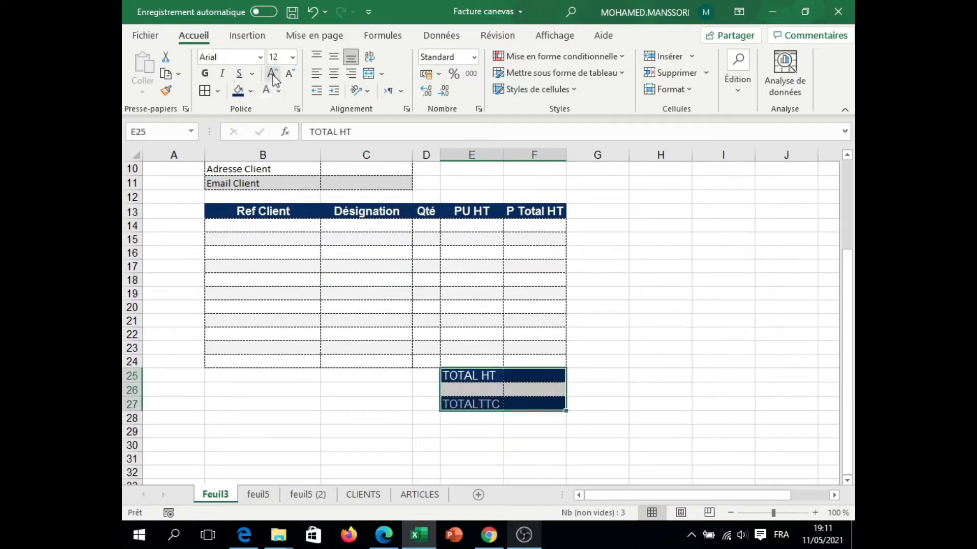
left_click(334, 73)
left_click(333, 56)
Step: Give the TVA 20% label dark text and fill the TVA row E26:F26 with light grey
left_click(464, 392)
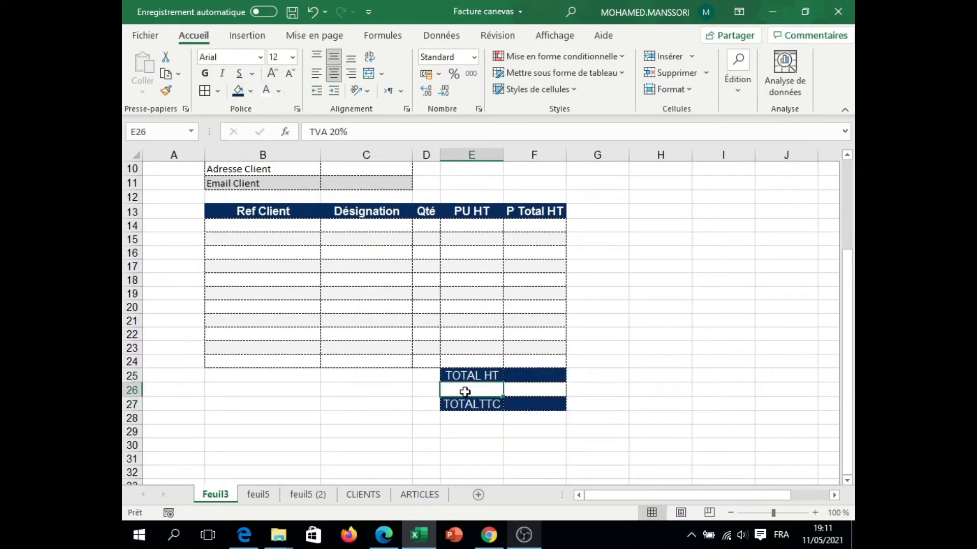
left_click(278, 91)
left_click(285, 108)
left_click_drag(468, 390, 526, 392)
left_click(250, 91)
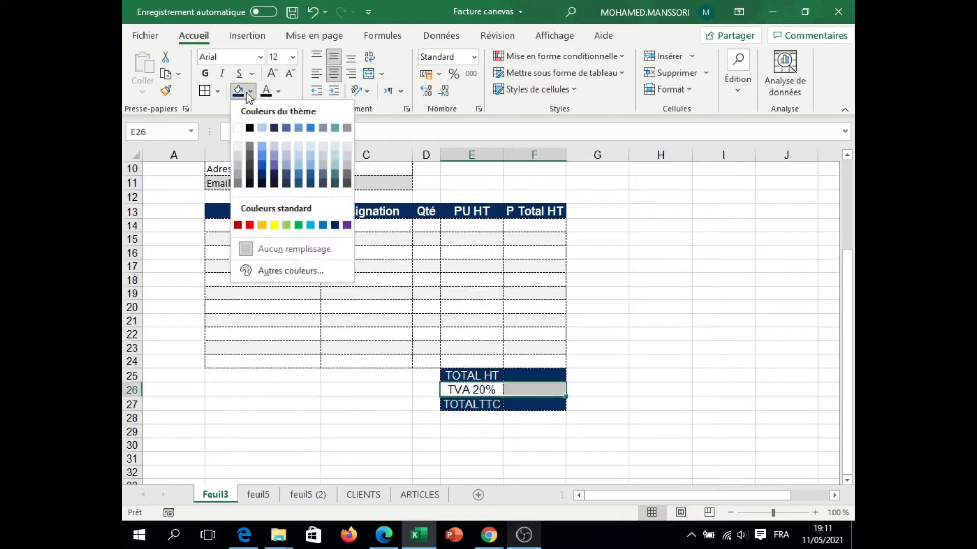
left_click(237, 156)
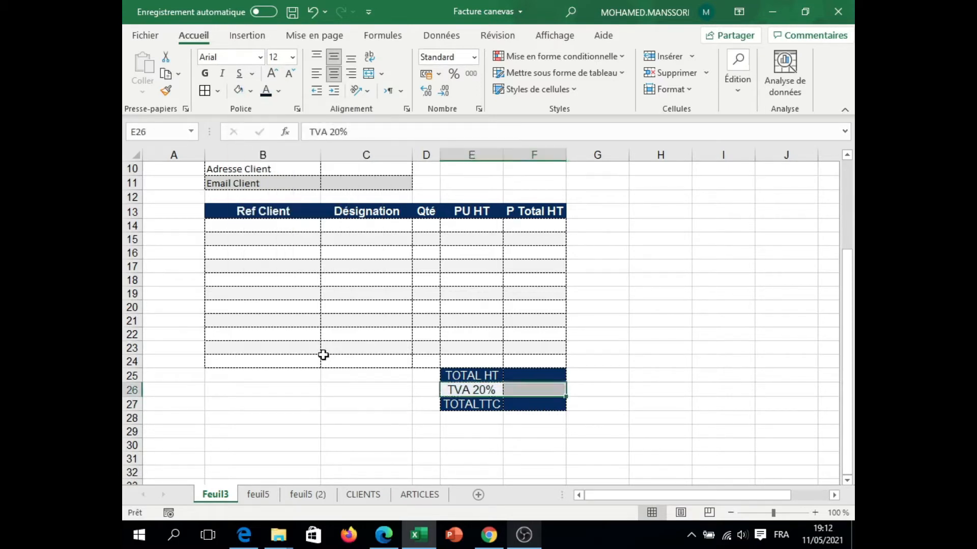
left_click(363, 391)
Step: Increase the height of item header row 13 and of totals rows 25 to 27
left_click(237, 232)
left_click(237, 211)
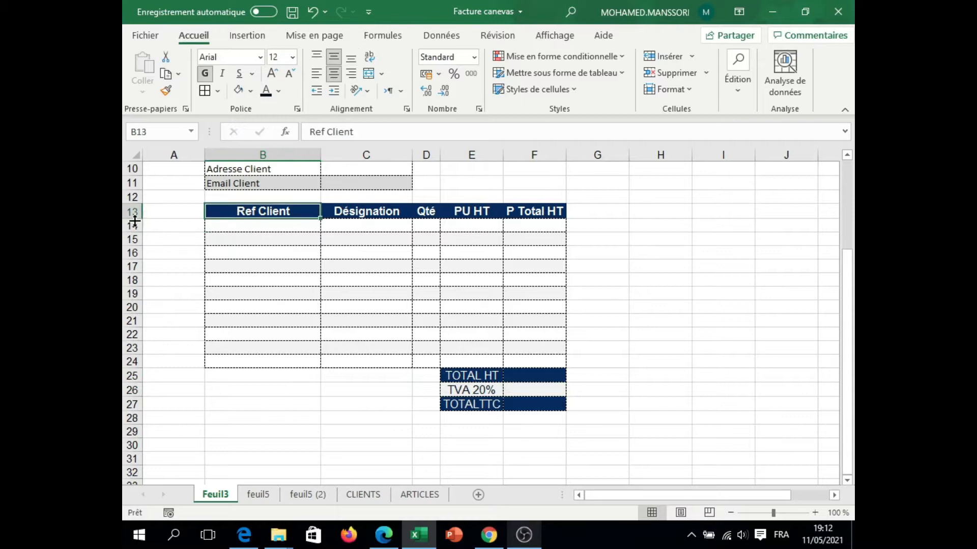
left_click_drag(135, 218, 135, 225)
left_click_drag(137, 389, 135, 431)
Step: Enter the closing text "La présente facture est arrêté à la somme de:" in cell B28
left_click(249, 432)
left_click_drag(847, 291, 848, 266)
left_click(847, 481)
left_click(847, 481)
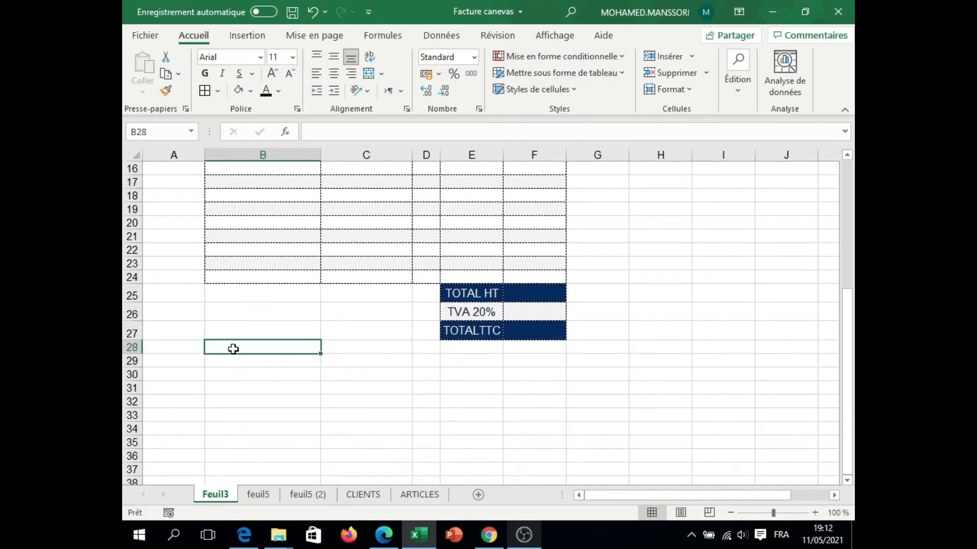
type("La présente facture est arrê")
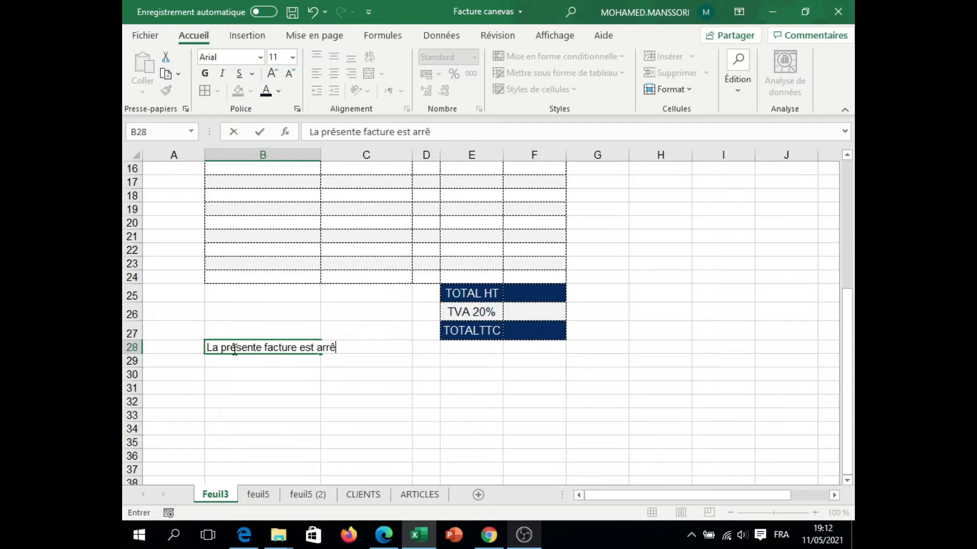
type("té à la somme de")
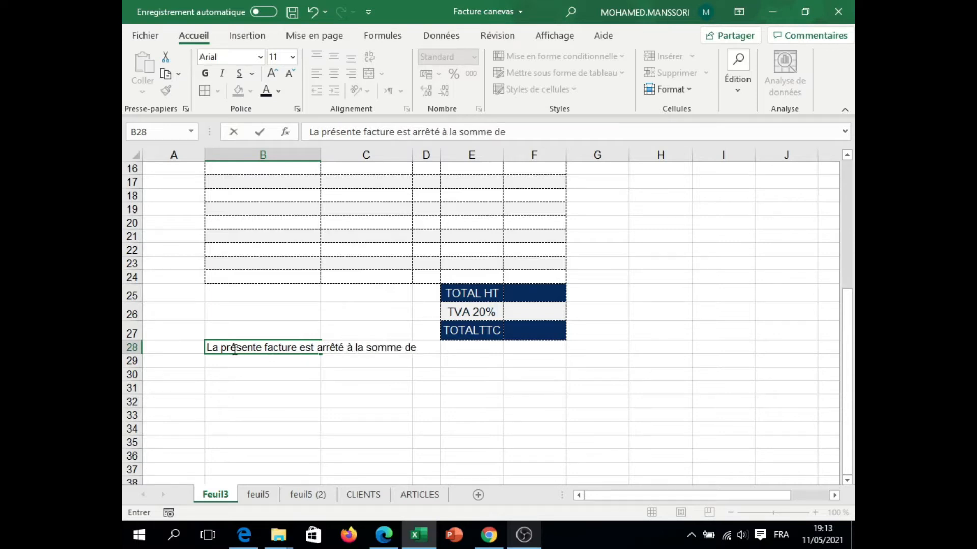
type(":")
key("Return")
Step: Merge B28:D28 and format the closing text as left-aligned italic Calibri at size 12
left_click_drag(232, 347, 426, 348)
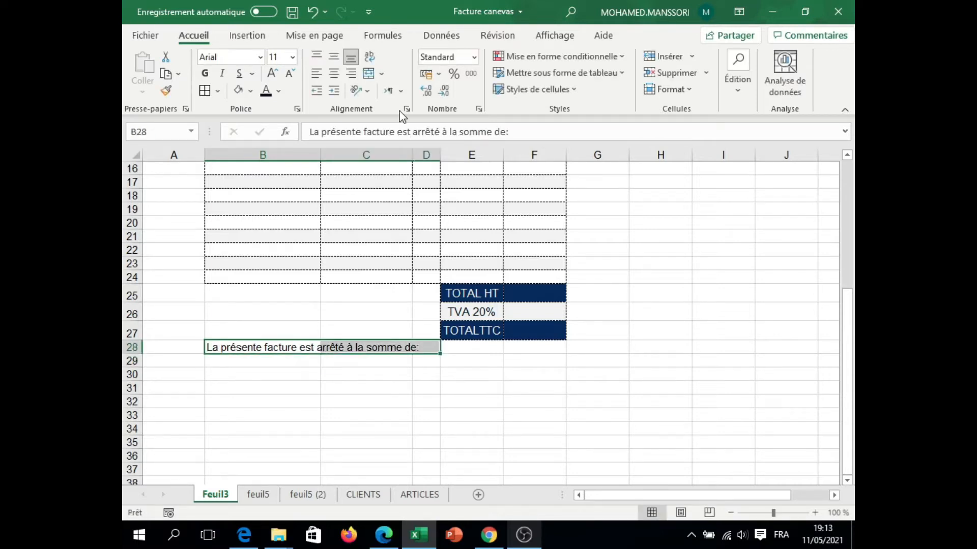
left_click(369, 73)
left_click(317, 73)
left_click(258, 57)
scroll(274, 101, "up", 4)
left_click(276, 101)
left_click(276, 73)
left_click(223, 74)
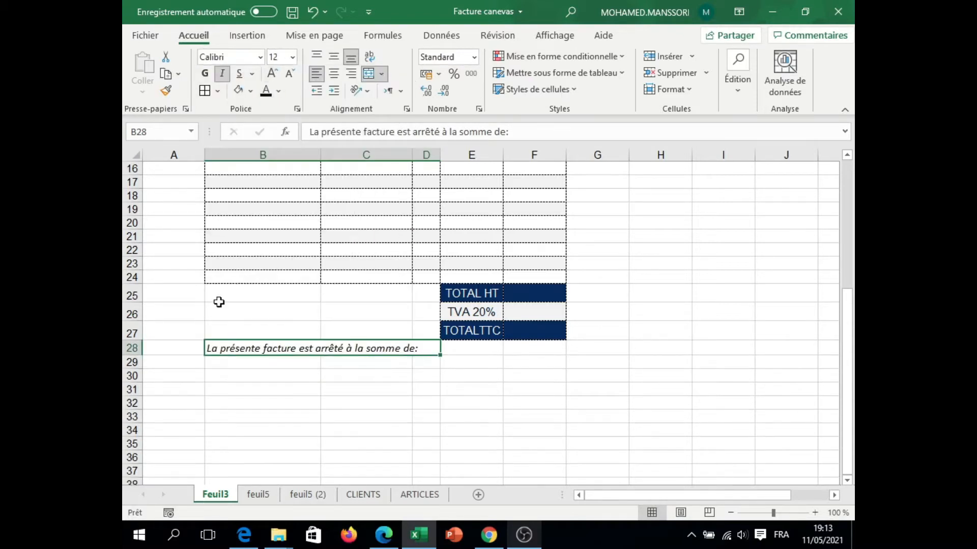
Step: Fill the closing text row B28:F28 with light grey
left_click_drag(283, 348, 528, 353)
left_click(238, 90)
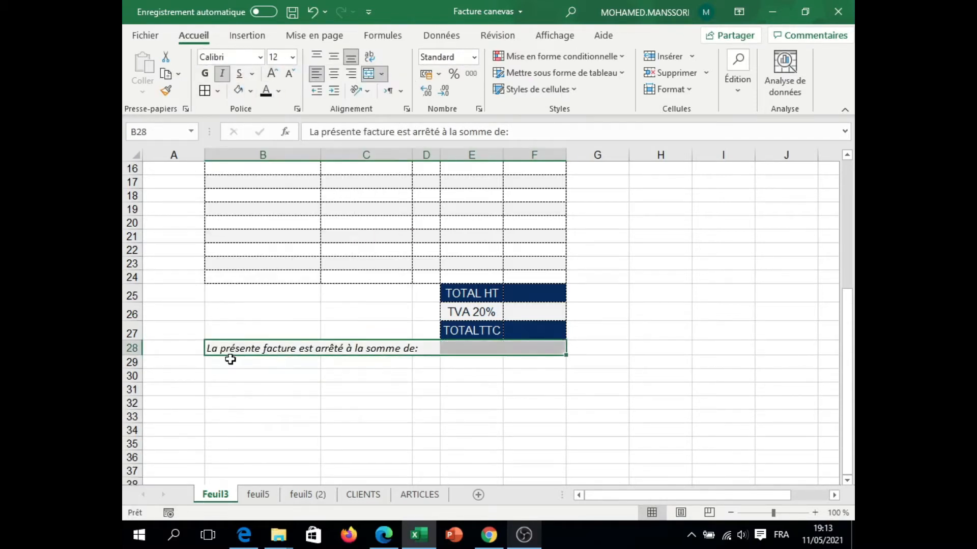
left_click(233, 362)
Step: Merge B29:F29 into one centred cell with a dark navy fill and white text at size 12
left_click_drag(233, 361, 517, 364)
left_click(250, 90)
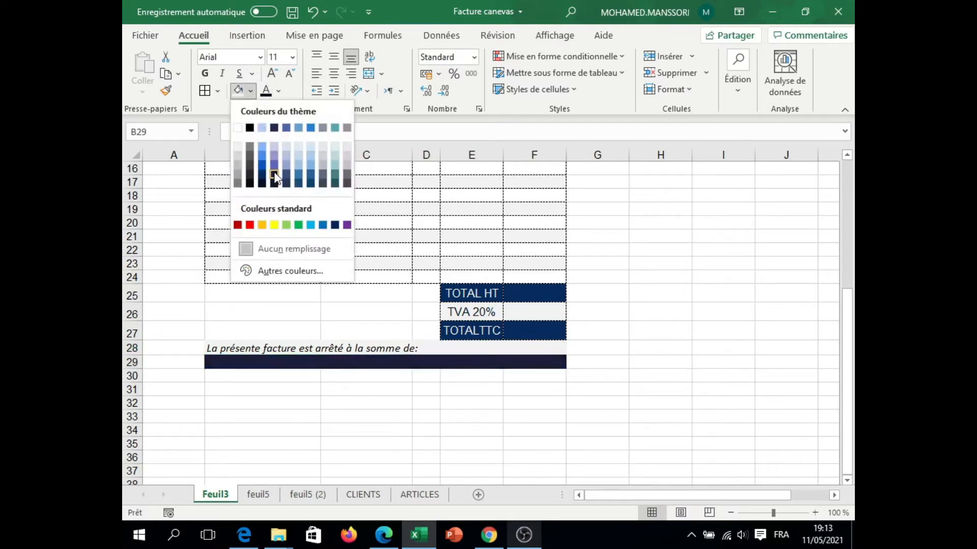
left_click(286, 182)
left_click(278, 91)
left_click(264, 147)
left_click(273, 74)
left_click(265, 389)
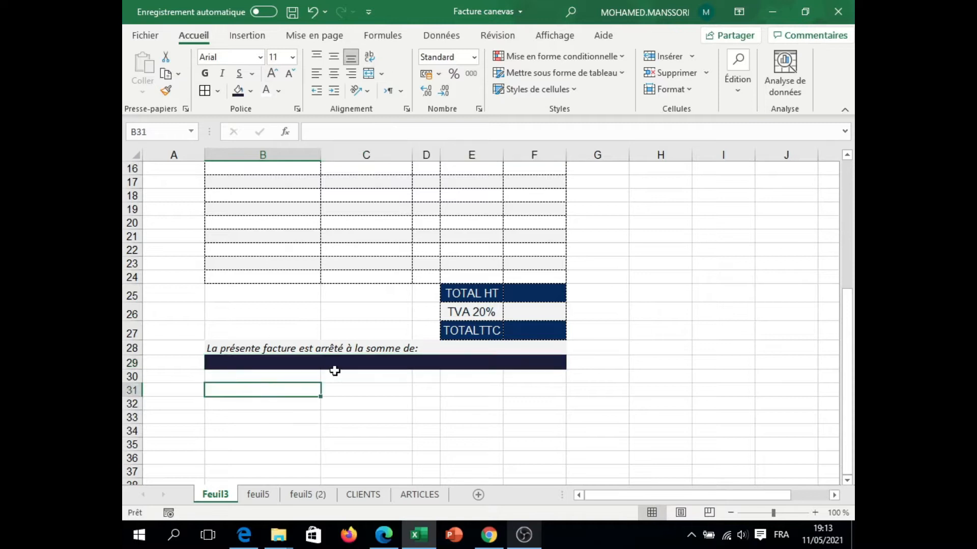
Step: Refill the merged bar in row 29 with a dark indigo shade and make the row slightly taller
left_click(274, 362)
left_click(250, 91)
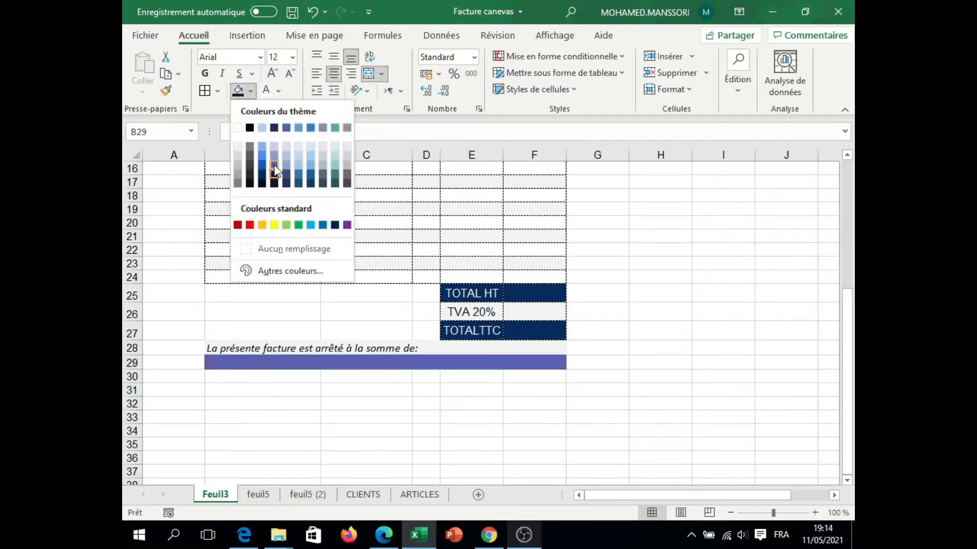
left_click(275, 181)
left_click_drag(131, 370, 131, 373)
left_click(367, 311)
Step: Set the Nom-Entreprise title in B2 to Calibri at size 22
scroll(707, 338, "up", 5)
left_click(308, 188)
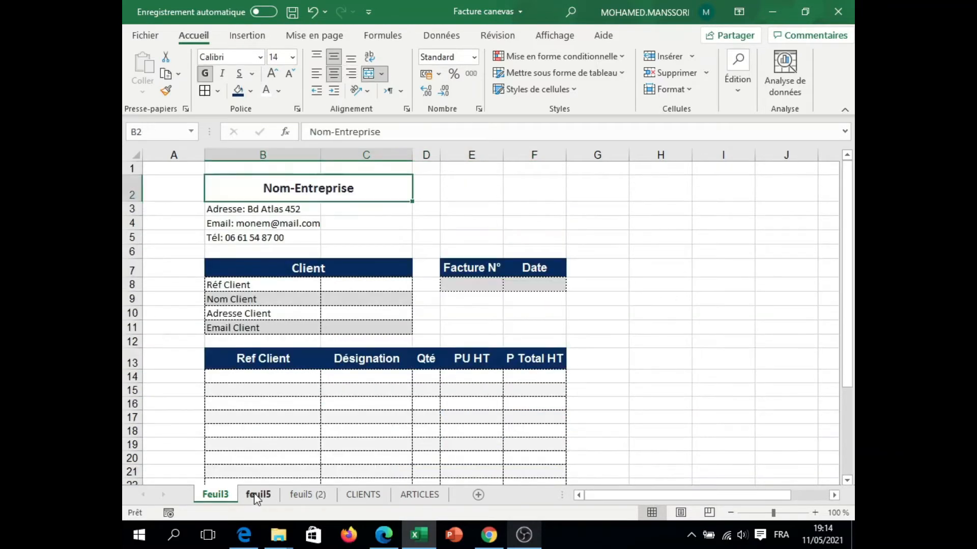
left_click(260, 57)
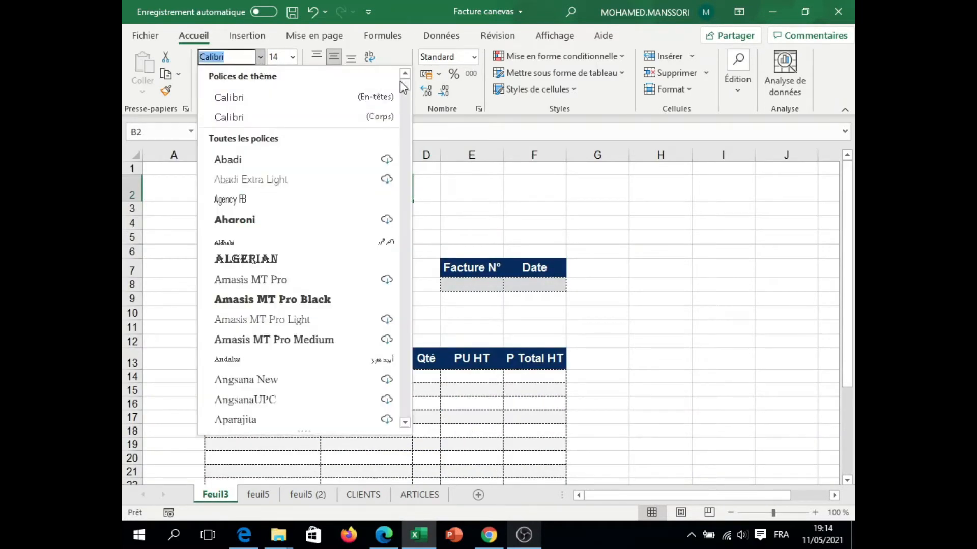
left_click(309, 102)
left_click(273, 74)
left_click(272, 73)
left_click(272, 73)
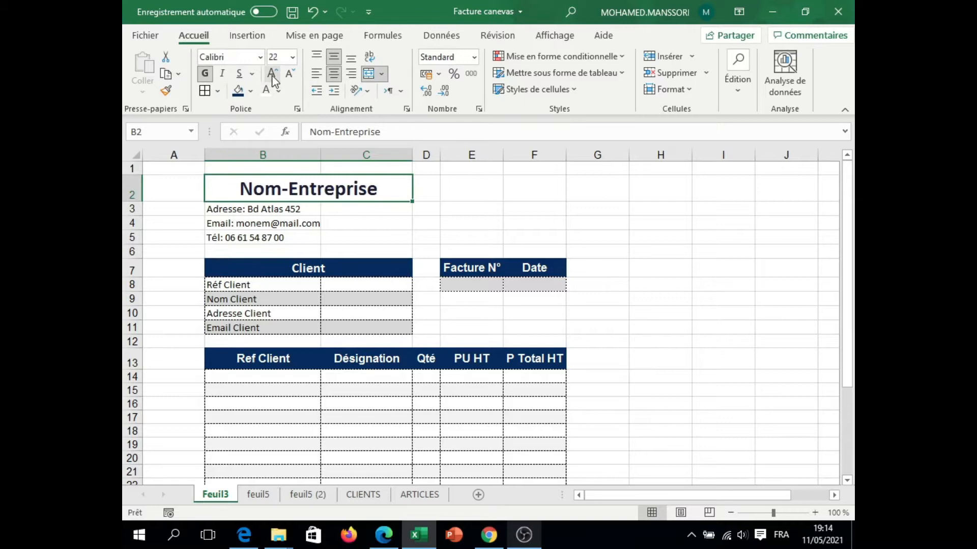
left_click(244, 209)
left_click(239, 223)
left_click(226, 196)
left_click(227, 208)
left_click(299, 193)
left_click(285, 209)
left_click(257, 242)
left_click(258, 224)
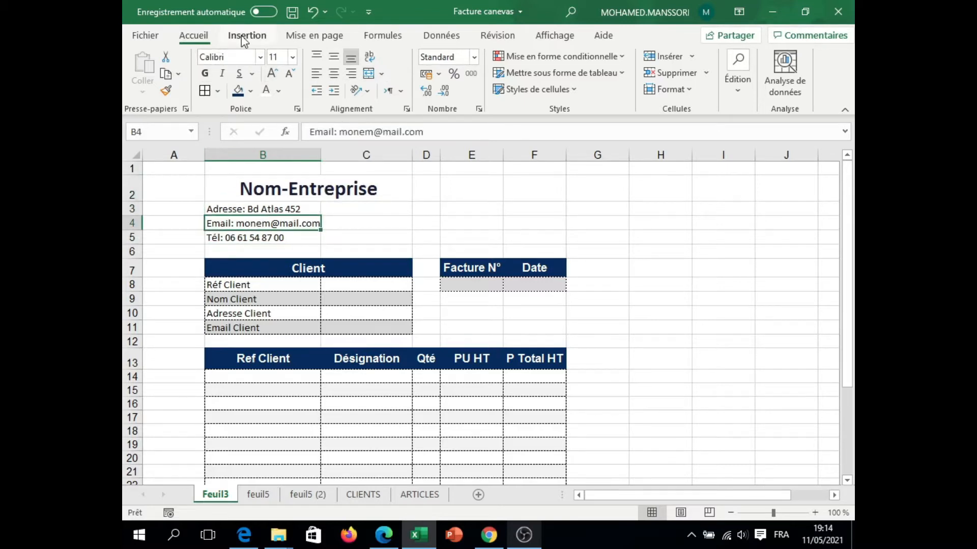
Step: Insert a rounded double-bracket shape and fit it around the company name and contact details in B2:C6
left_click(247, 36)
left_click(195, 76)
left_click(218, 152)
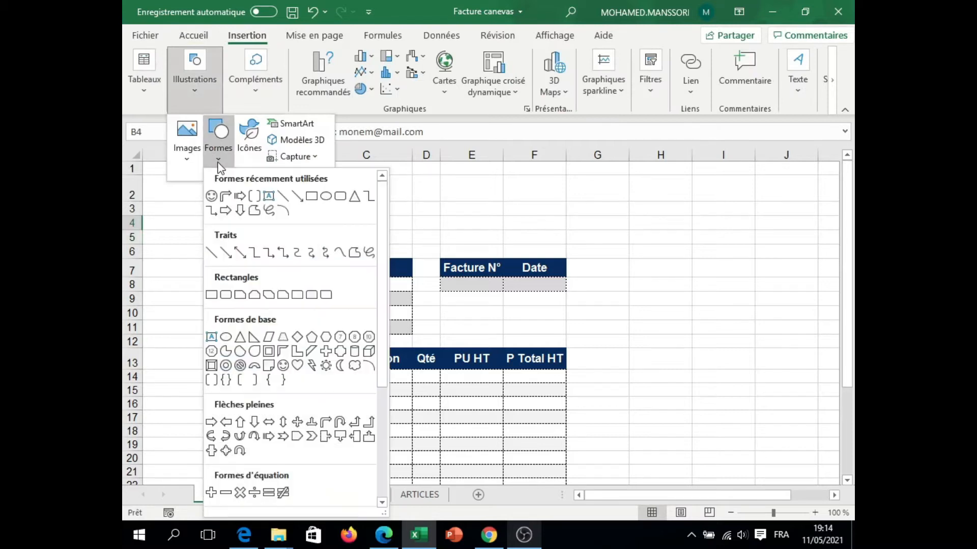
left_click(210, 379)
left_click_drag(255, 241, 281, 250)
left_click_drag(282, 209, 411, 224)
left_click(394, 88)
left_click(326, 190)
left_click(237, 209)
left_click(273, 238)
left_click(325, 187)
Step: Duplicate the bracket shape over columns E and F above the invoice number block and narrow it to fit those columns
left_click(408, 196)
left_click_drag(409, 211, 569, 216)
left_click_drag(362, 215, 436, 212)
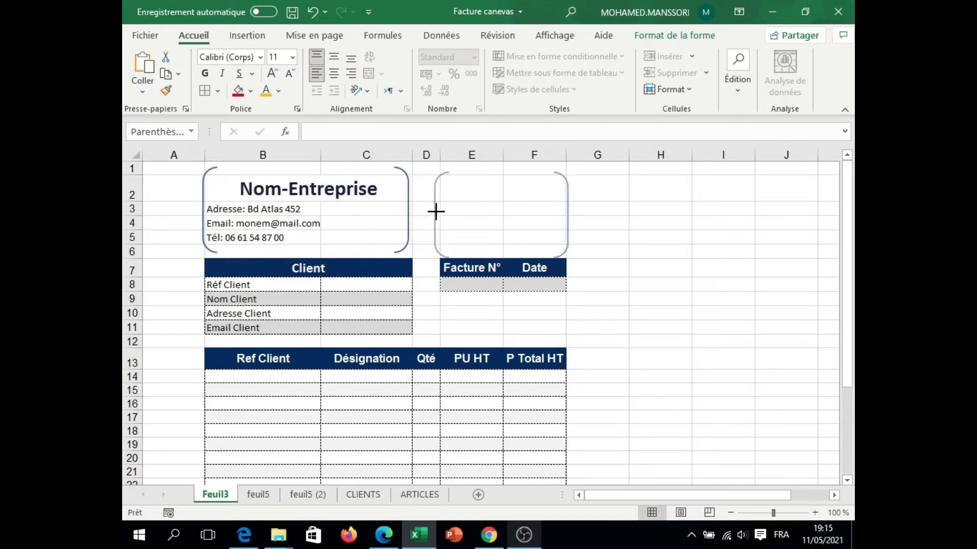
left_click(481, 209)
left_click(503, 215)
left_click(485, 207)
left_click(478, 220)
left_click(235, 37)
left_click(198, 81)
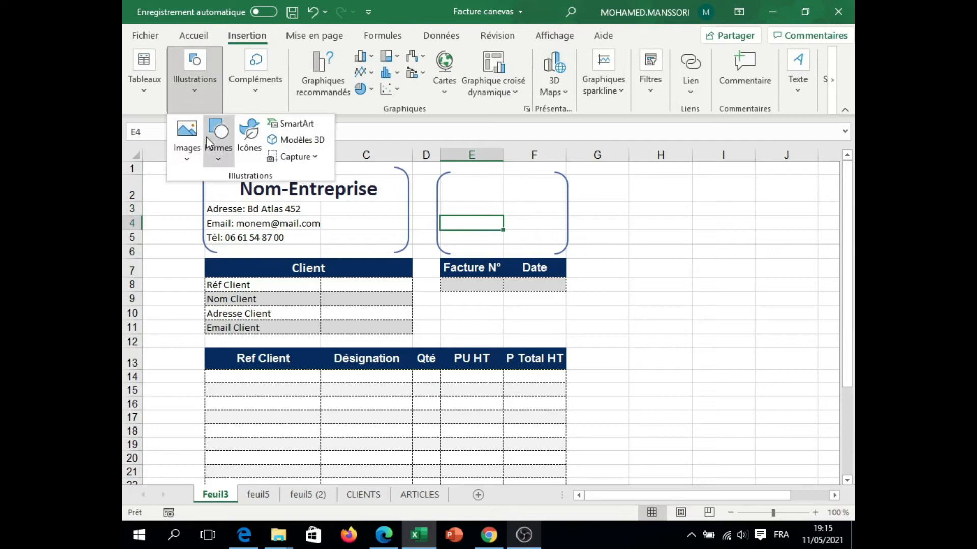
left_click(218, 138)
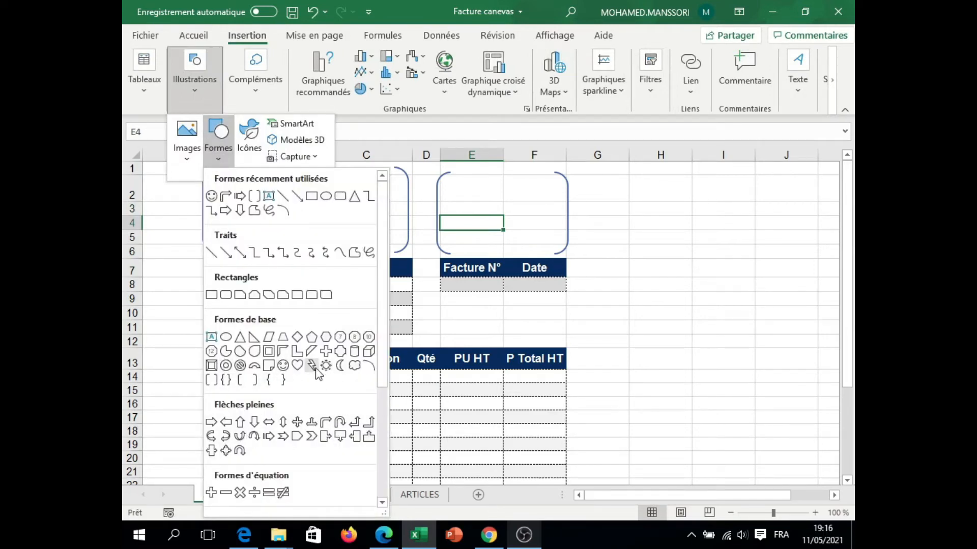
left_click(187, 136)
left_click(217, 197)
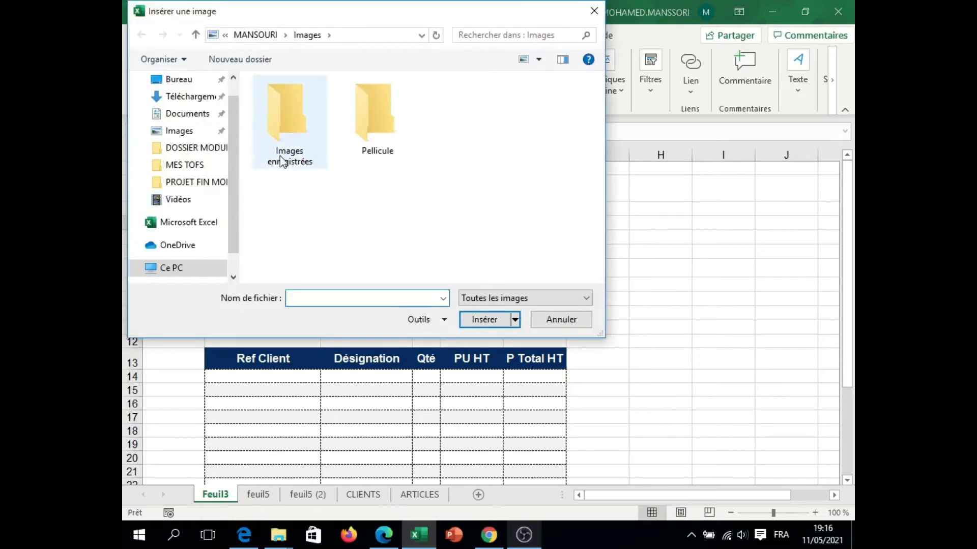
key("Escape")
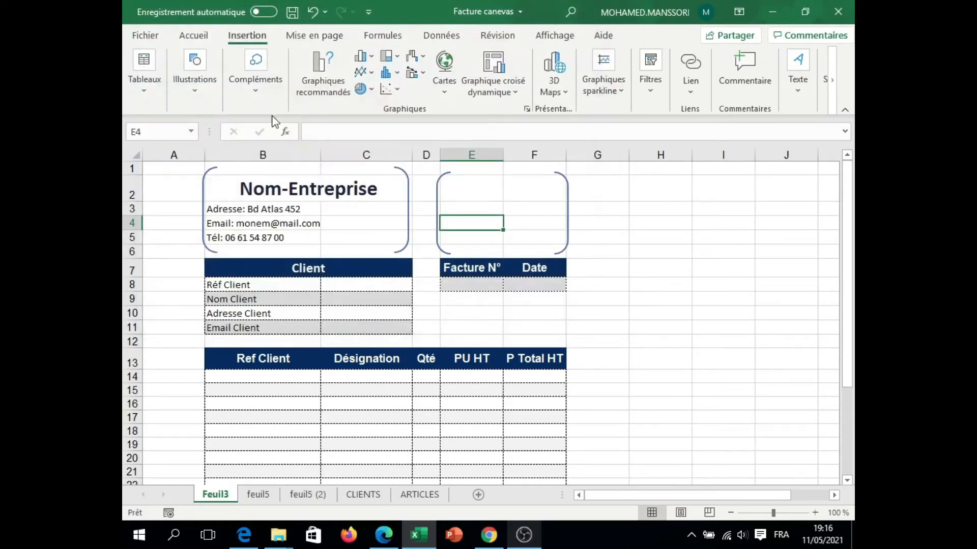
Step: Insert a striped right arrow shape, rotate it to point diagonally up-left, and place it inside the brackets over columns E and F
left_click(195, 71)
left_click(212, 158)
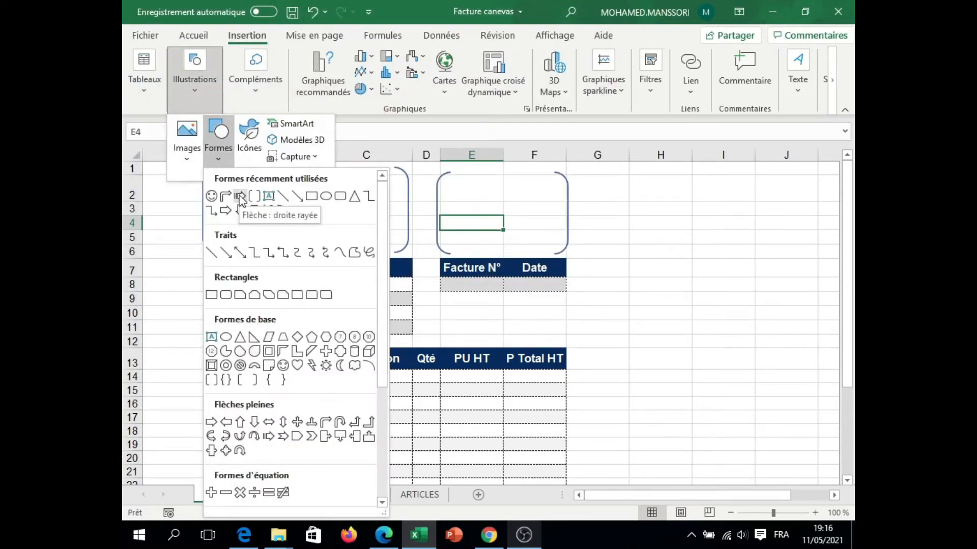
left_click(240, 200)
mouse_move(661, 260)
left_mouse_down()
mouse_move(709, 312)
mouse_move(718, 308)
left_mouse_up()
mouse_move(689, 236)
left_mouse_down()
mouse_move(628, 309)
mouse_move(646, 329)
left_mouse_up()
left_click_drag(689, 294, 466, 218)
Step: Give the arrow shape a gold fill and a dark outline
left_click(439, 56)
left_click(433, 213)
left_click(431, 73)
left_click(421, 229)
left_click(430, 73)
left_click(449, 250)
Step: Apply a shadow, a blue glow and a bevel effect to the arrow shape
left_click(424, 89)
mouse_move(458, 157)
left_click(589, 248)
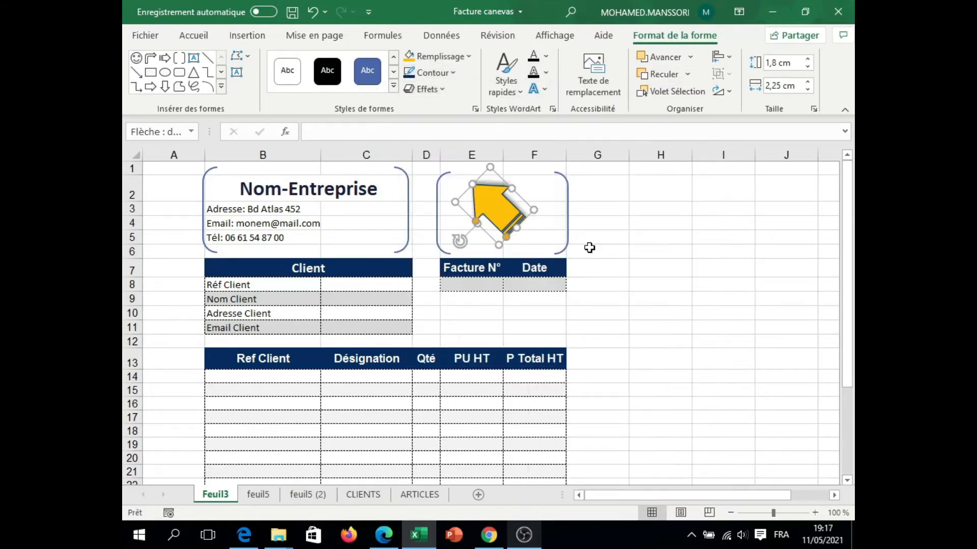
left_click_drag(502, 212, 722, 279)
left_click(424, 89)
mouse_move(457, 220)
left_click(590, 351)
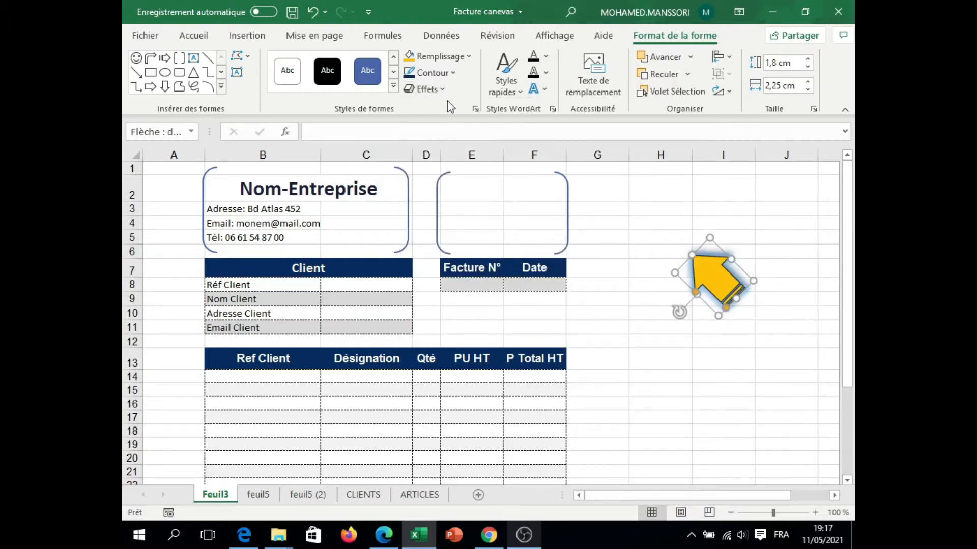
left_click(425, 89)
mouse_move(458, 290)
left_click(553, 424)
Step: Place the arrow back inside the brackets above the invoice number block and enlarge it slightly
left_click_drag(704, 280, 487, 216)
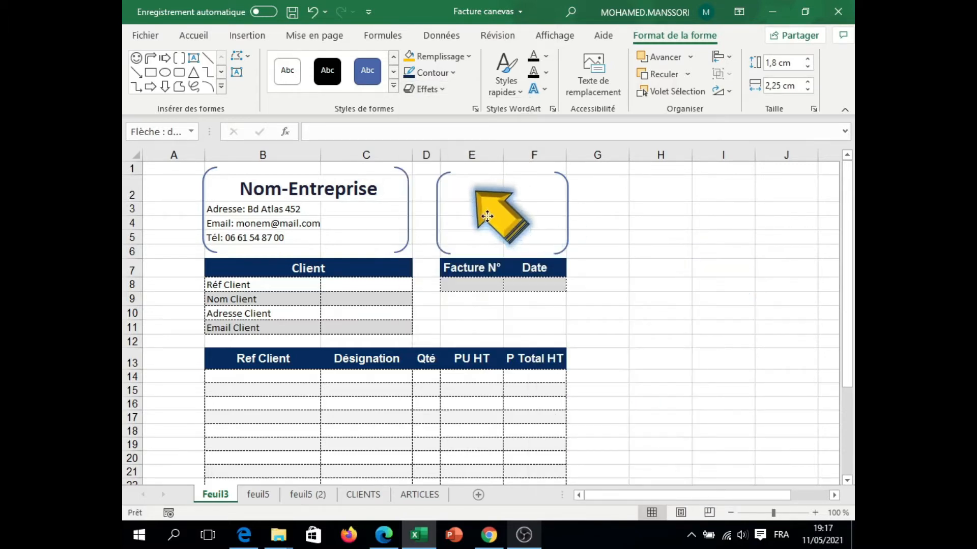
left_click_drag(539, 237, 547, 246)
left_click(660, 227)
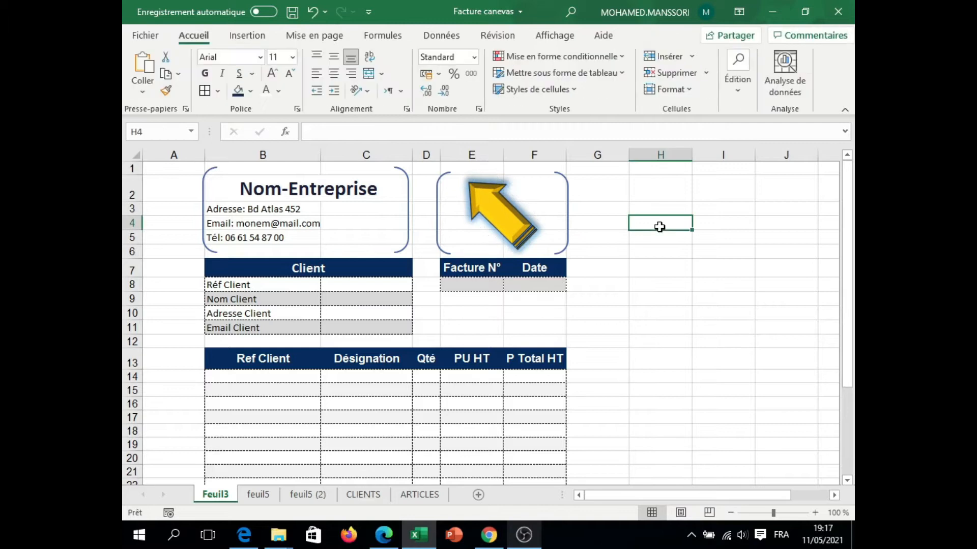
left_click(684, 247)
Step: Enter =AUJOURDHUI() in the invoice Date cell F8 and set its font size to 12
left_click_drag(847, 221, 842, 254)
left_click(525, 230)
type("=auj")
key("Tab")
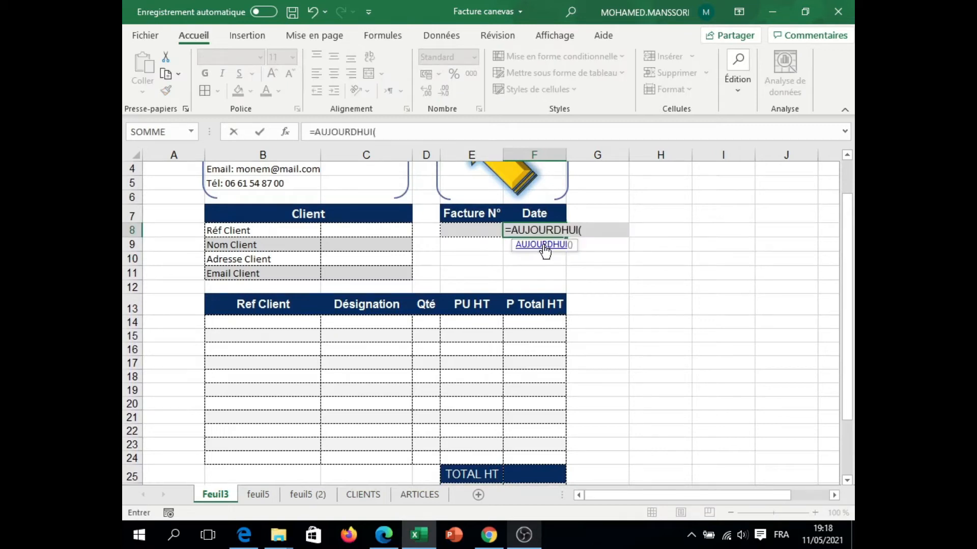
key("Return")
left_click(530, 231)
left_click(272, 73)
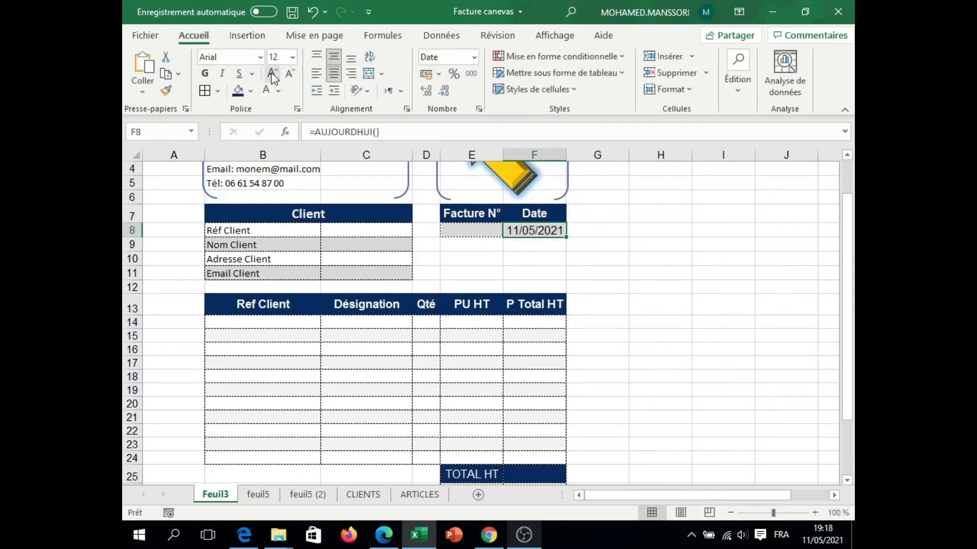
Step: Compare the invoice layout on Feuil3 with the model on the feuil5 sheet
left_click(462, 230)
left_click(465, 273)
scroll(451, 299, "up", 1)
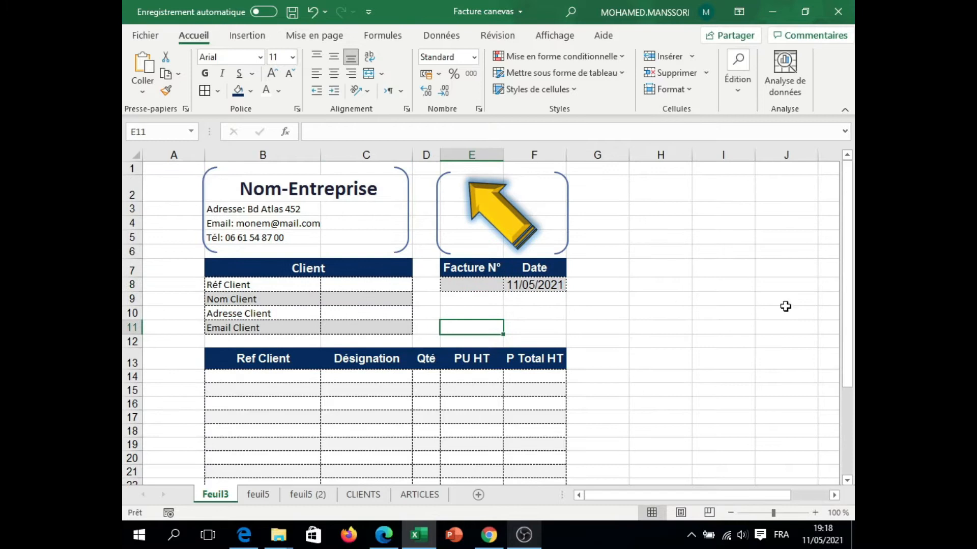
scroll(786, 306, "down", 3)
left_click(258, 494)
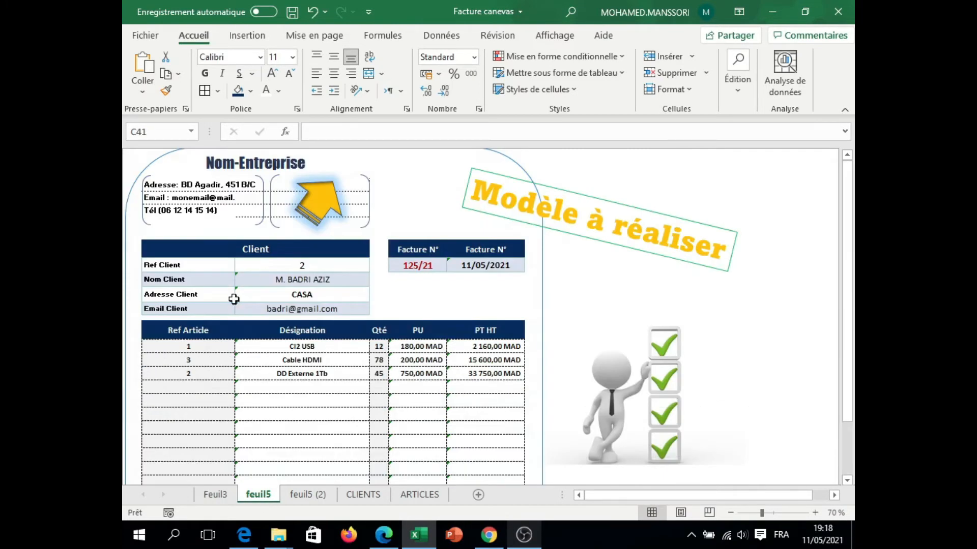
left_click_drag(846, 298, 847, 173)
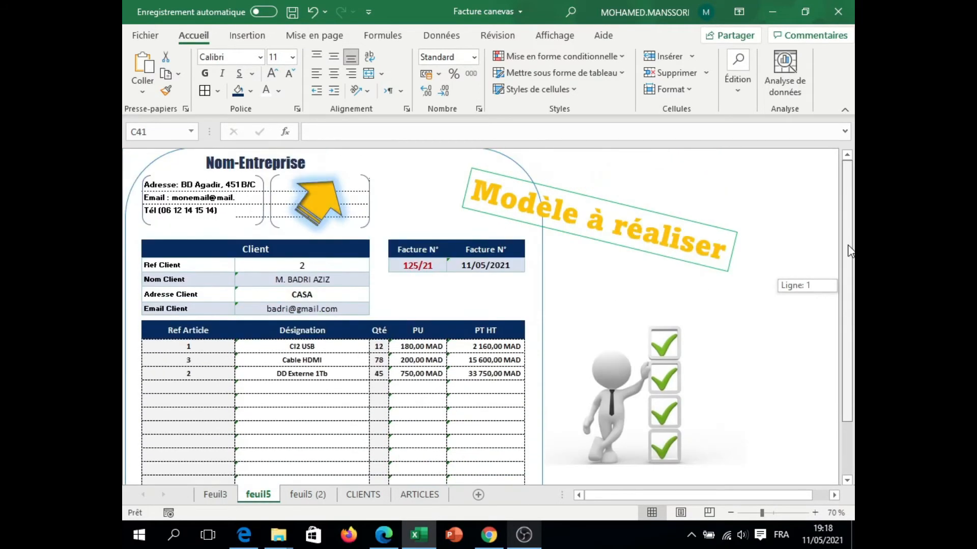
left_click(215, 495)
left_click(277, 297)
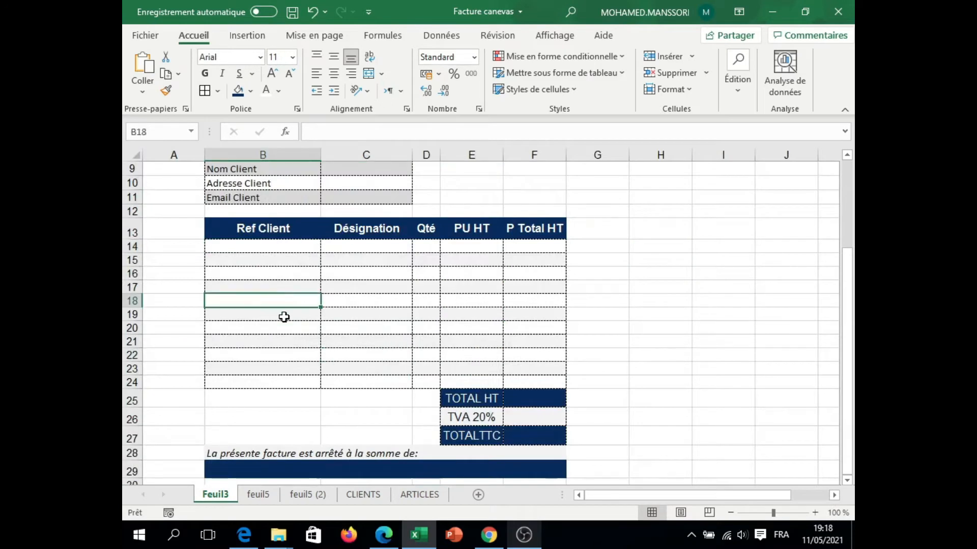
Step: Hide the gridlines, the formula bar and the row and column headings on Feuil3
left_click(597, 260)
left_click_drag(847, 267, 847, 173)
left_click(554, 35)
left_click(377, 94)
left_click(370, 153)
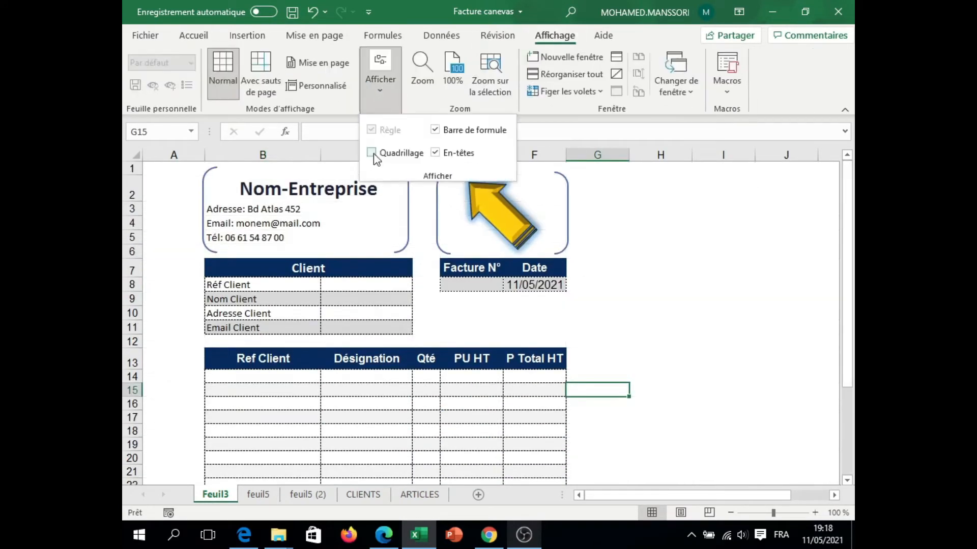
left_click(435, 132)
left_click(436, 153)
left_click_drag(848, 251, 848, 243)
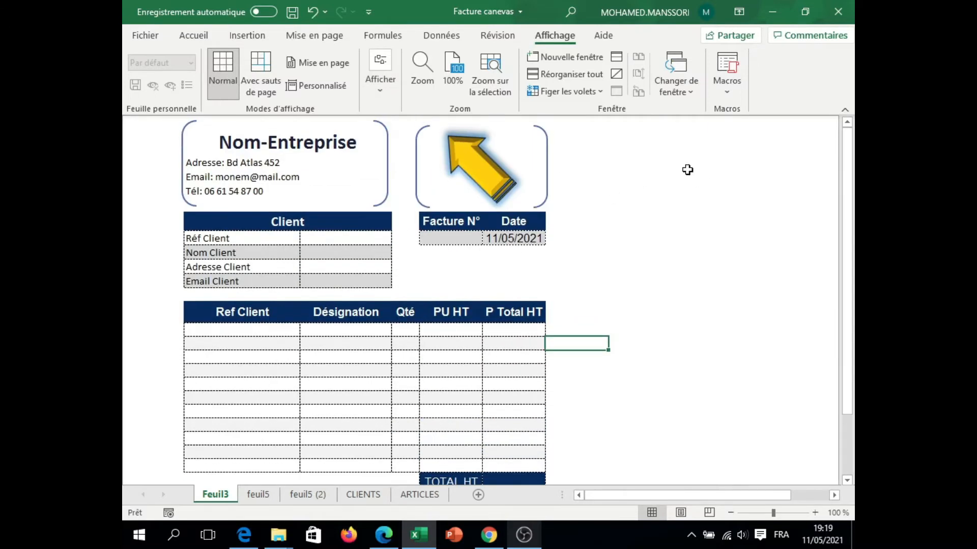
right_click(651, 42)
left_click(628, 189)
left_click(384, 89)
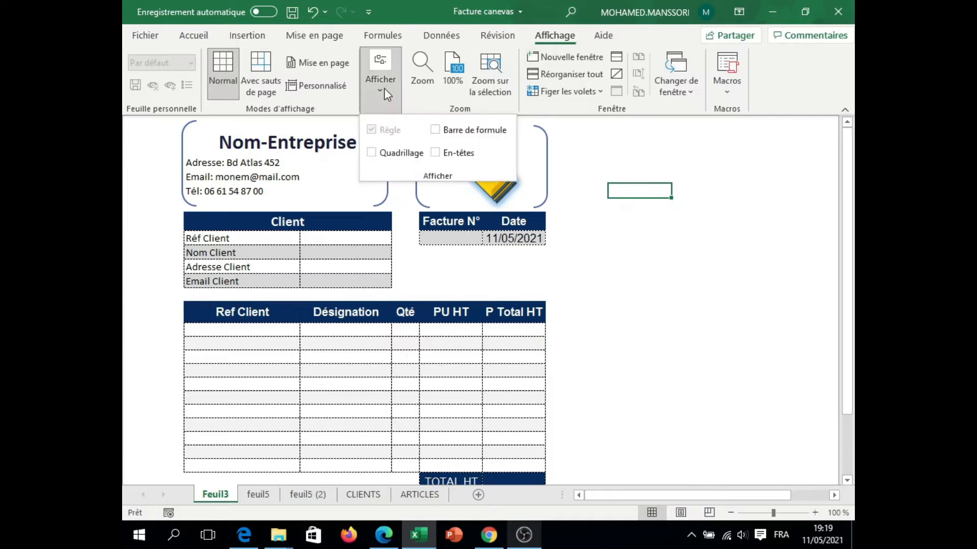
left_click(584, 165)
left_click(639, 237)
left_click(763, 163)
mouse_move(848, 254)
left_mouse_down()
mouse_move(851, 316)
mouse_move(848, 244)
left_mouse_up()
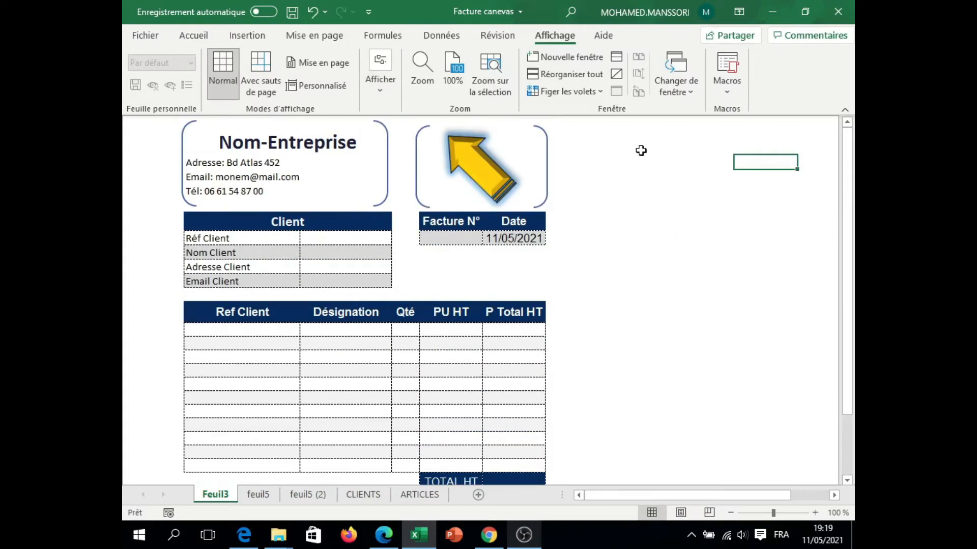
Step: Set the ribbon to hide automatically
left_click(738, 12)
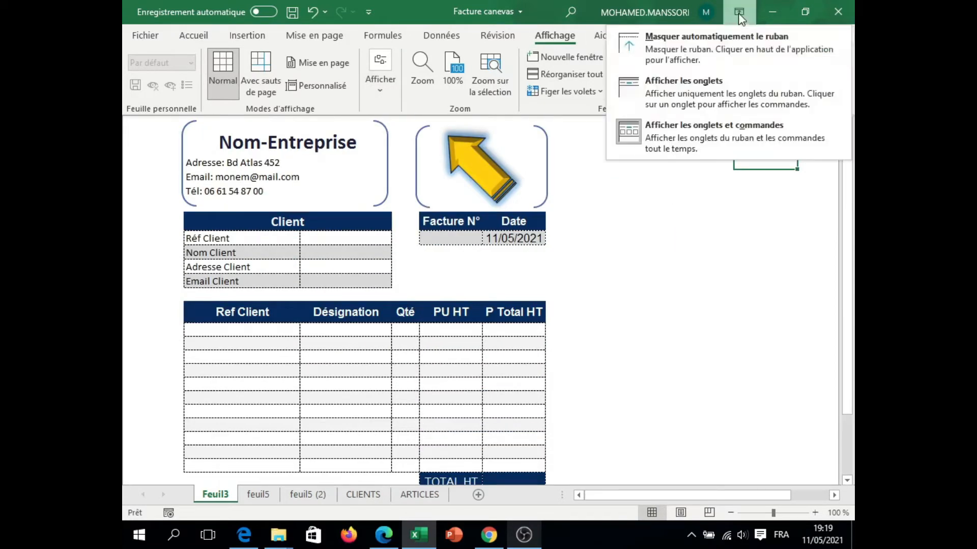
left_click(697, 53)
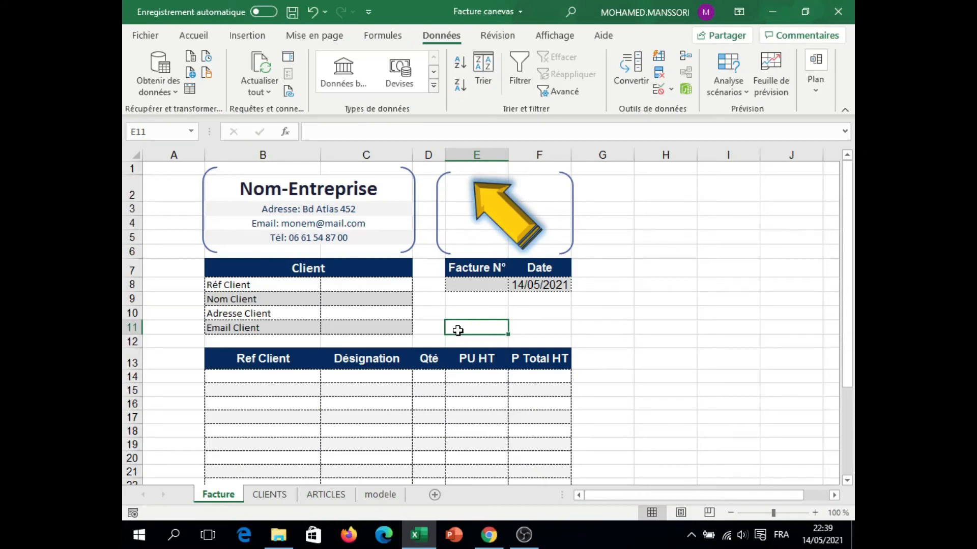
Step: Review the client detail cells C8:C11 and the item table's entry cells on the Facture sheet
left_click(429, 318)
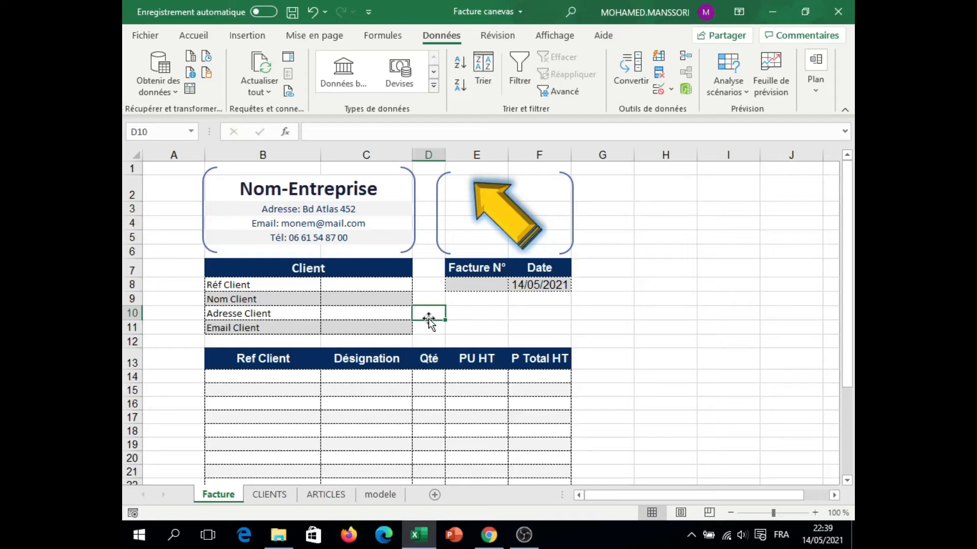
left_click(376, 285)
left_click(368, 313)
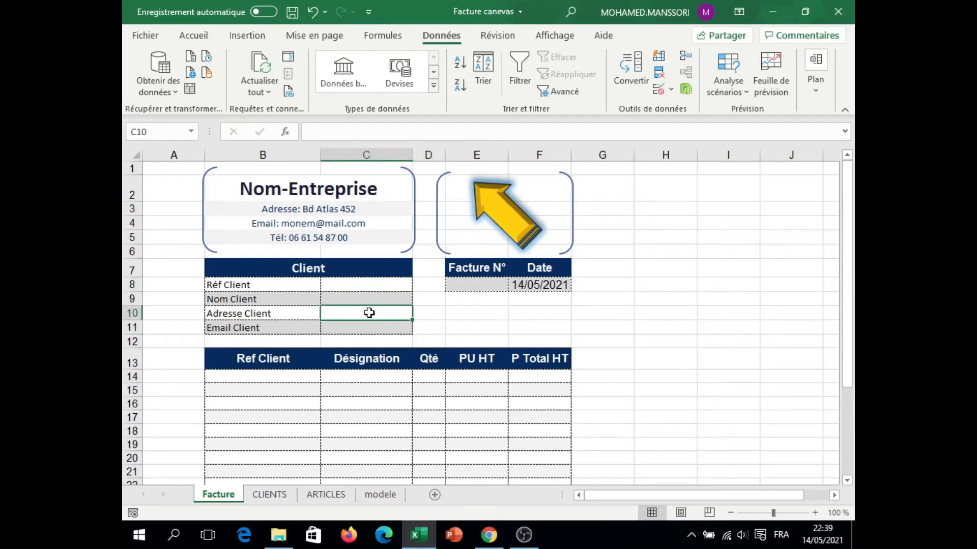
left_click(356, 380)
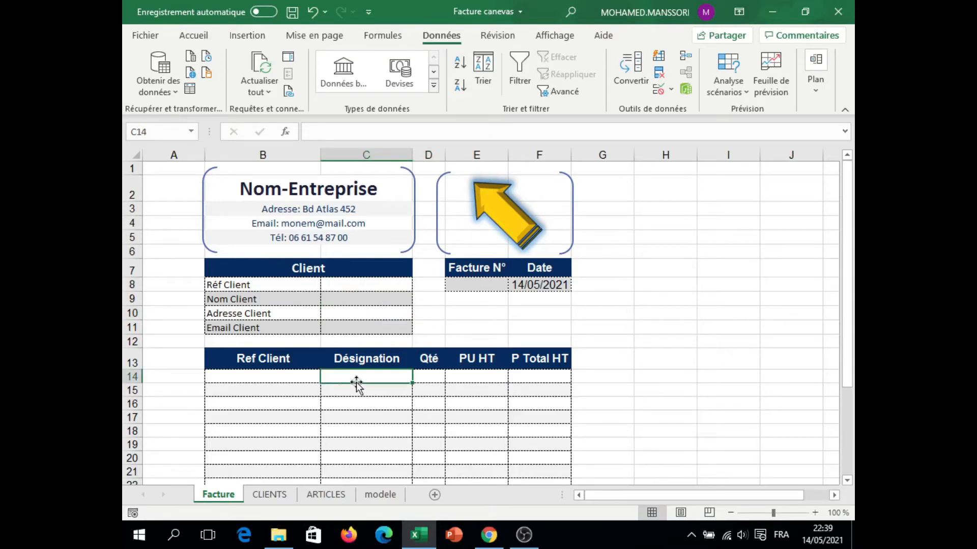
left_click(294, 380)
left_click(268, 417)
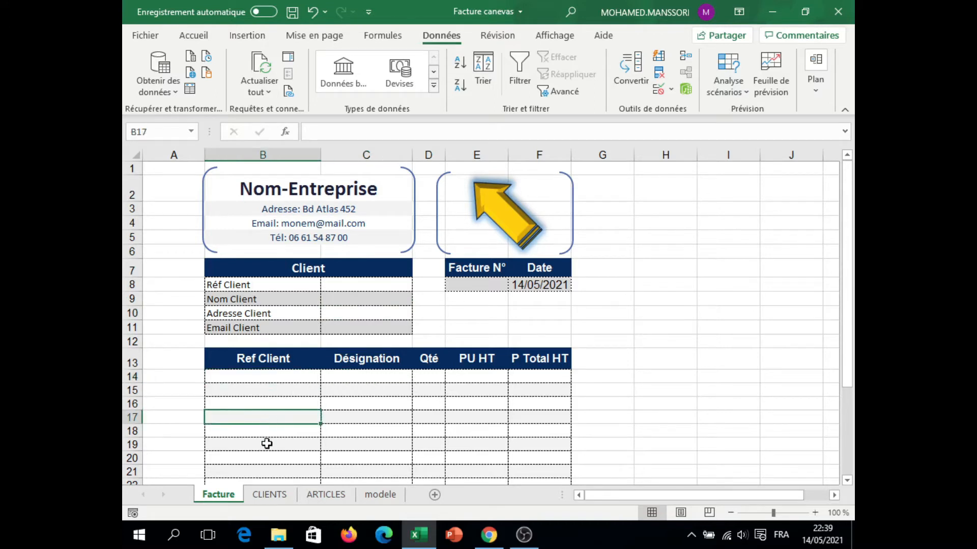
mouse_move(848, 293)
left_mouse_down()
mouse_move(848, 379)
mouse_move(848, 294)
left_mouse_up()
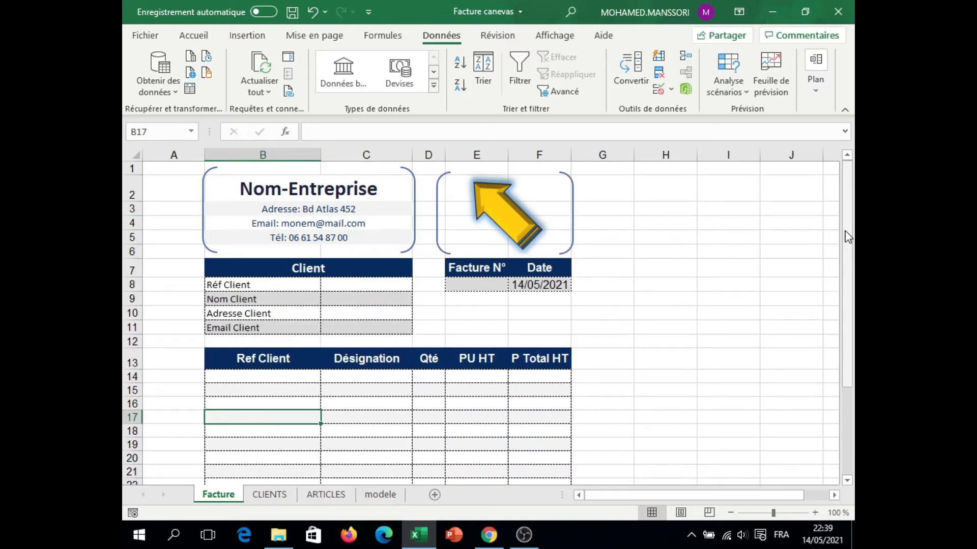
left_click(379, 283)
left_click(349, 299)
left_click(360, 313)
left_click(357, 326)
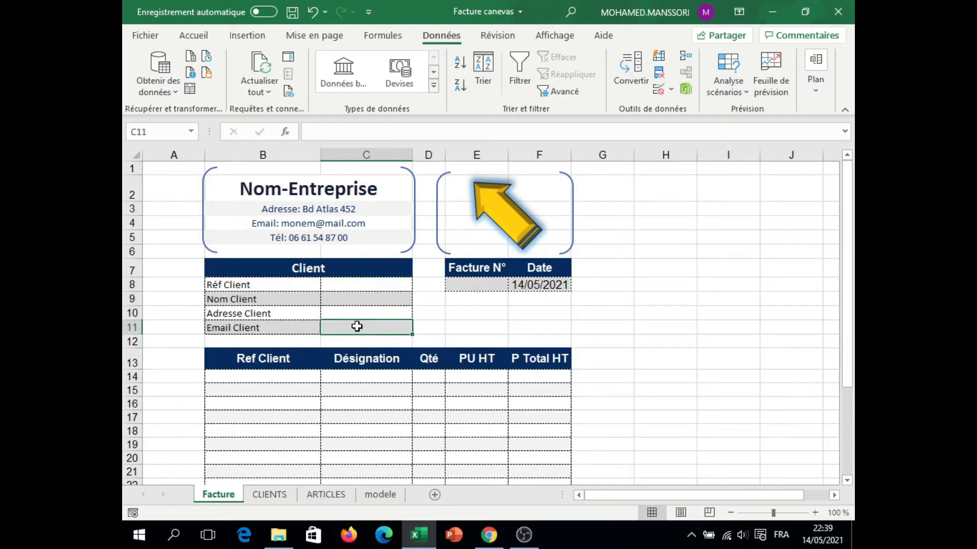
left_click(359, 283)
left_click(357, 299)
left_click(356, 312)
left_click(356, 328)
left_click(358, 300)
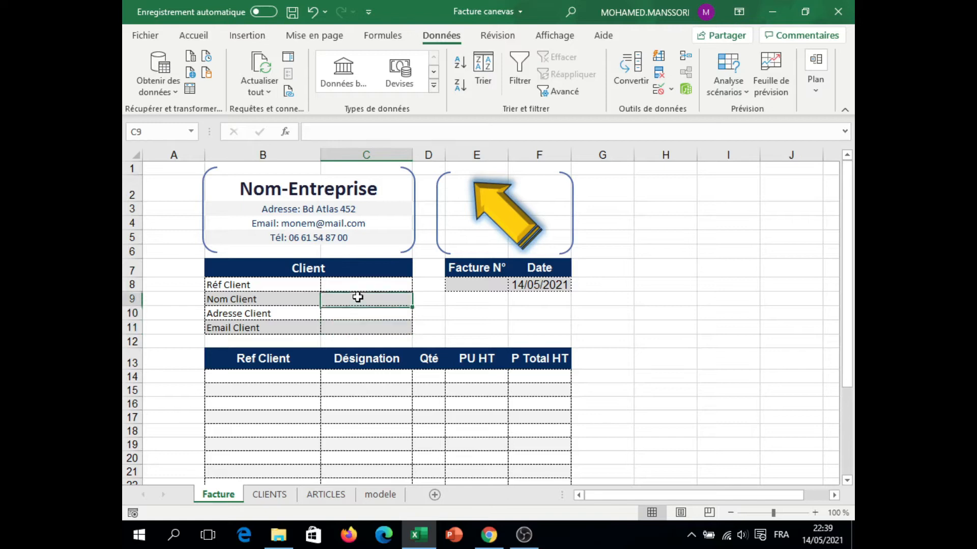
left_click(358, 312)
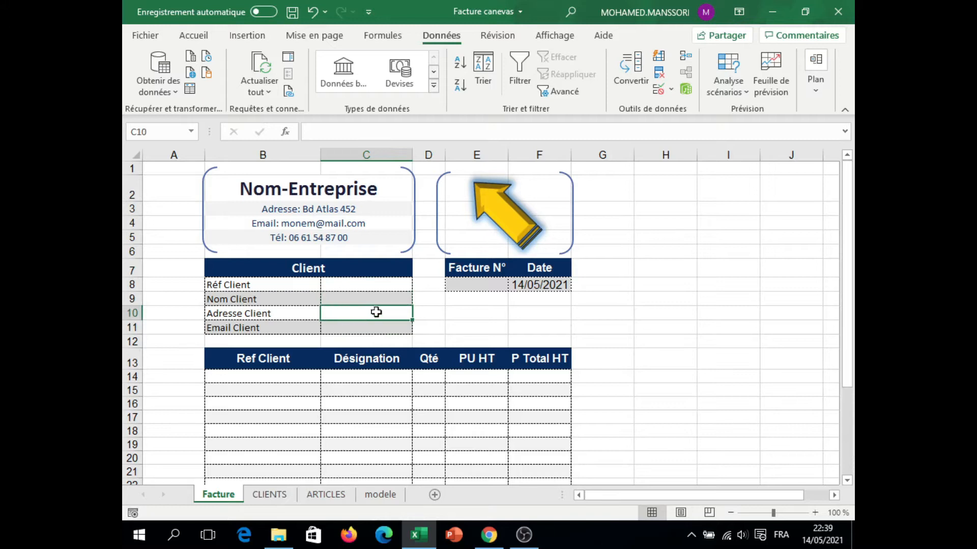
left_click(347, 287)
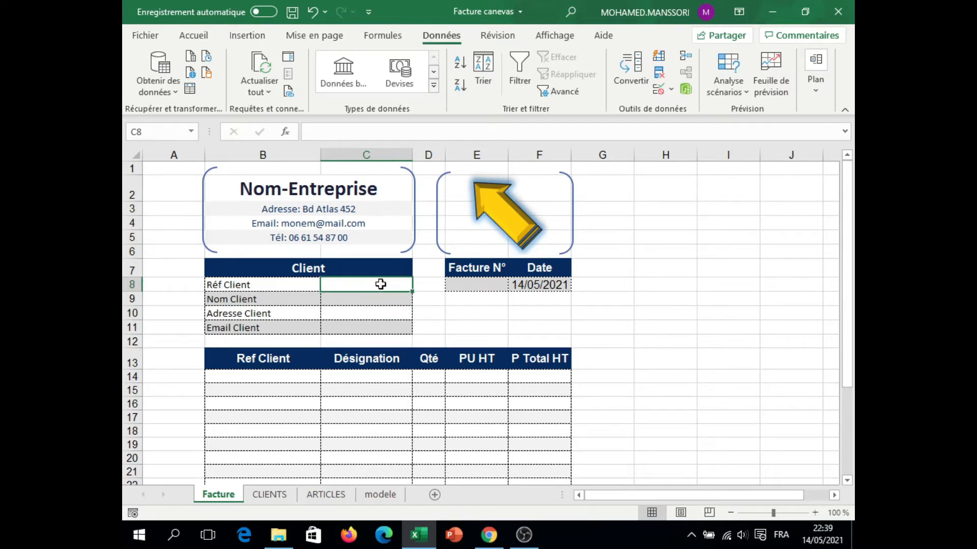
Step: Check the range names assigned to column A and to columns A to D on the CLIENTS sheet
left_click(267, 494)
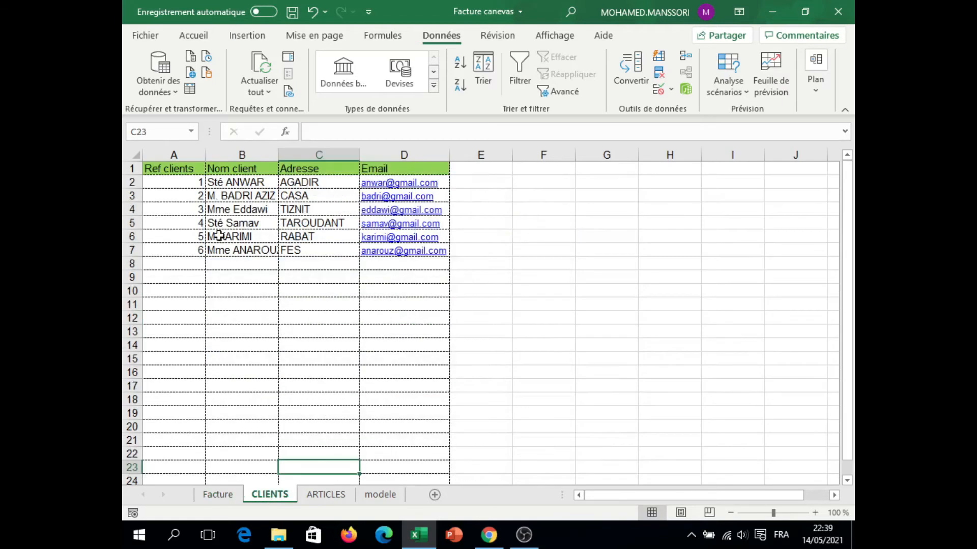
left_click(167, 154)
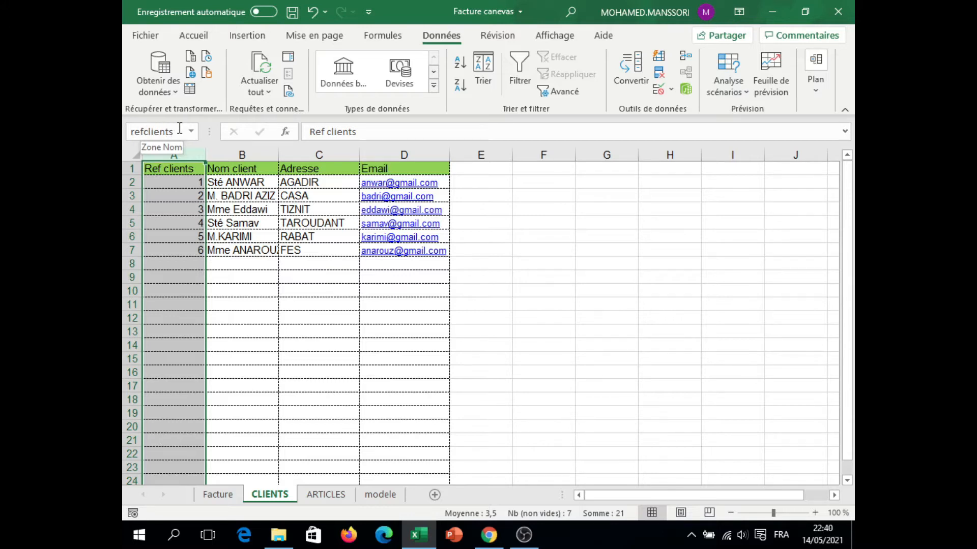
left_click(196, 209)
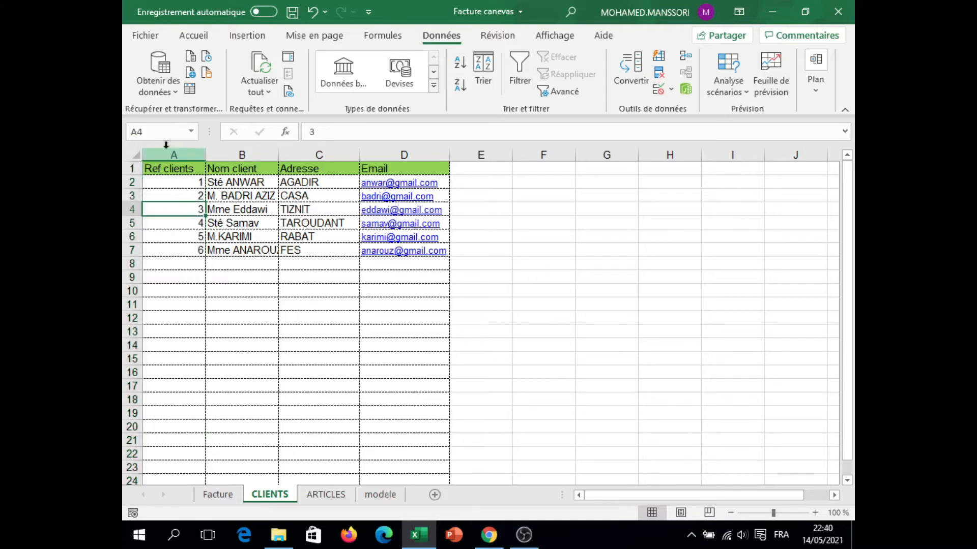
left_click_drag(169, 155, 412, 145)
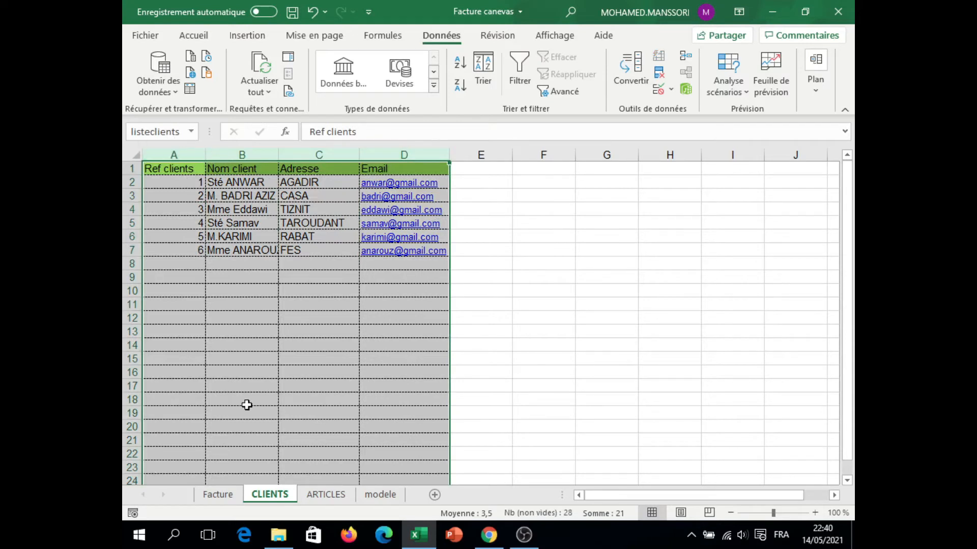
Step: Open the data validation settings for the Réf Client cell C8 on the Facture sheet and display the types of data it can allow
left_click(219, 495)
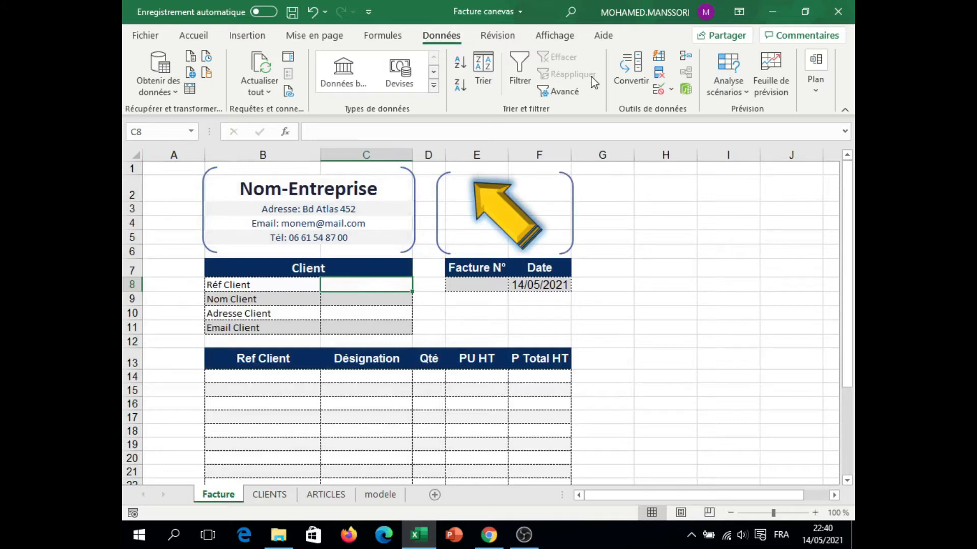
left_click(671, 90)
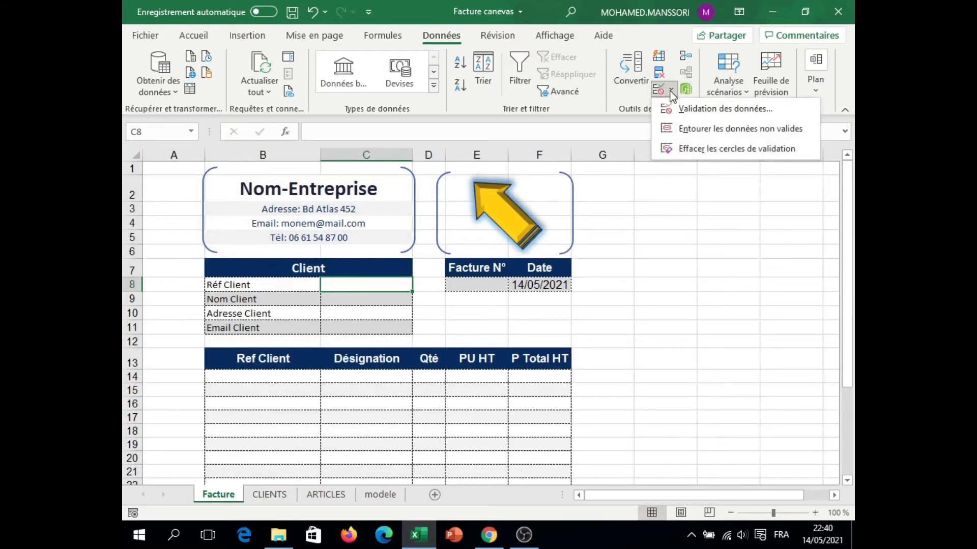
left_click(710, 109)
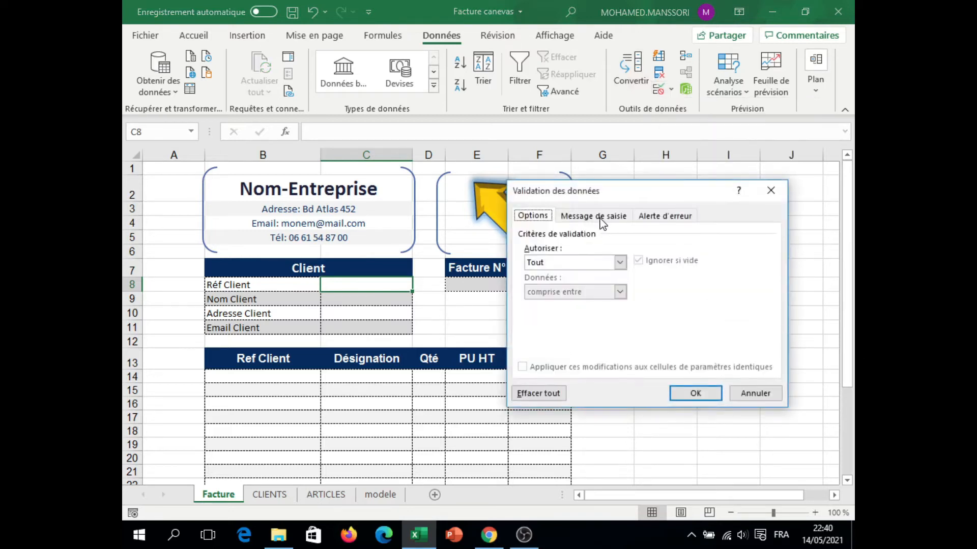
left_click(620, 262)
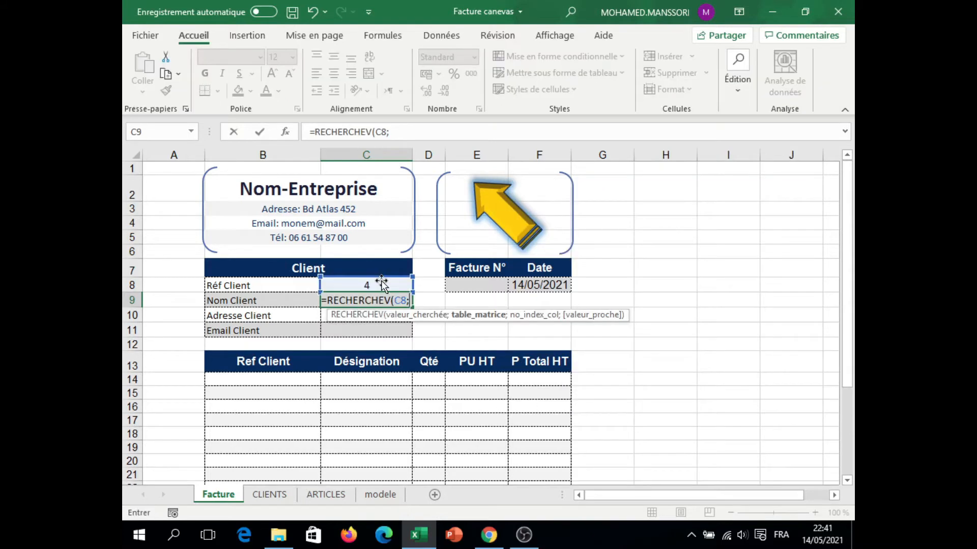
Step: Complete the Nom Client lookup in C9 as =RECHERCHEV(C8;listeclients;2;0)
type("lis")
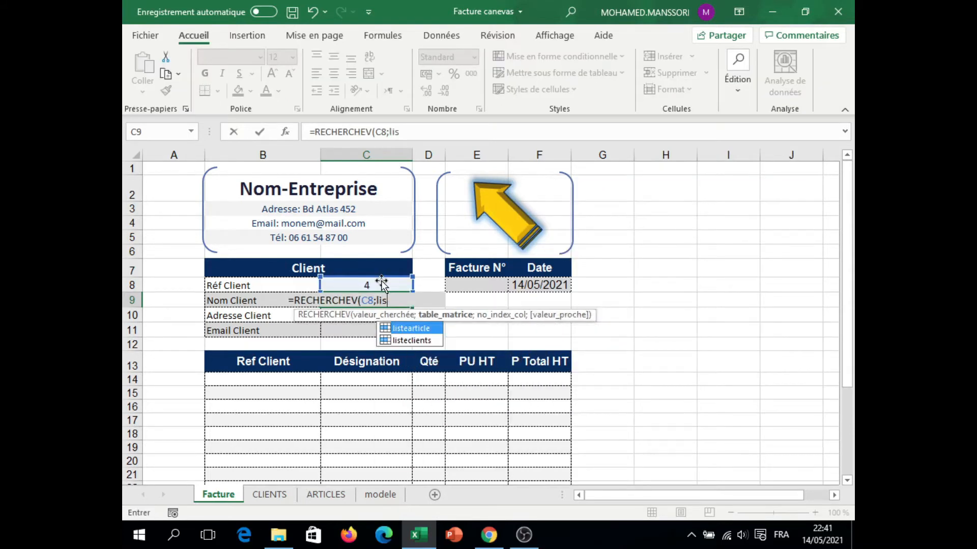
double_click(410, 340)
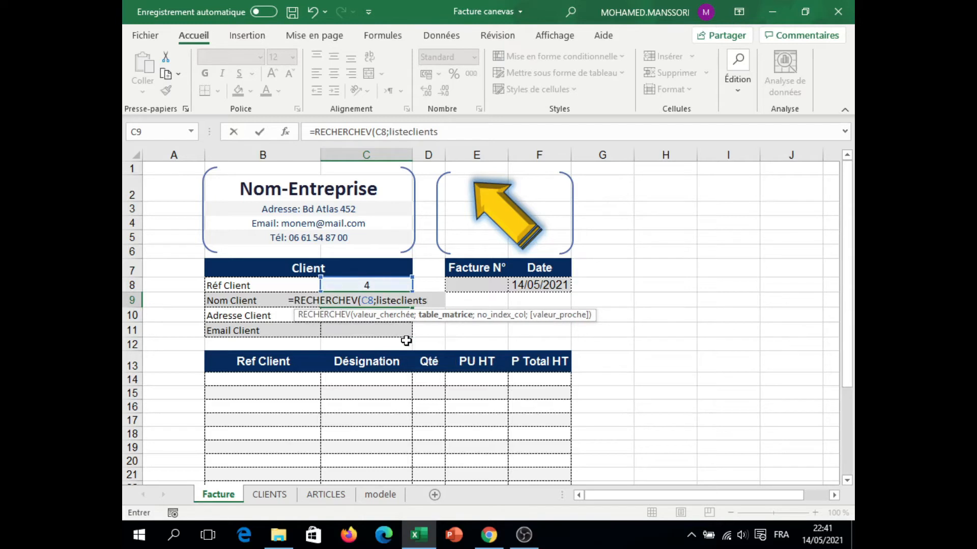
type(";")
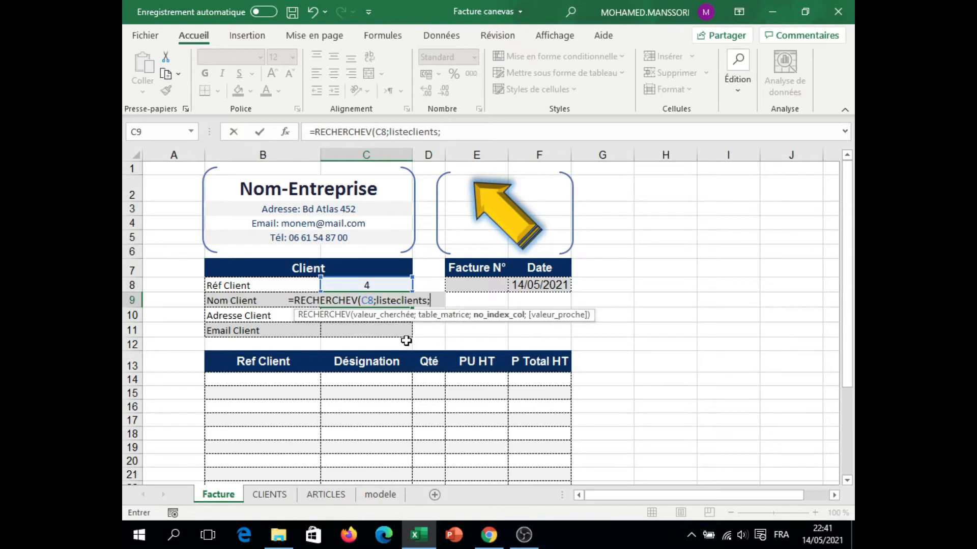
type("2;0")
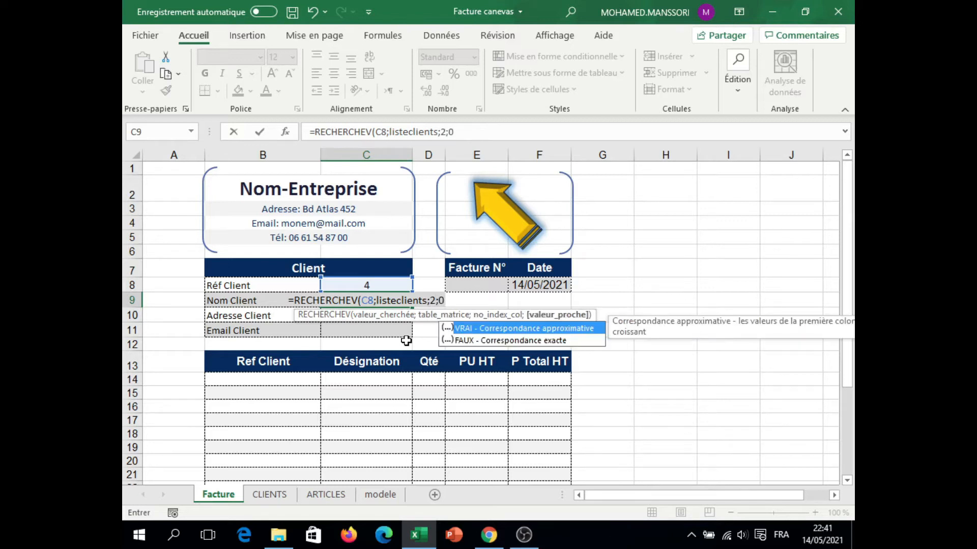
type(")")
key("Return")
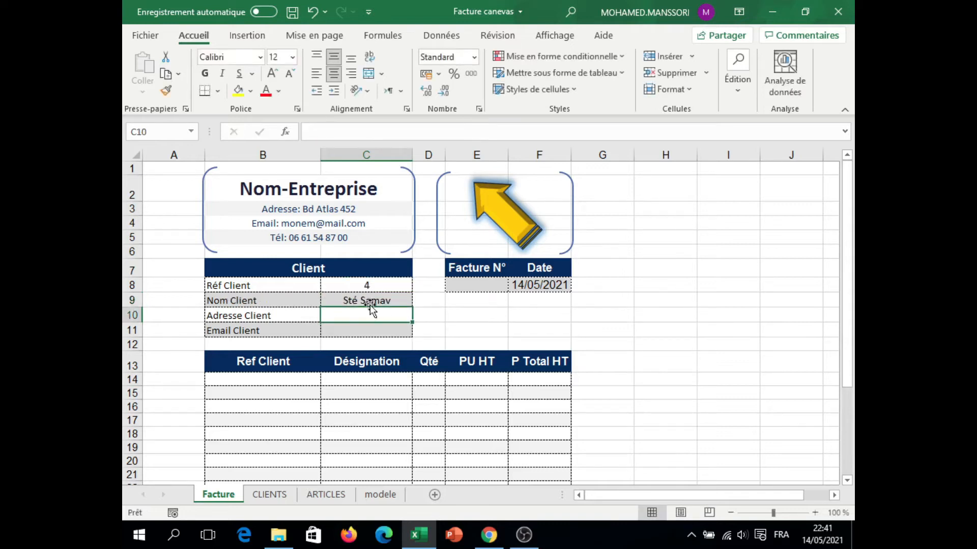
Step: Test the Nom Client lookup by choosing client reference 2 in C8
left_click(398, 299)
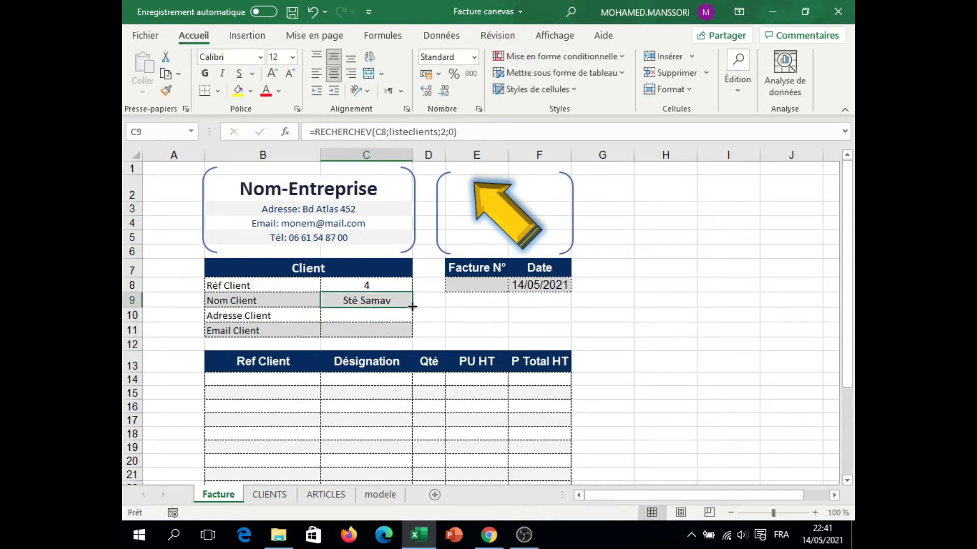
left_click(394, 287)
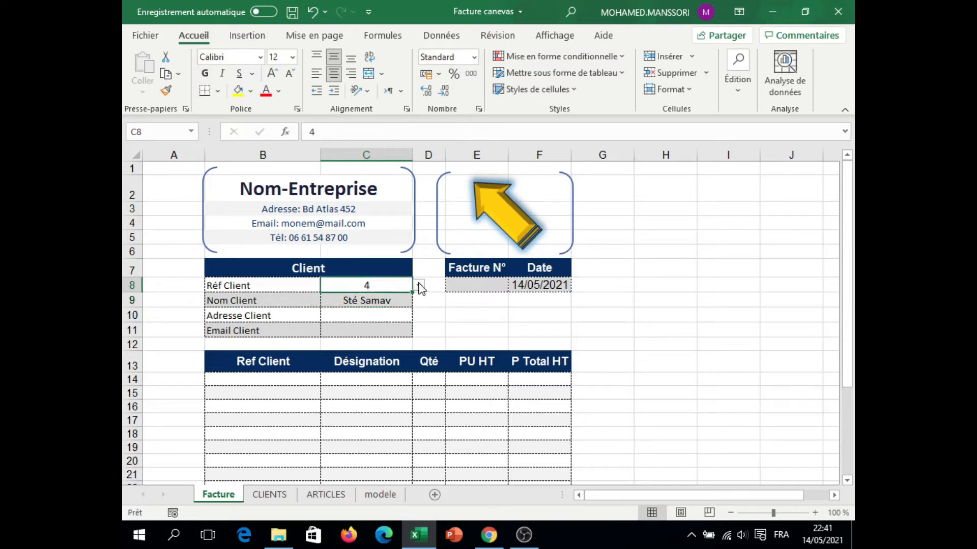
left_click(418, 285)
left_click(396, 317)
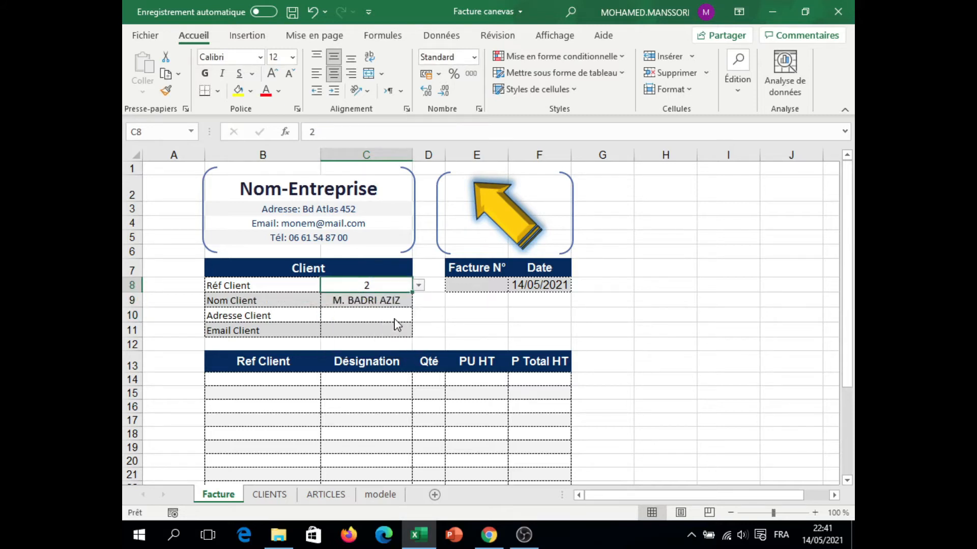
Step: Copy the Nom Client lookup formula from C9 down through C11
left_click(397, 312)
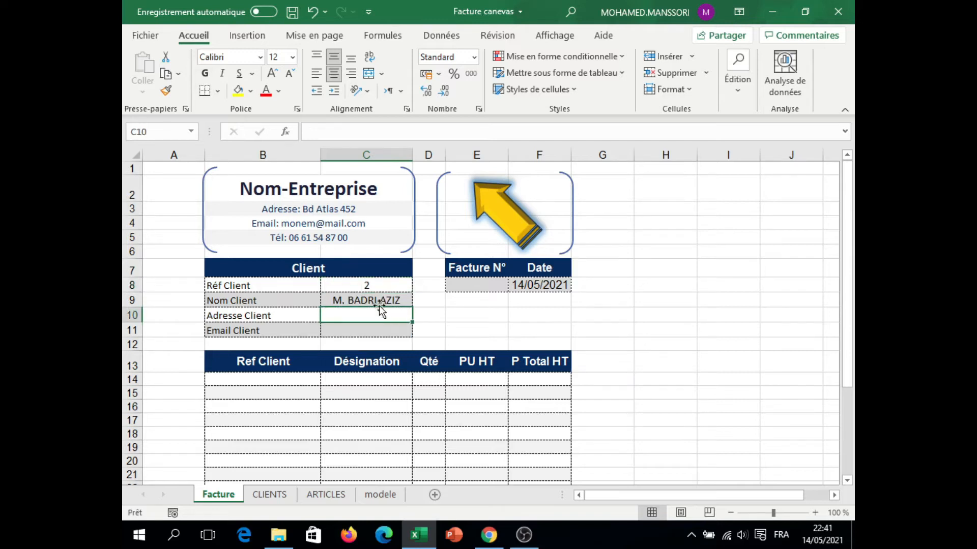
left_click(378, 298)
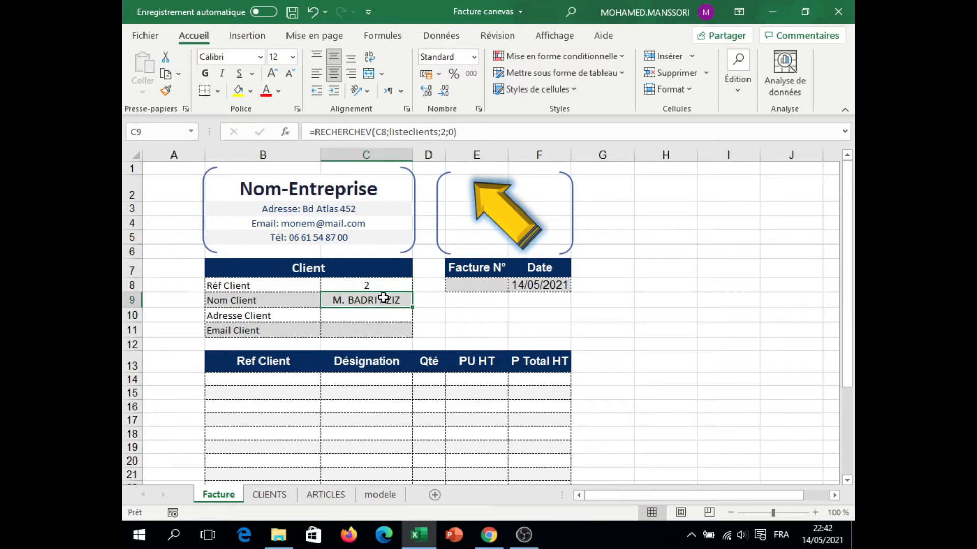
left_click_drag(413, 307, 409, 337)
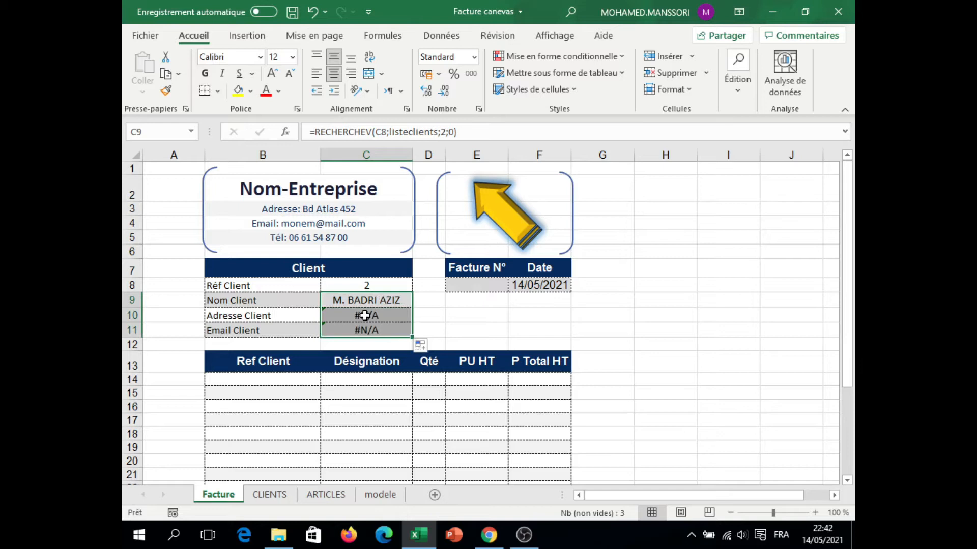
Step: Correct the Adresse Client formula in C10 to look up C8 and return column 4 of listeclients
left_click(368, 315)
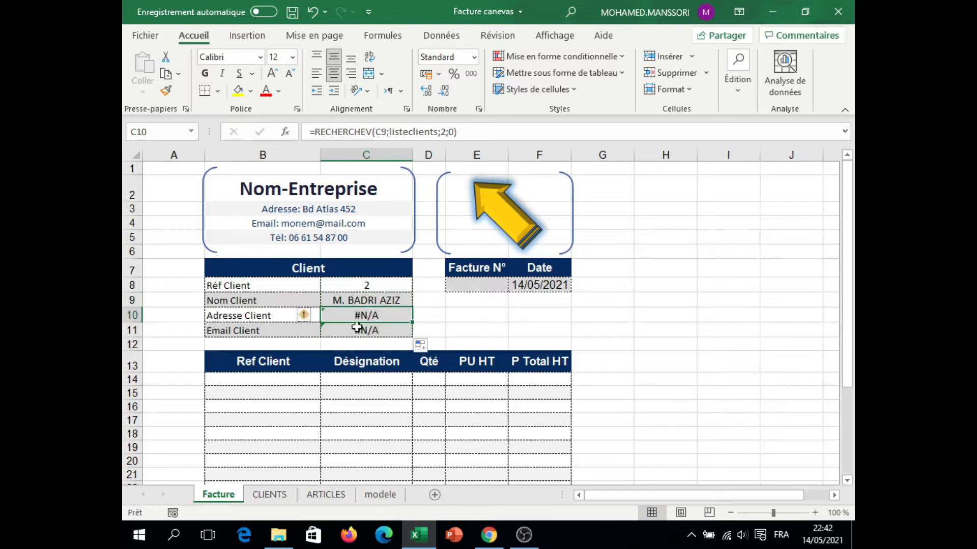
left_click(382, 131)
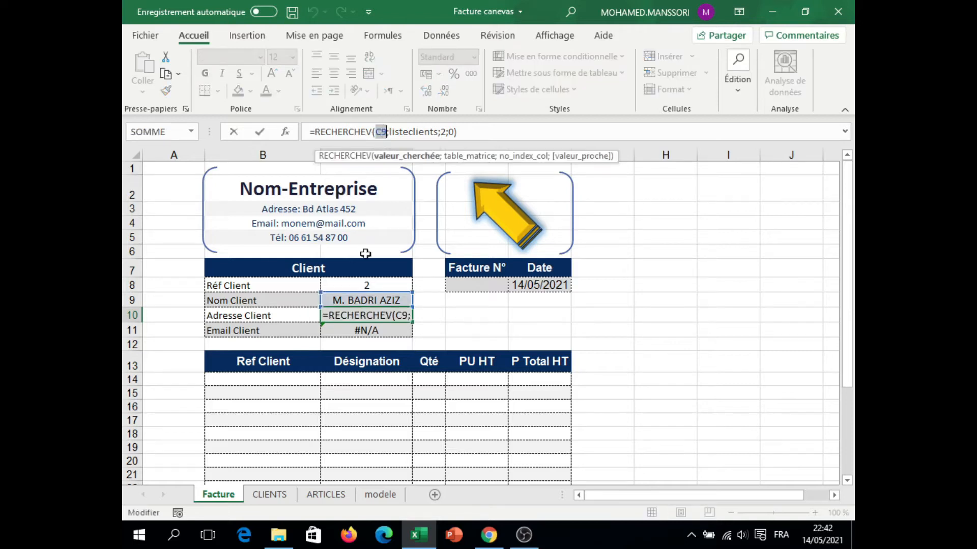
left_click(365, 285)
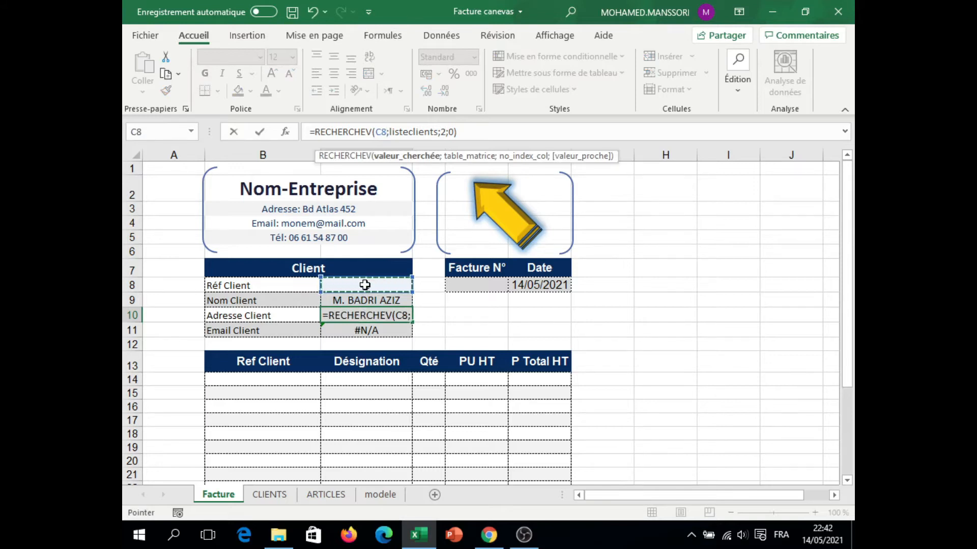
left_click(443, 132)
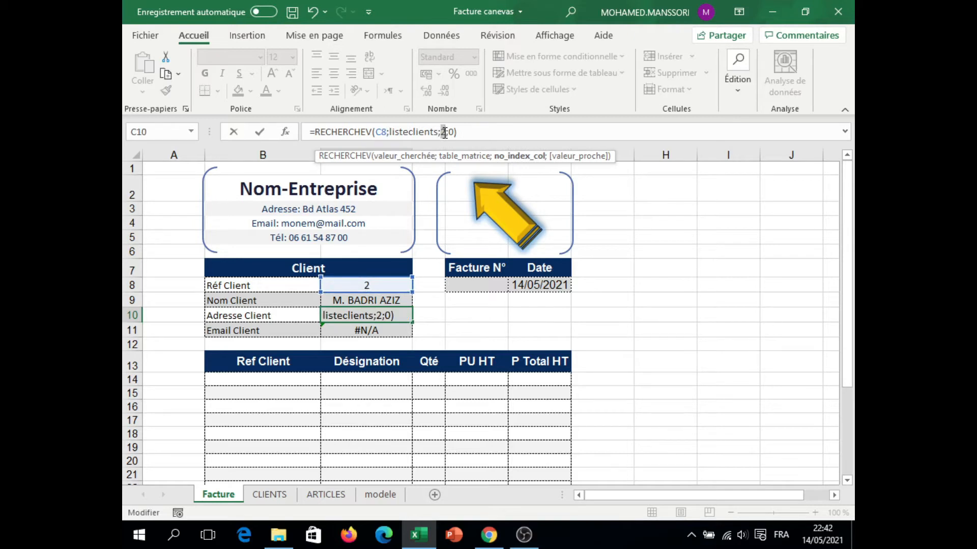
type("4")
key("Return")
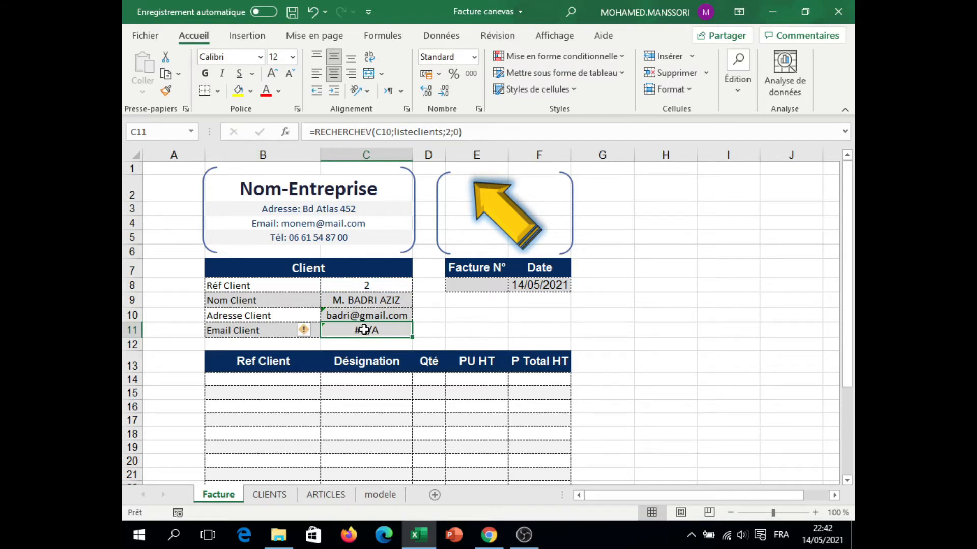
Step: Correct the Email Client formula in C11 to look up C8 and return column 3 of listeclients
double_click(383, 132)
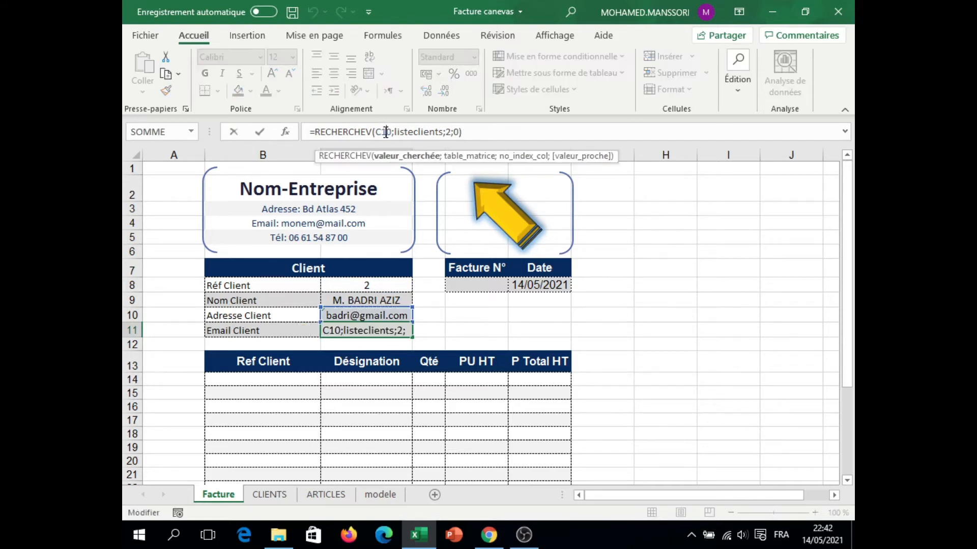
left_click(363, 283)
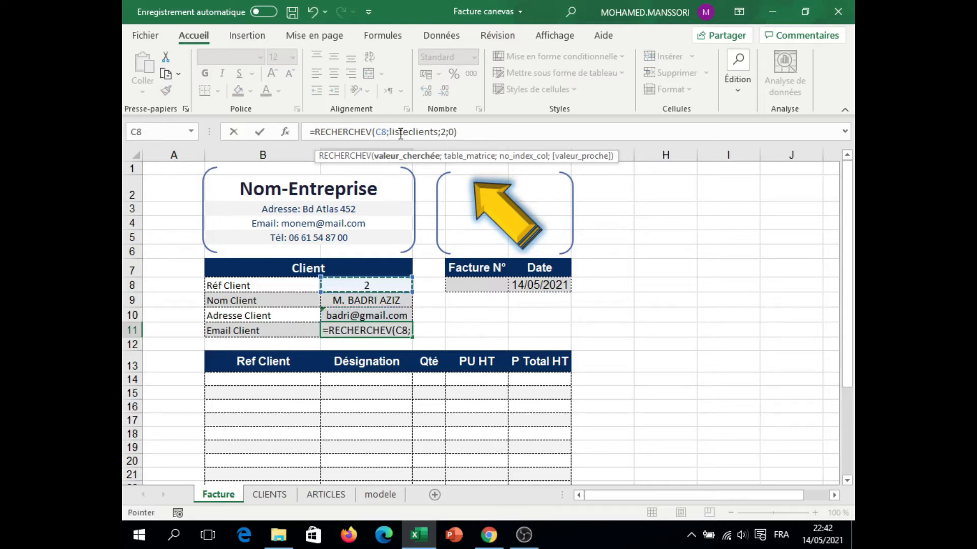
double_click(445, 131)
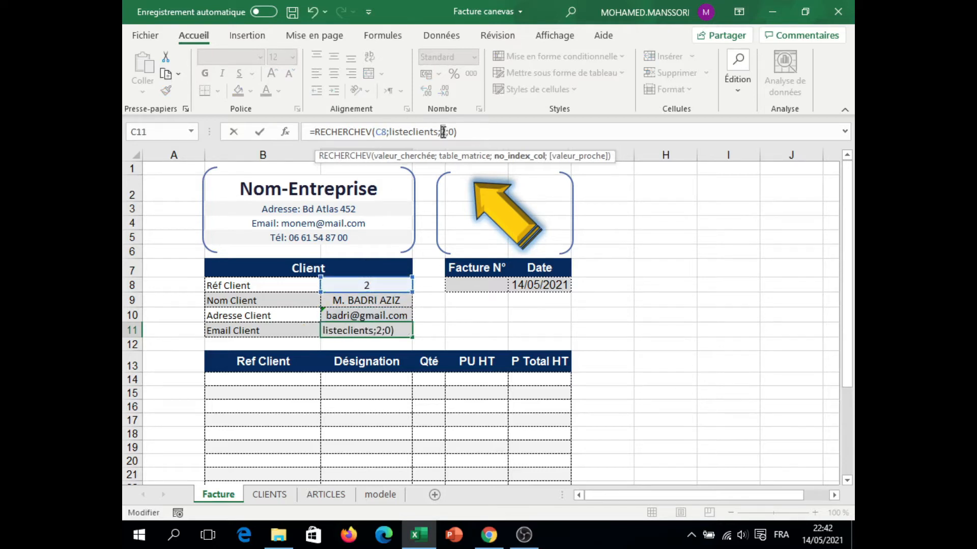
type("3")
key("Return")
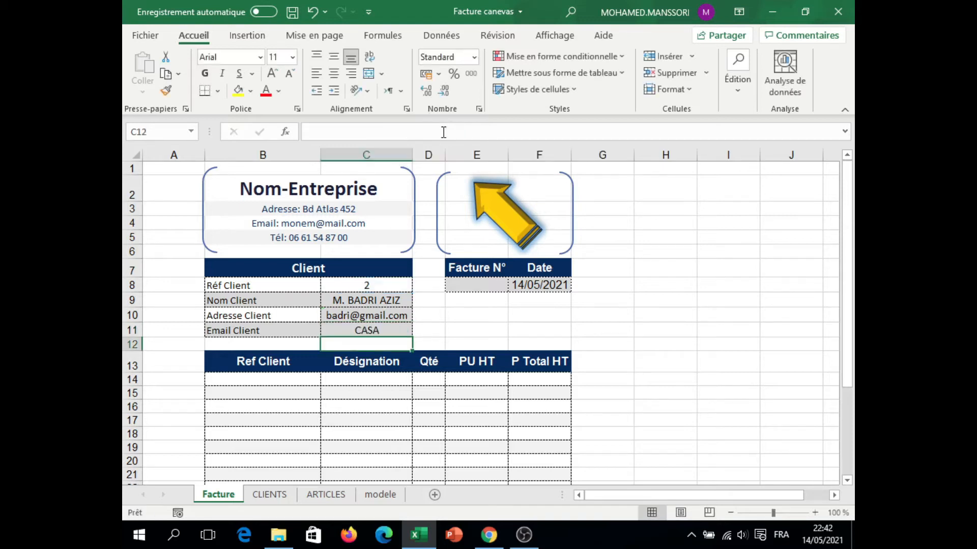
Step: Review the client table on the CLIENTS sheet and set Réf Client on the Facture sheet to 5
left_click(270, 494)
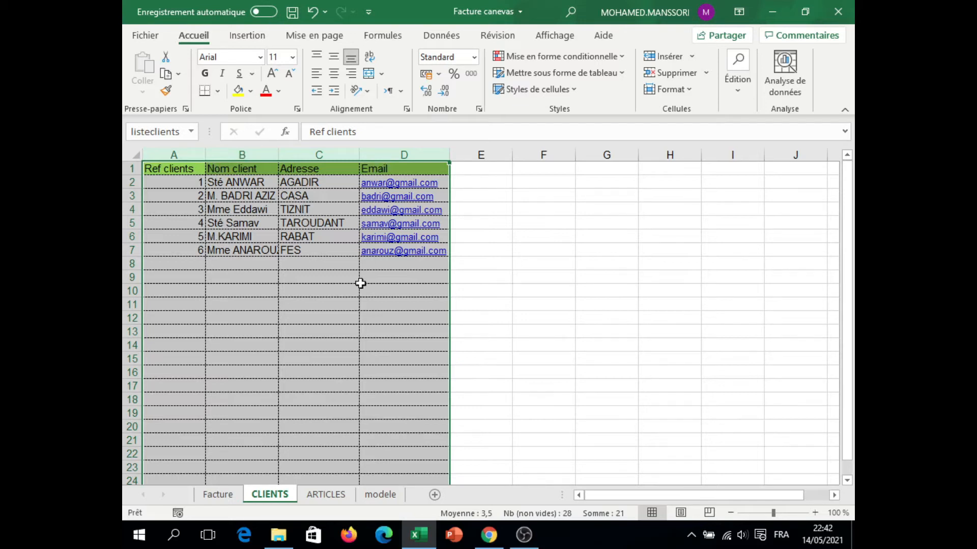
left_click(226, 499)
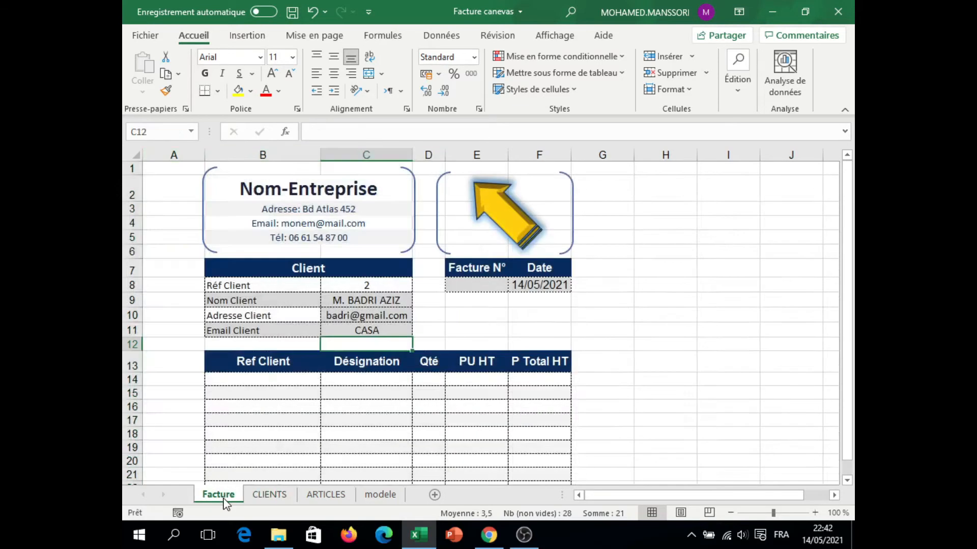
left_click(395, 285)
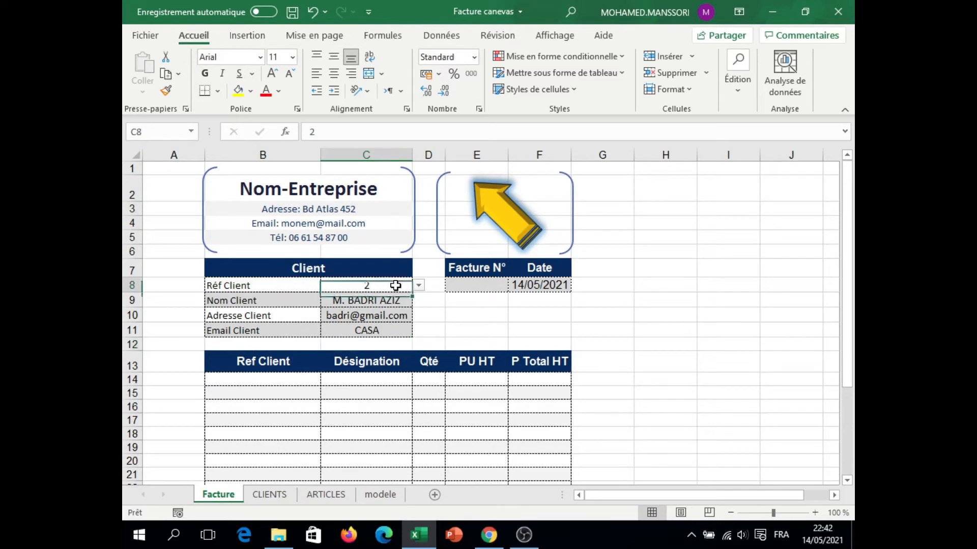
left_click(418, 288)
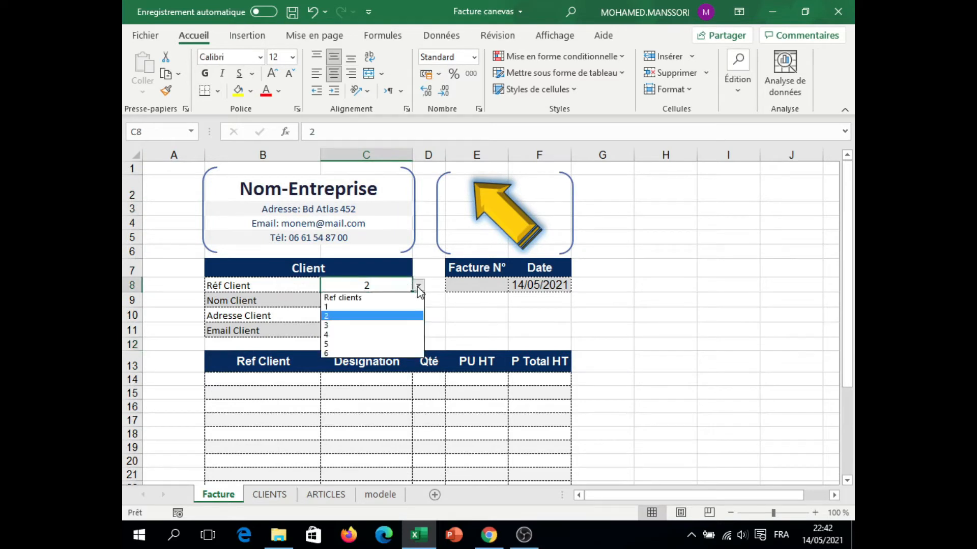
left_click(375, 343)
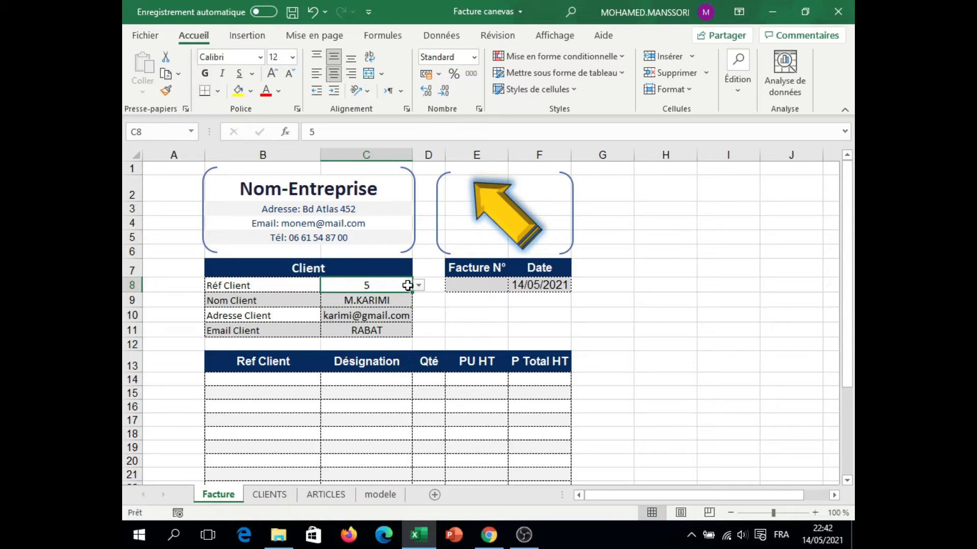
Step: Check the range names assigned to column A and to columns A to C on the ARTICLES sheet
left_click(275, 379)
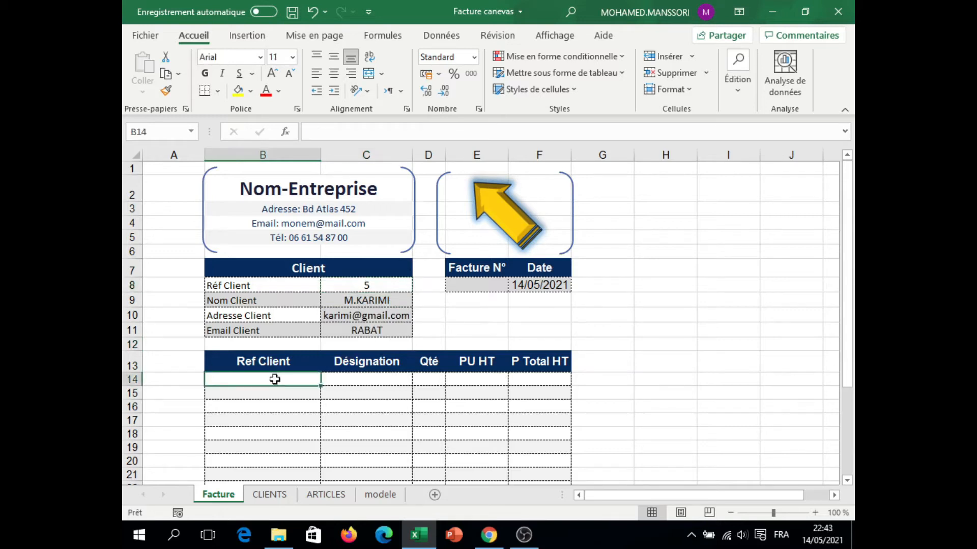
left_click(341, 499)
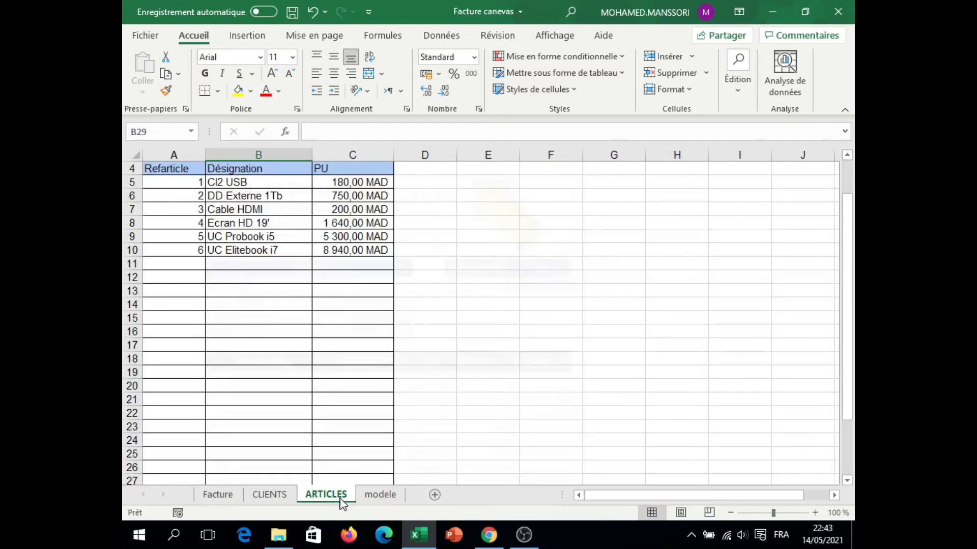
left_click(174, 154)
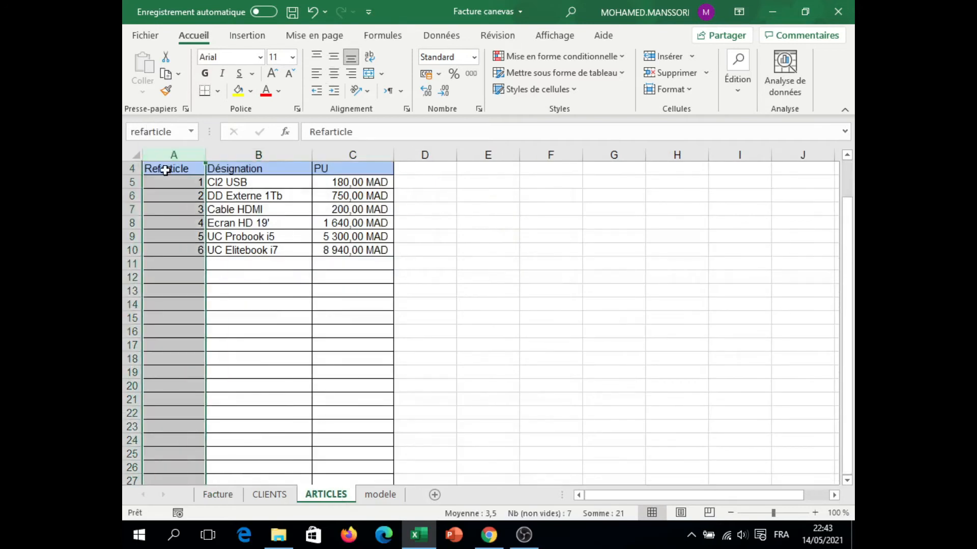
left_click(168, 170)
left_click_drag(175, 155, 328, 159)
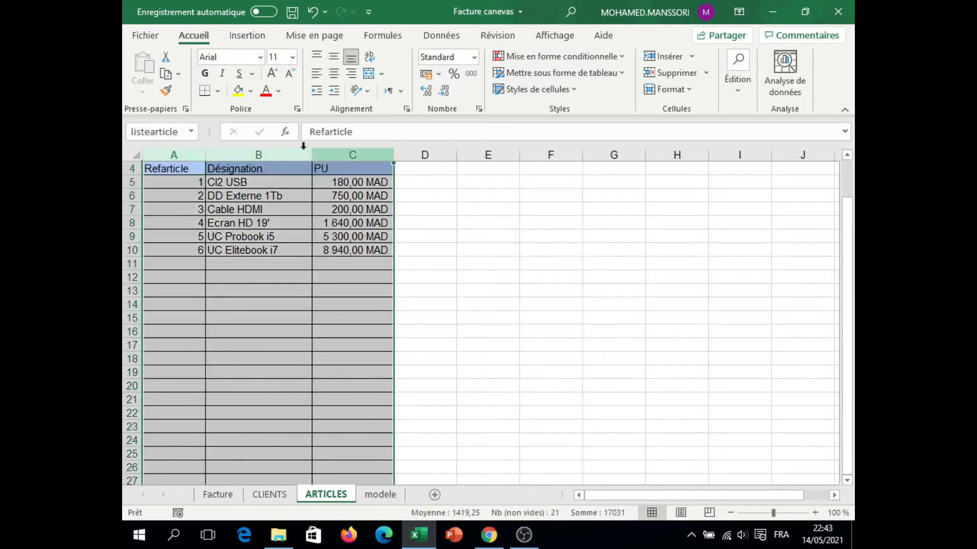
Step: Add list data validation to cell B14 on the Facture sheet with =refarticles as its source
left_click(219, 498)
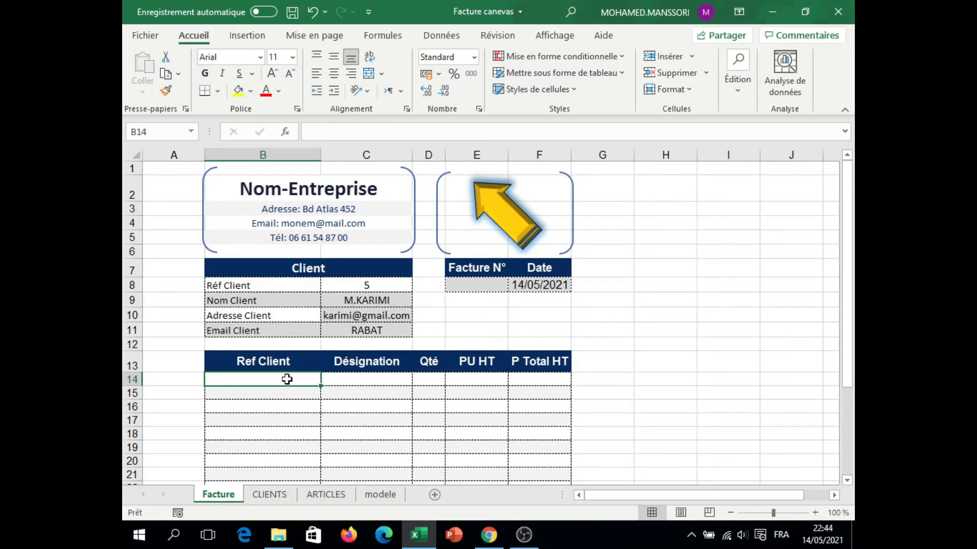
left_click(288, 395)
left_click(279, 378)
left_click(442, 36)
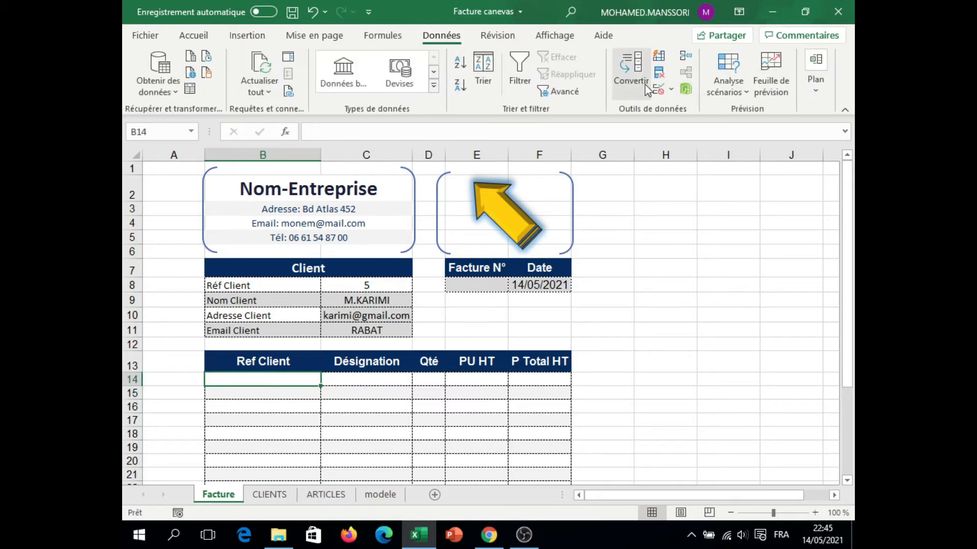
left_click(658, 90)
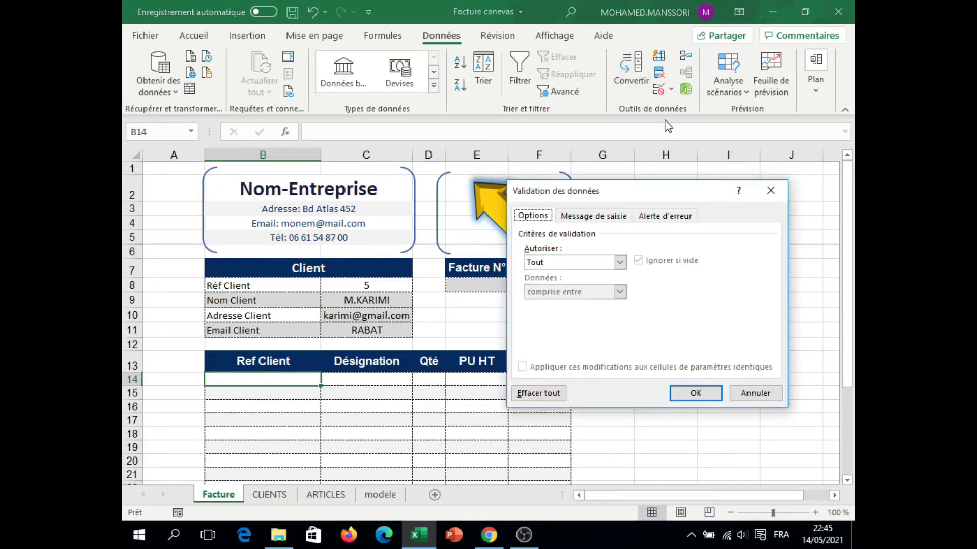
left_click(619, 262)
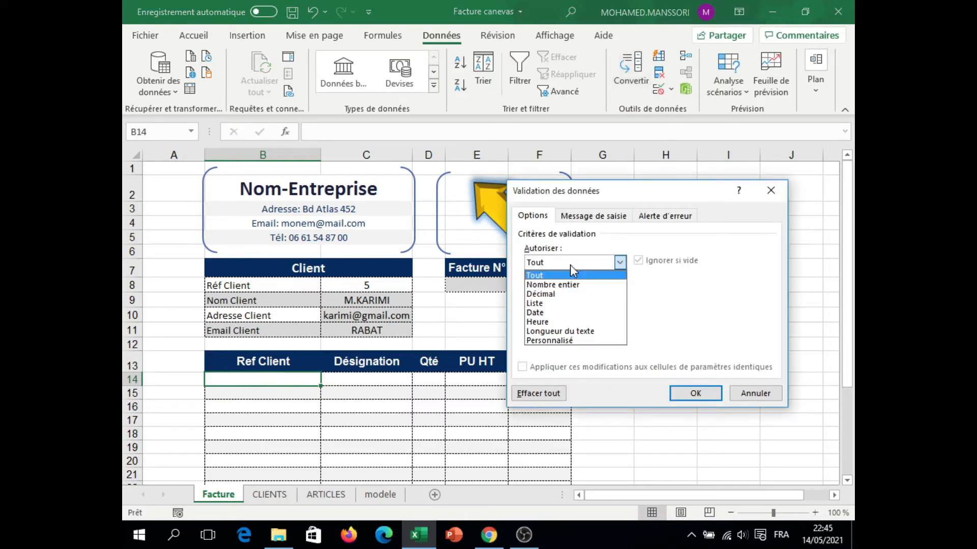
left_click(553, 304)
left_click(555, 320)
type("=ref")
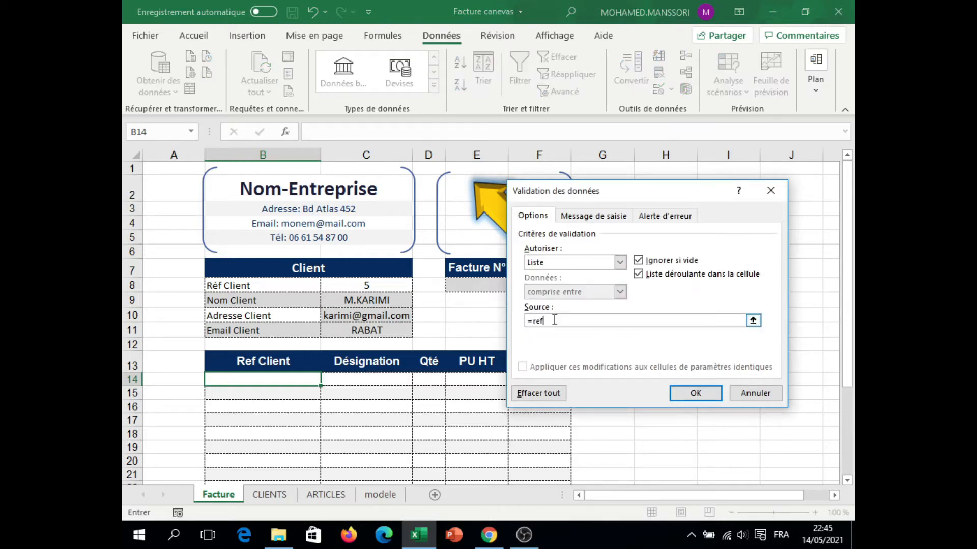
type("articles")
key("Return")
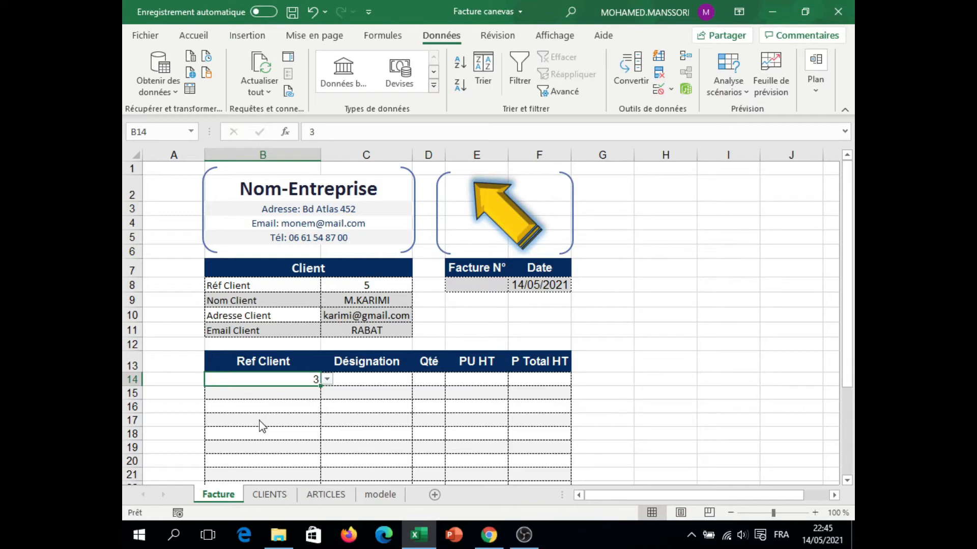
Step: Enter a RECHERCHEV formula in C14 that looks up B14 in listearticle and returns column 2 with an exact match
left_click(373, 379)
type("recherch")
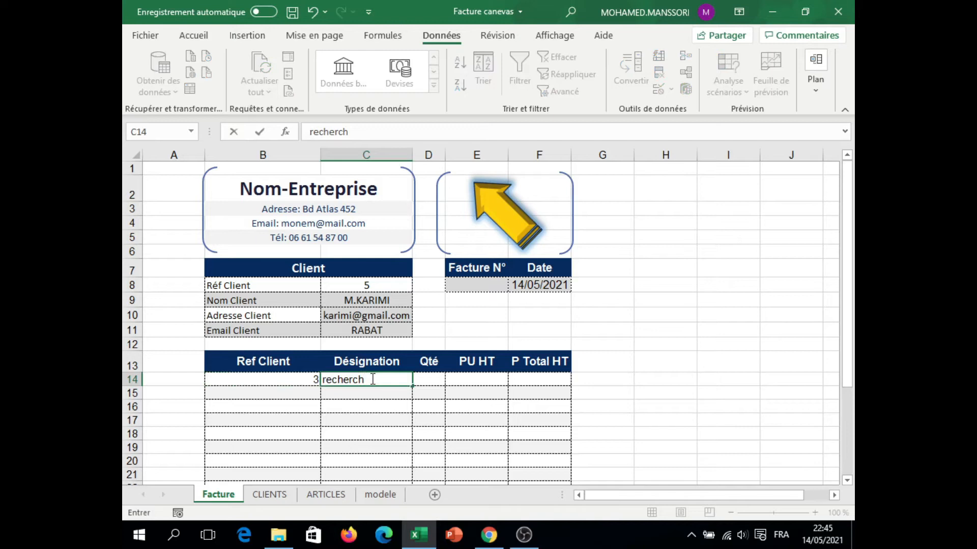
key("Home")
type("=")
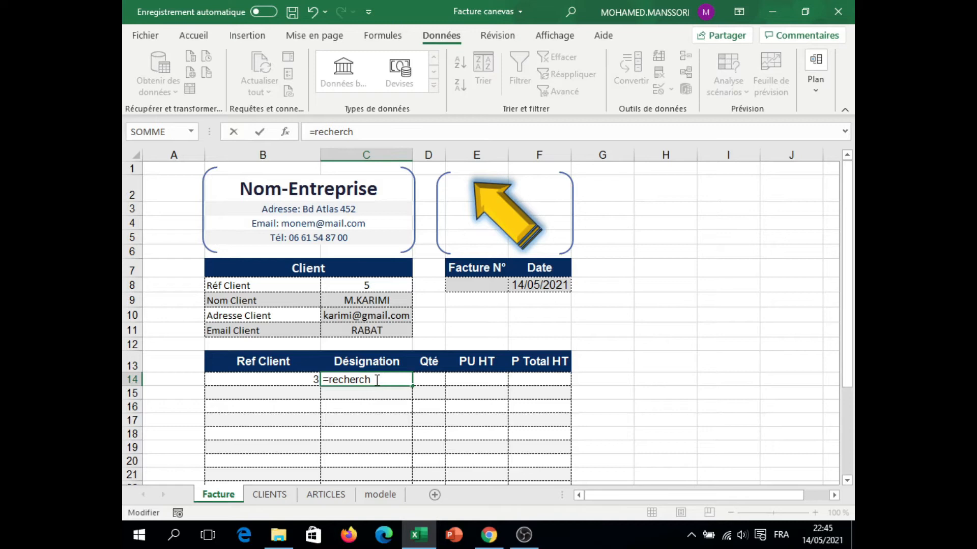
type("ev")
key("Tab")
left_click(284, 380)
type(";li")
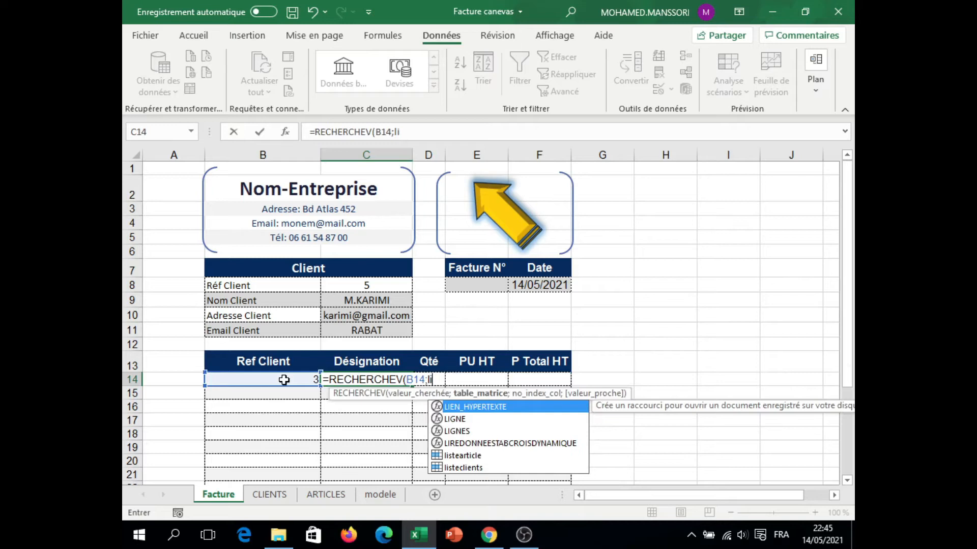
double_click(462, 456)
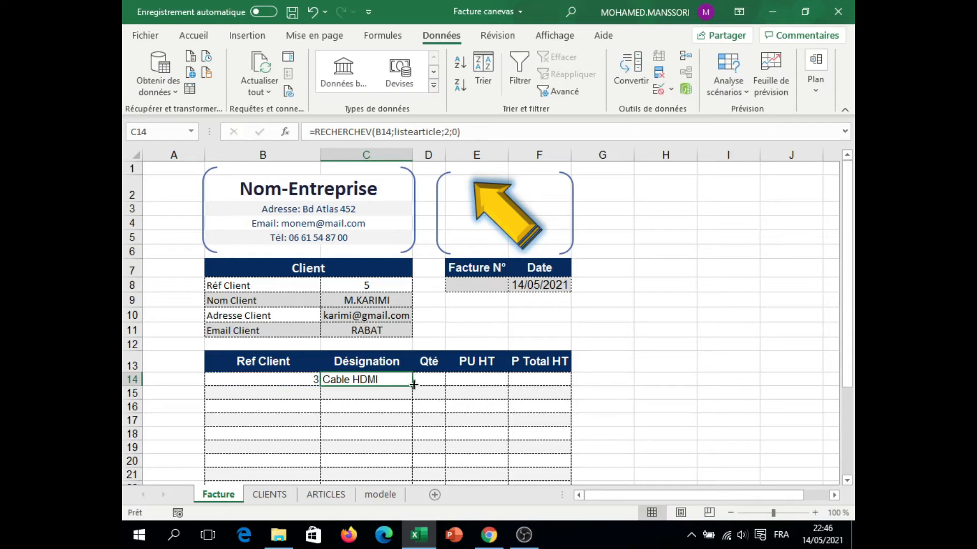
Step: Extend the article lookup from C14 to PU HT in E14 and format the price as Comptabilité in MAD
left_click_drag(414, 384, 502, 382)
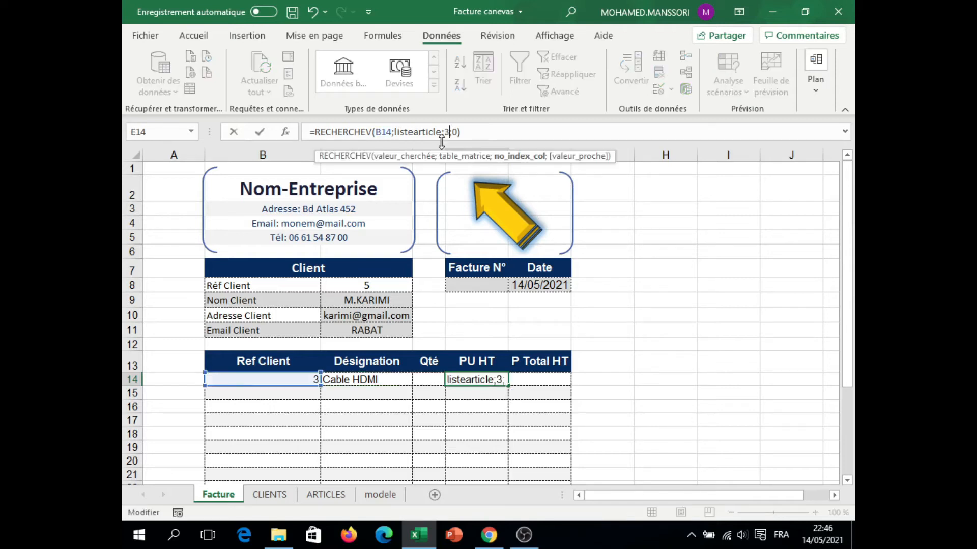
key("Return")
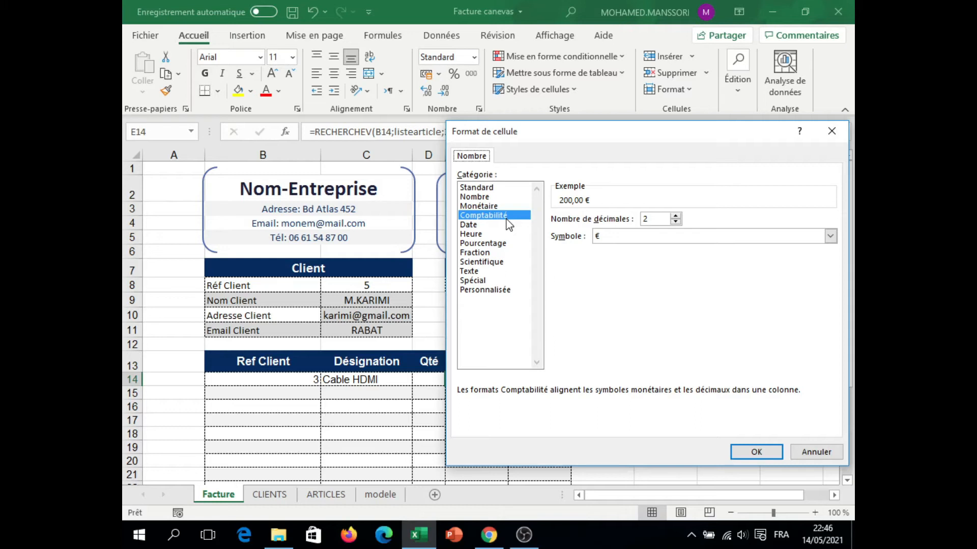
key("Return")
Step: Enter a Qté of 12 in D14 and clear the article reference in B14
left_click(432, 381)
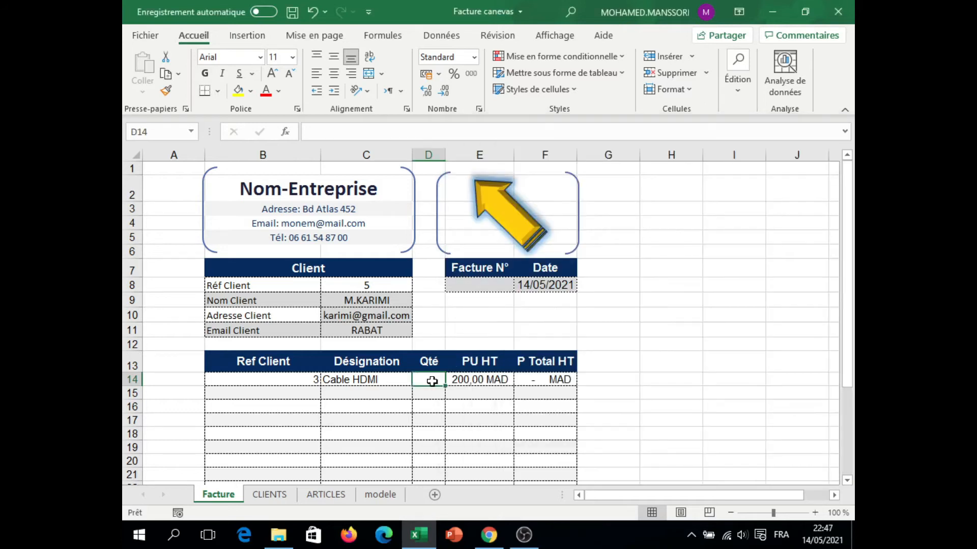
type("12")
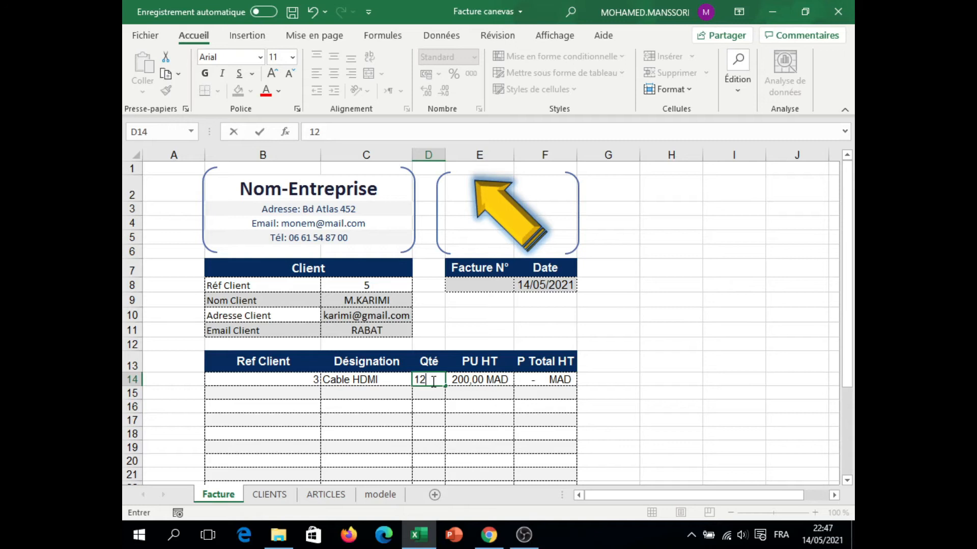
left_click(291, 380)
key("Delete")
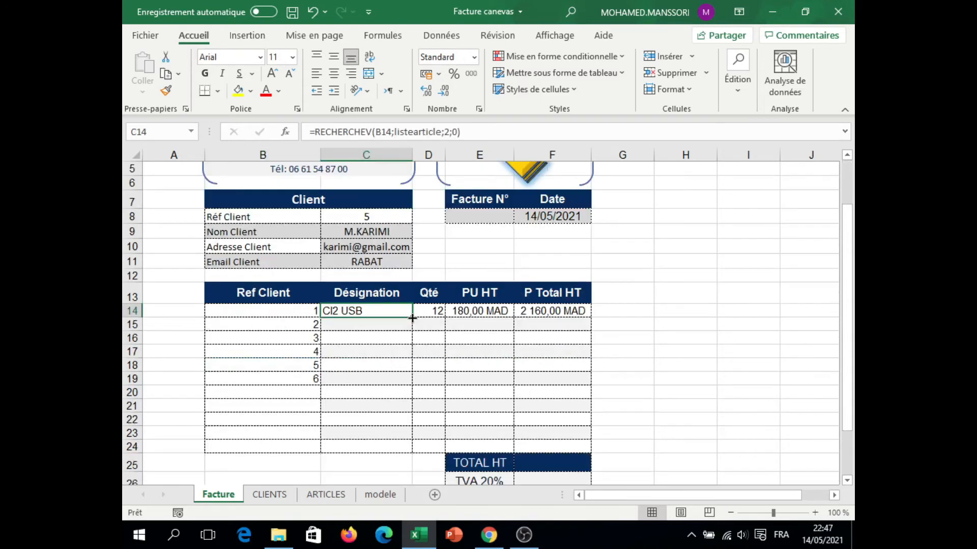
Step: Fill the Désignation and P Total HT formulas down to row 19 and compute TOTAL HT in F25 as SOMME(F14:F24)
left_click_drag(413, 318, 402, 385)
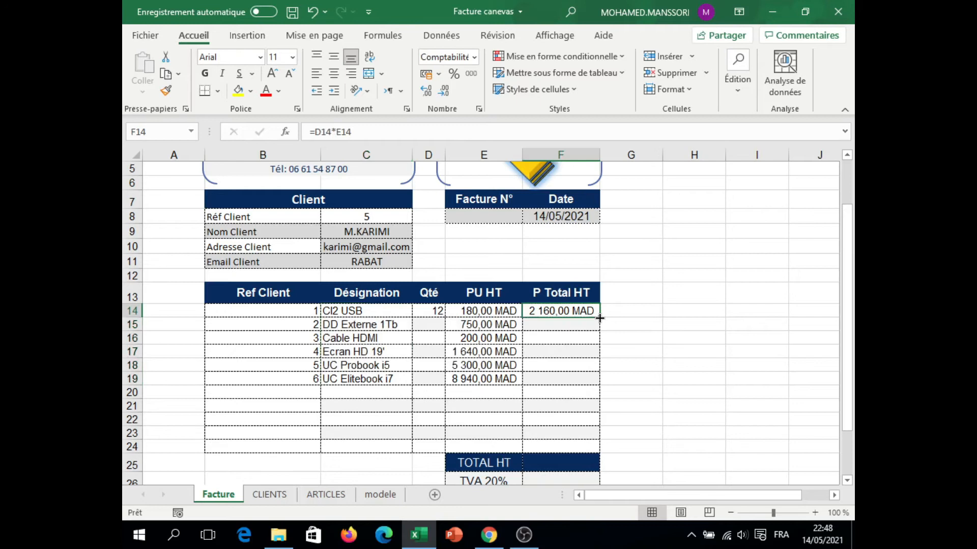
left_click_drag(600, 318, 594, 382)
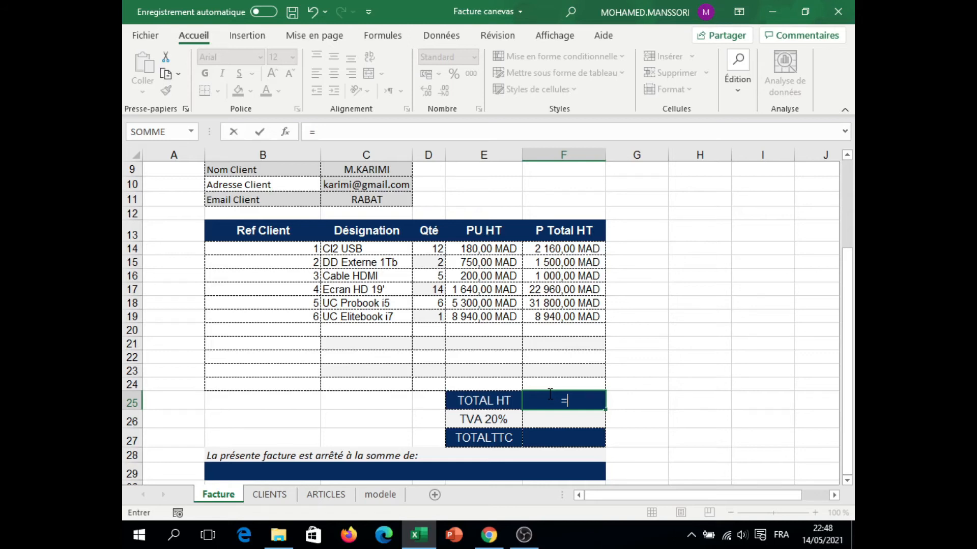
type("SOMME(F14:F24:")
key("Return")
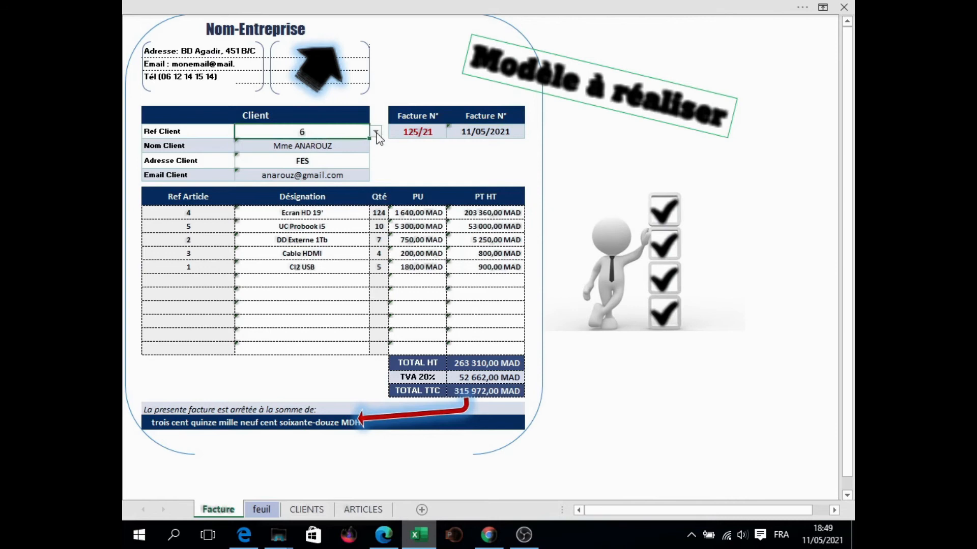
left_click(375, 132)
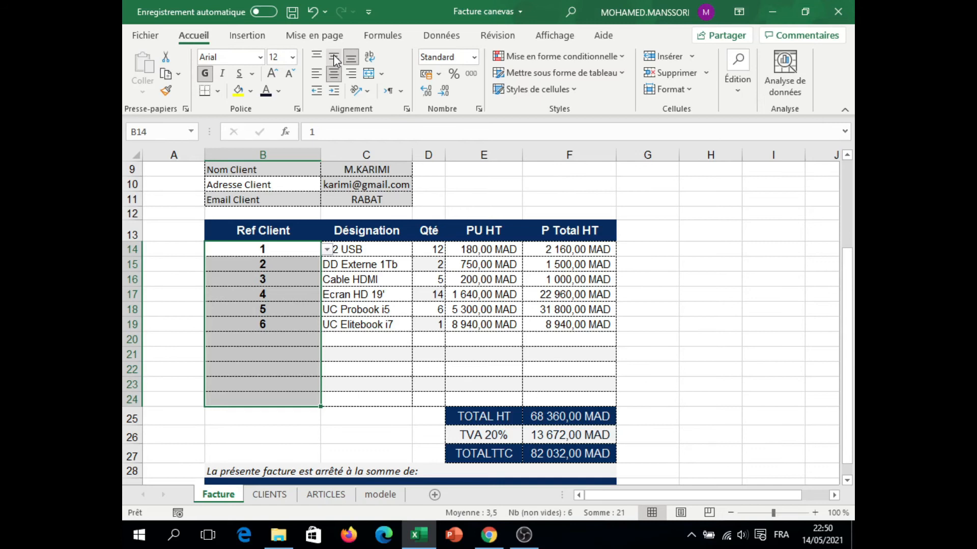
left_click(333, 481)
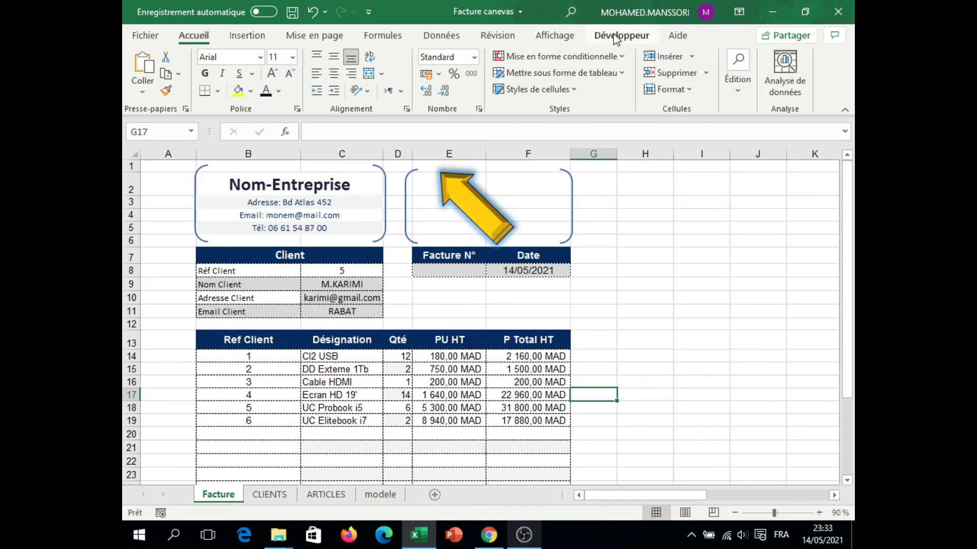
Step: Check in the Excel options that Développeur is enabled among the main ribbon tabs
left_click(161, 36)
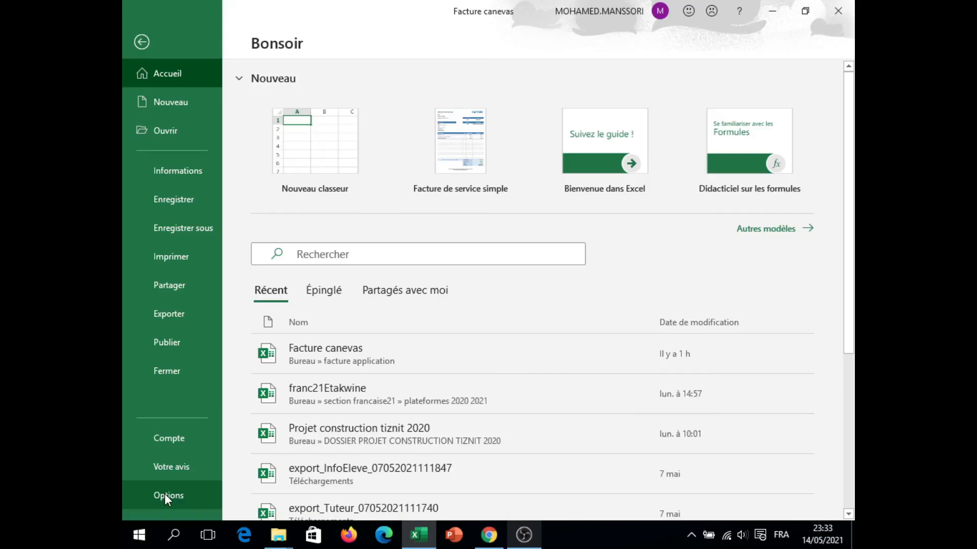
left_click(164, 494)
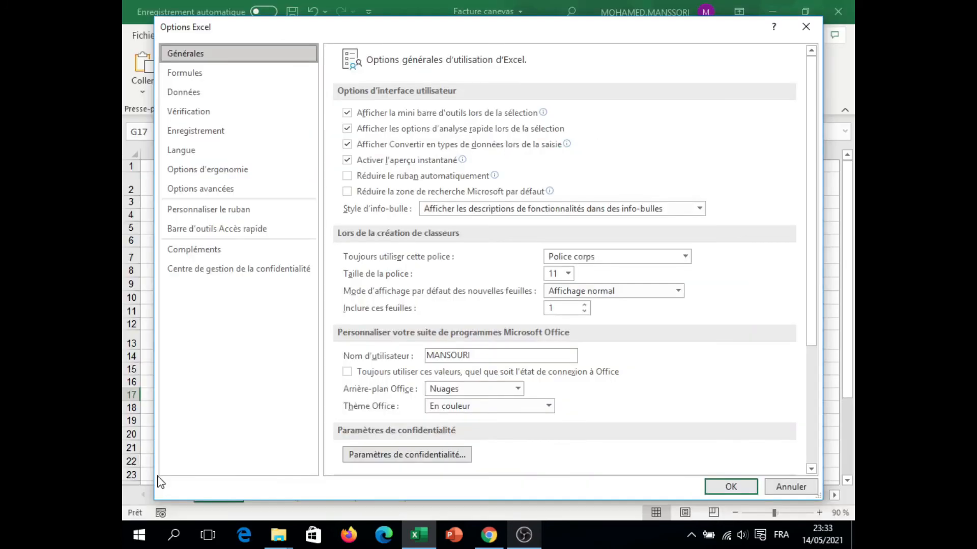
left_click(197, 213)
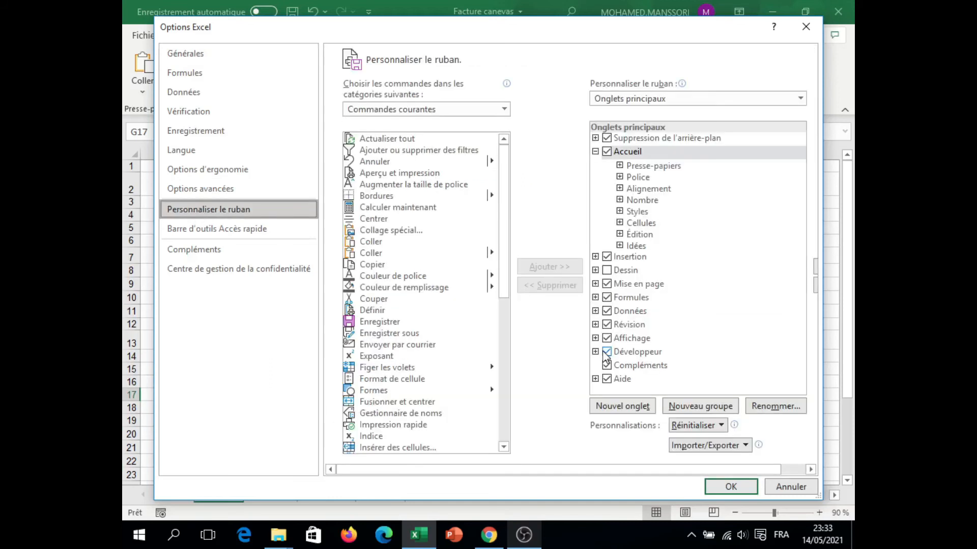
left_click(634, 356)
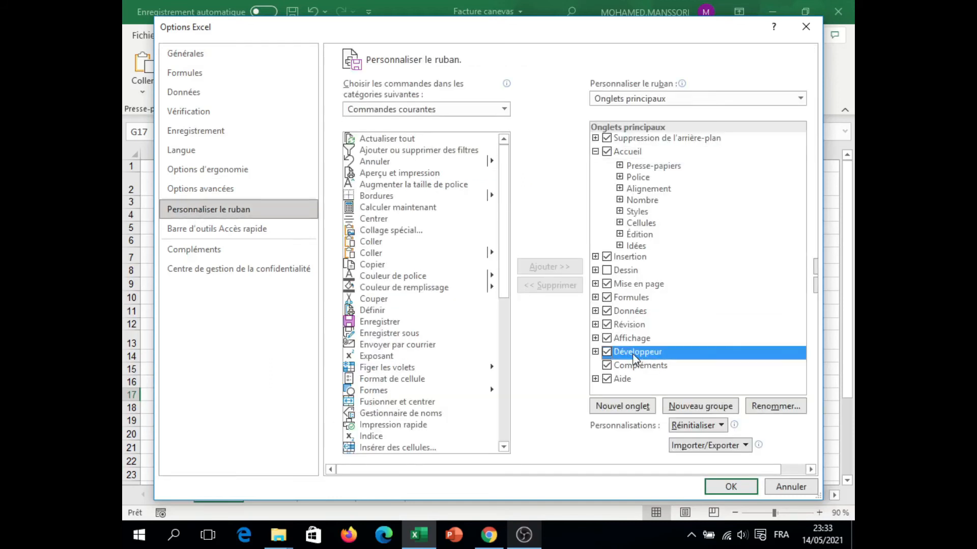
left_click(733, 492)
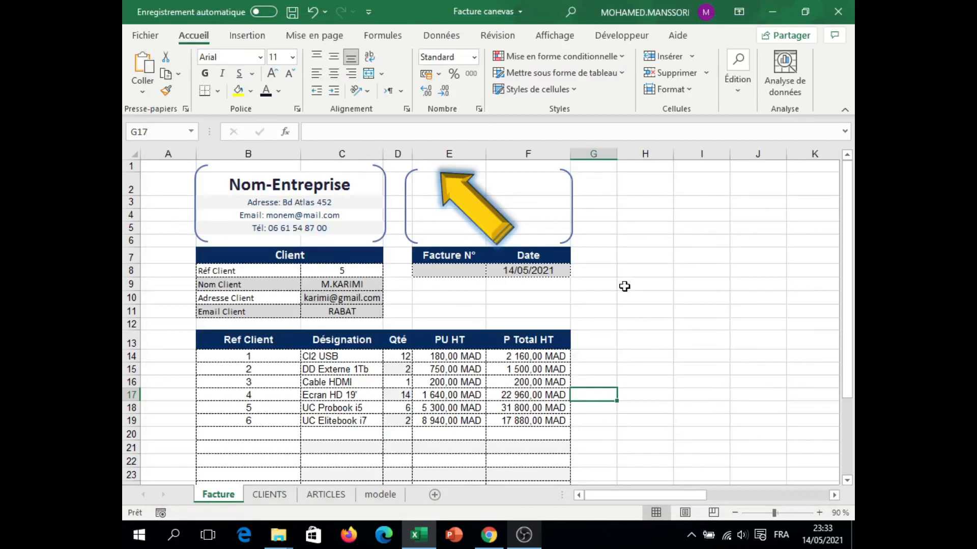
Step: Load the NbLettre add-in from the dossier Logistic 2021 folder and keep it enabled among the Excel add-ins
left_click(622, 36)
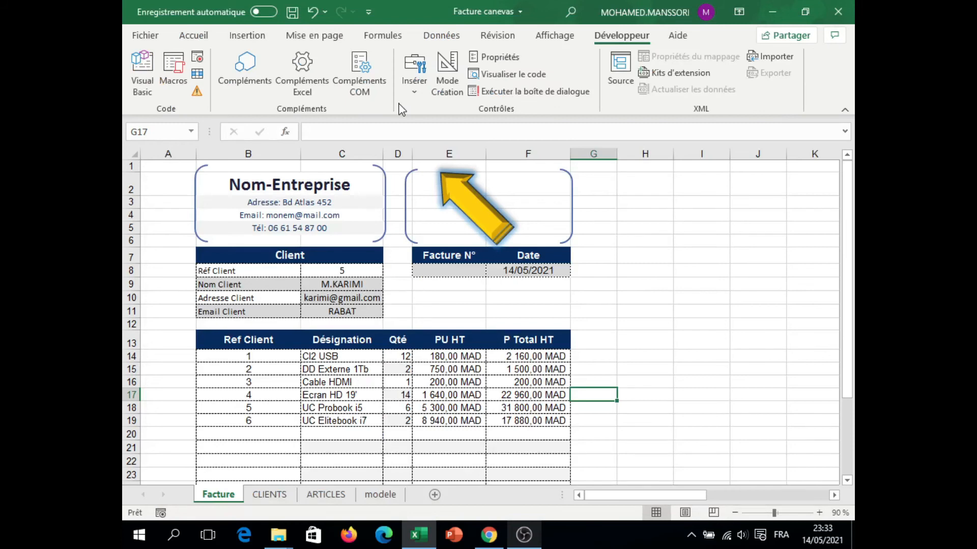
left_click(295, 76)
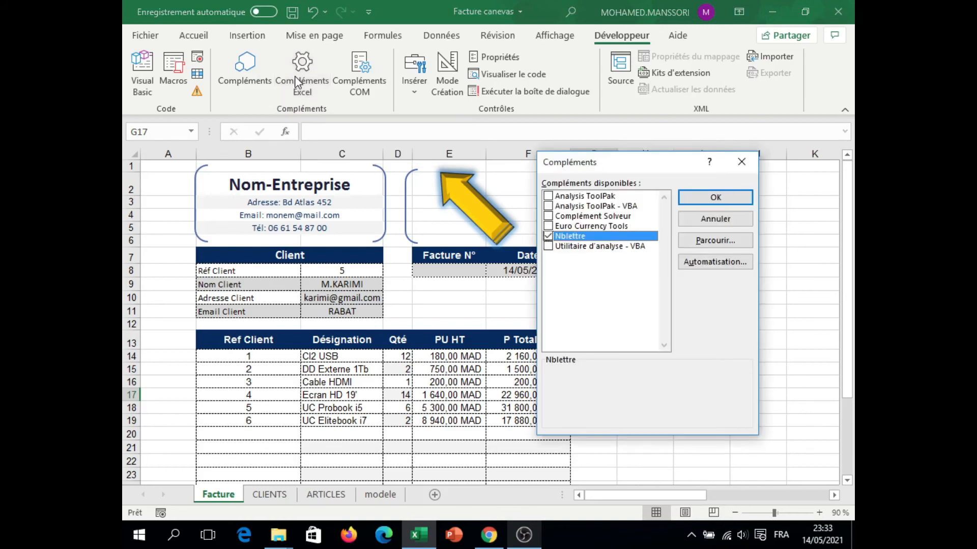
left_click(711, 242)
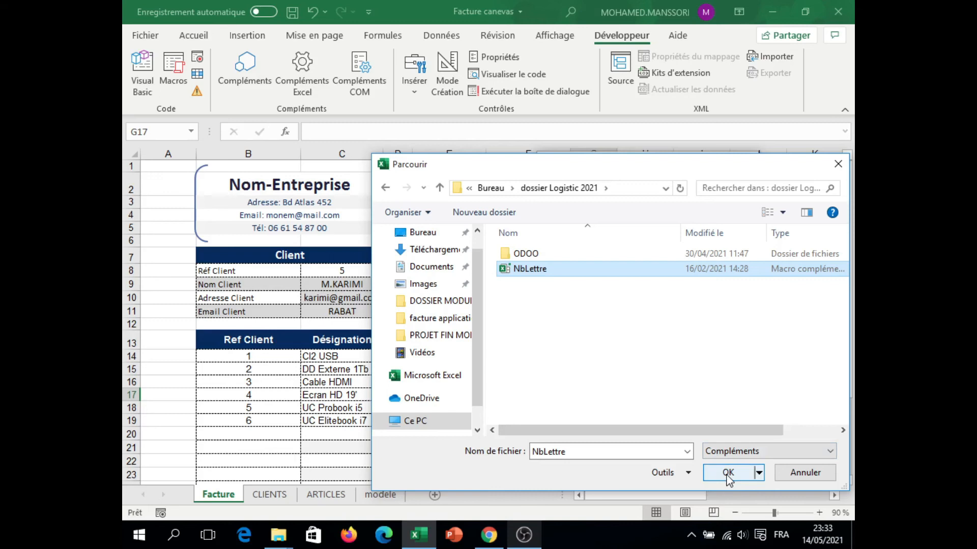
left_click(728, 473)
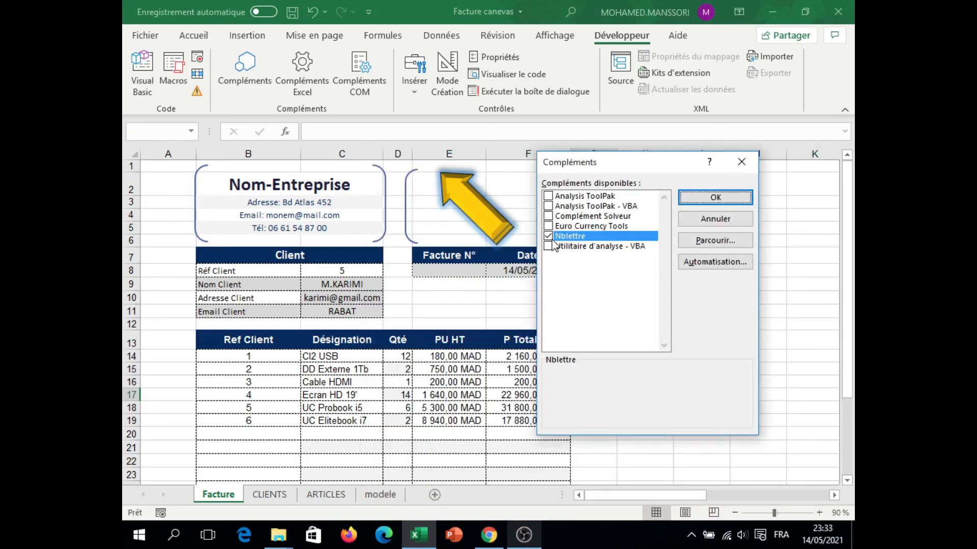
key("Return")
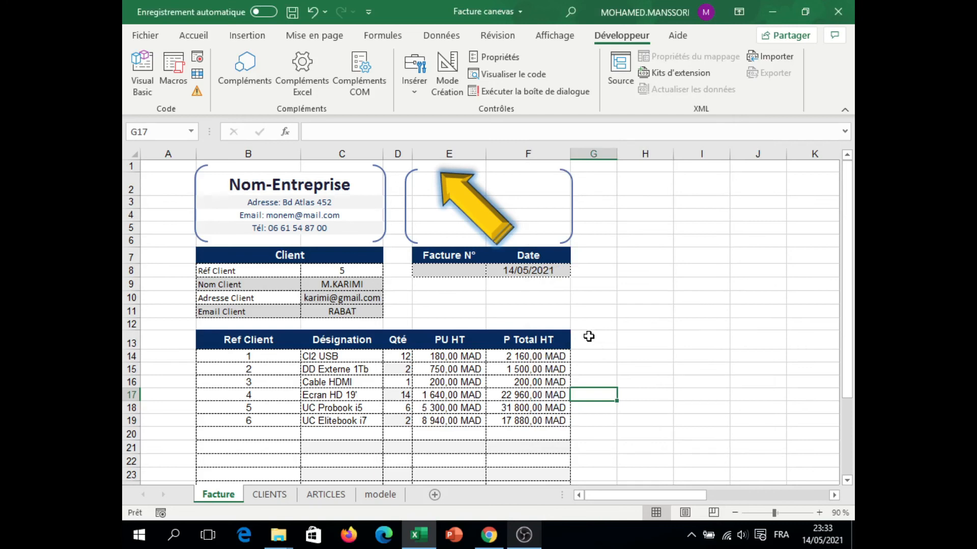
Step: Inspect the add-in's ModNumLettre module code for the convnumberletter function name and return to the workbook
left_click(141, 77)
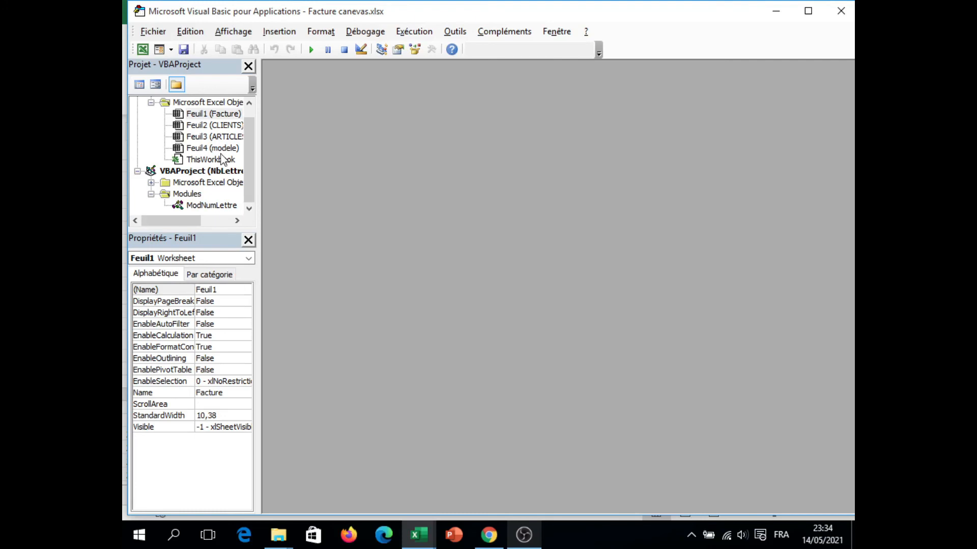
double_click(227, 204)
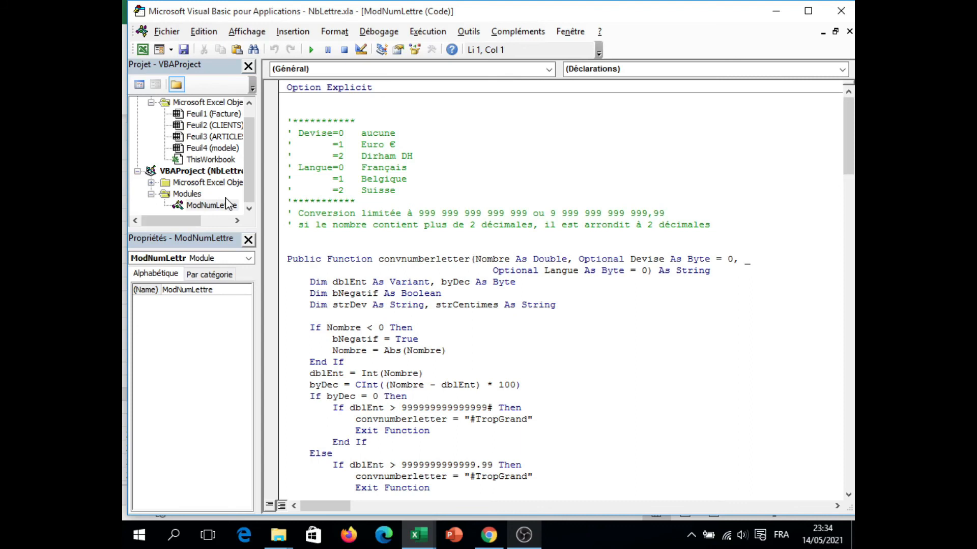
scroll(516, 217, "down", 3)
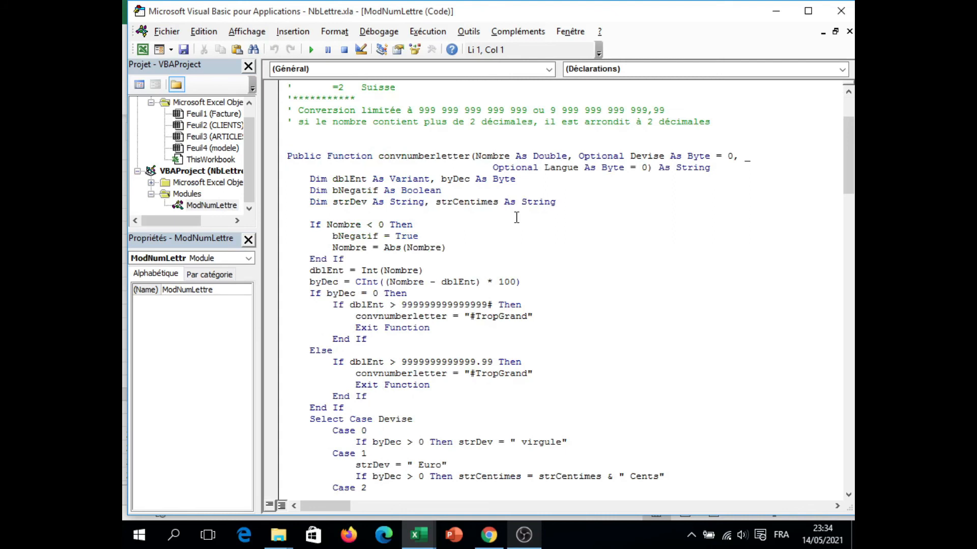
double_click(380, 156)
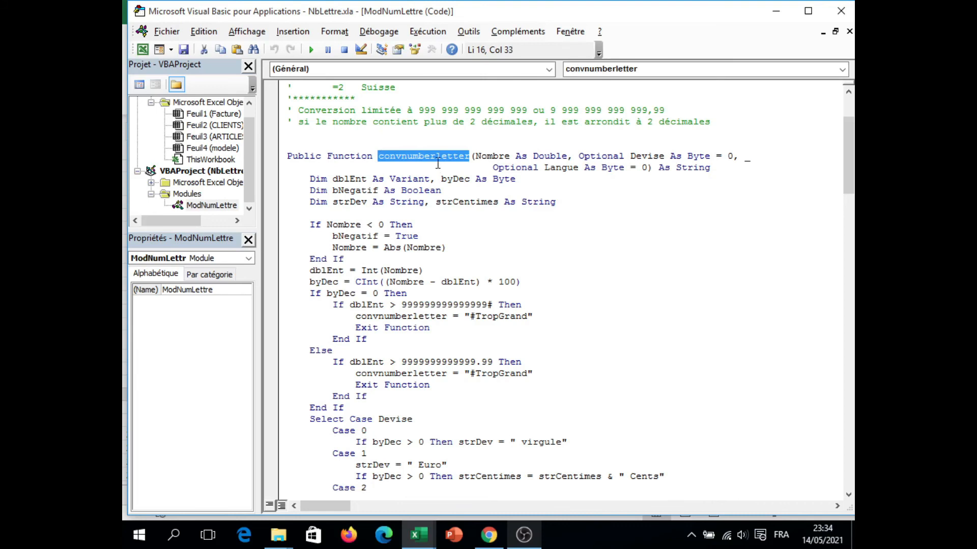
left_click(142, 49)
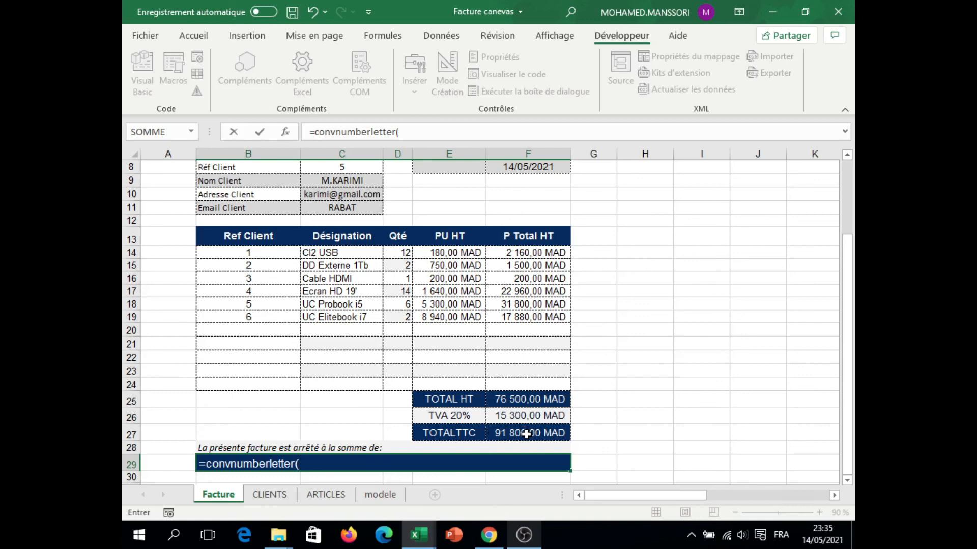
Step: Complete the formula in B29 as =convnumberletter(F27) to write the TOTALTTC amount in words
left_click(527, 434)
key("Return")
left_click(210, 460)
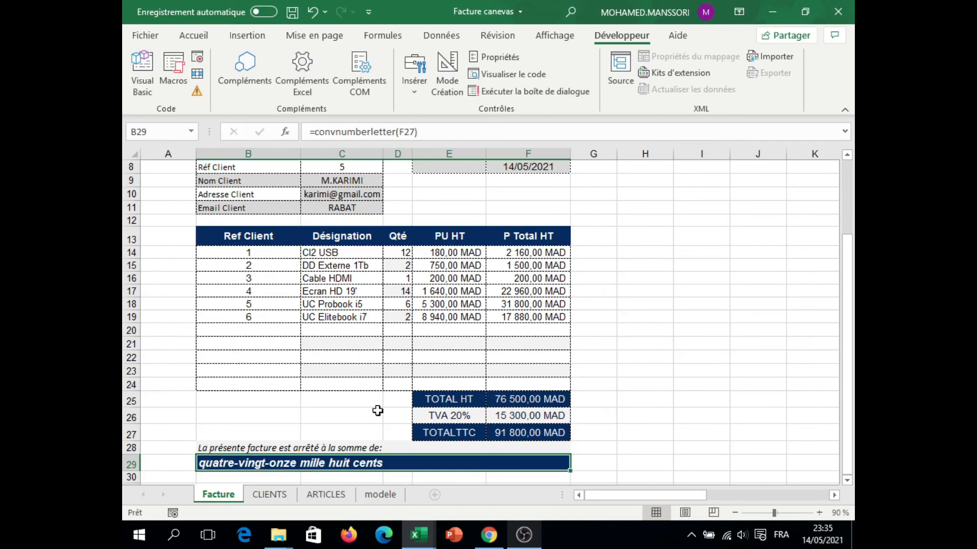
Step: Append the currency text " MD" to the amount-in-words formula in B29 using the & operator
left_click(425, 132)
type("&")
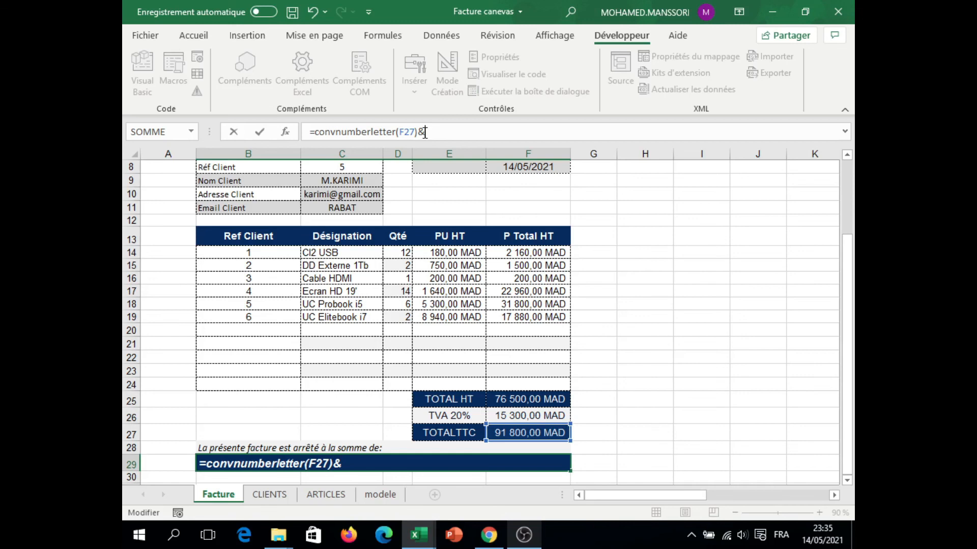
type("\" MD")
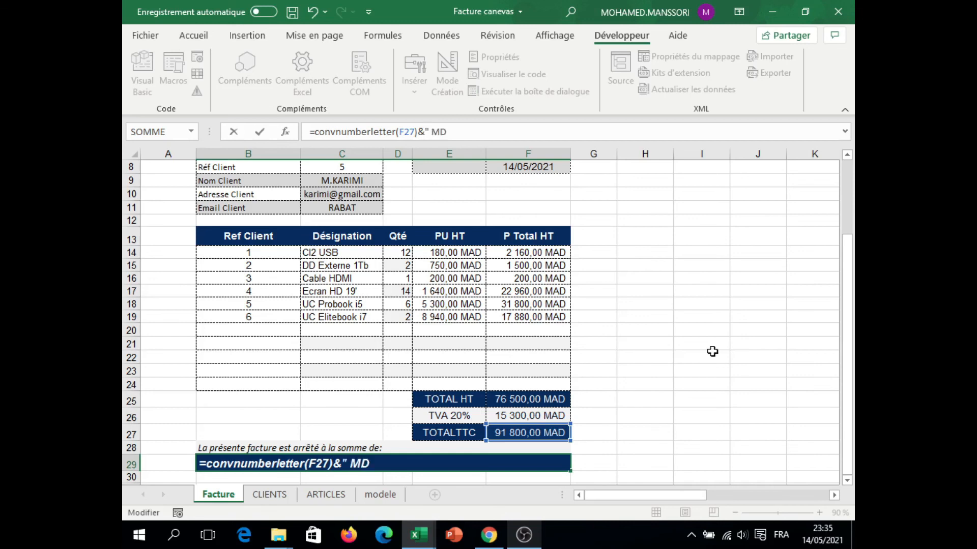